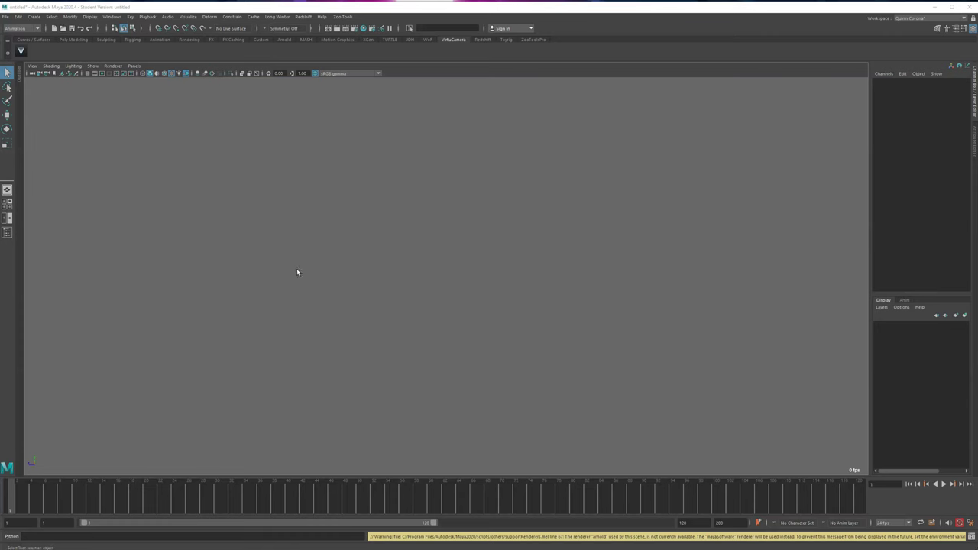
Step: Create a polygon cube, stretch it to about 12 along Z and lower it to about Y -1.8
{"action": "key", "text": "space"}
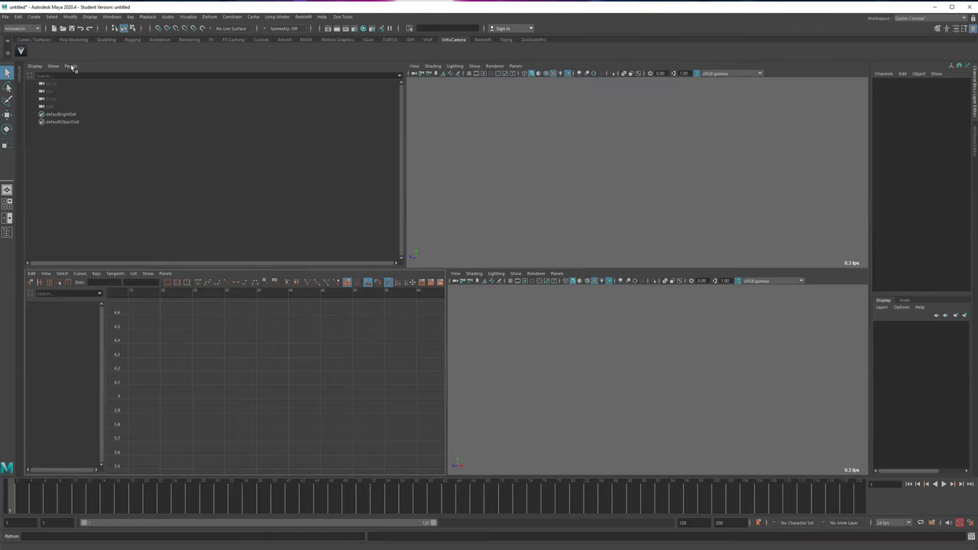
{"action": "left_click", "coordinate": [33, 16]}
{"action": "mouse_move", "coordinate": [64, 43]}
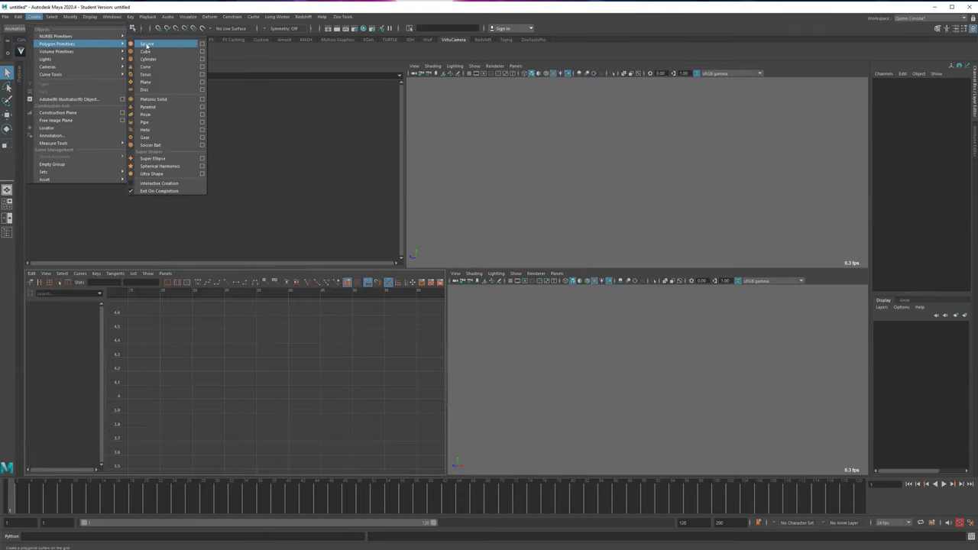
{"action": "left_click", "coordinate": [145, 52]}
{"action": "left_click_drag", "start_coordinate": [568, 174], "coordinate": [252, 217]}
{"action": "key", "text": "w"}
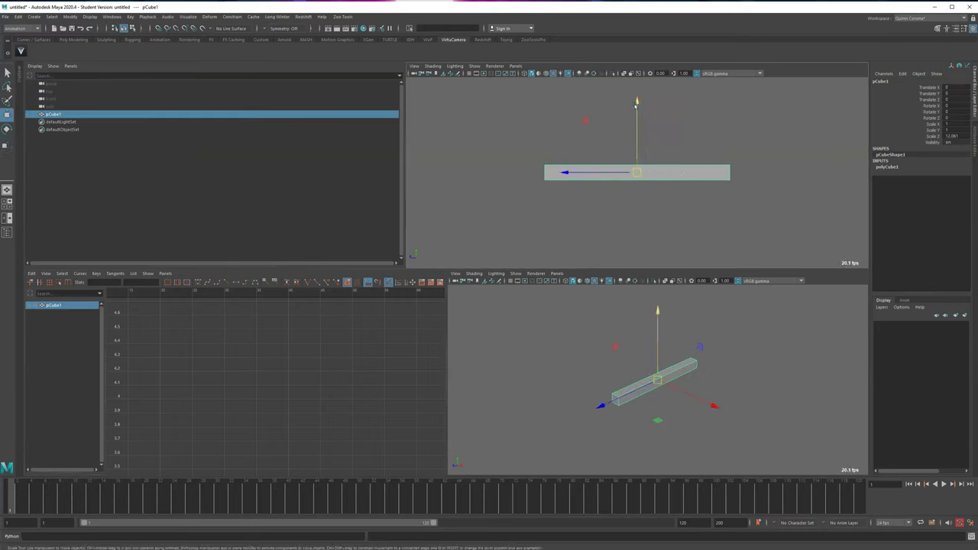
{"action": "left_click_drag", "start_coordinate": [635, 105], "coordinate": [651, 129]}
Step: Create a polygon sphere at the origin above the flattened bar
{"action": "left_click", "coordinate": [34, 16]}
{"action": "mouse_move", "coordinate": [61, 40]}
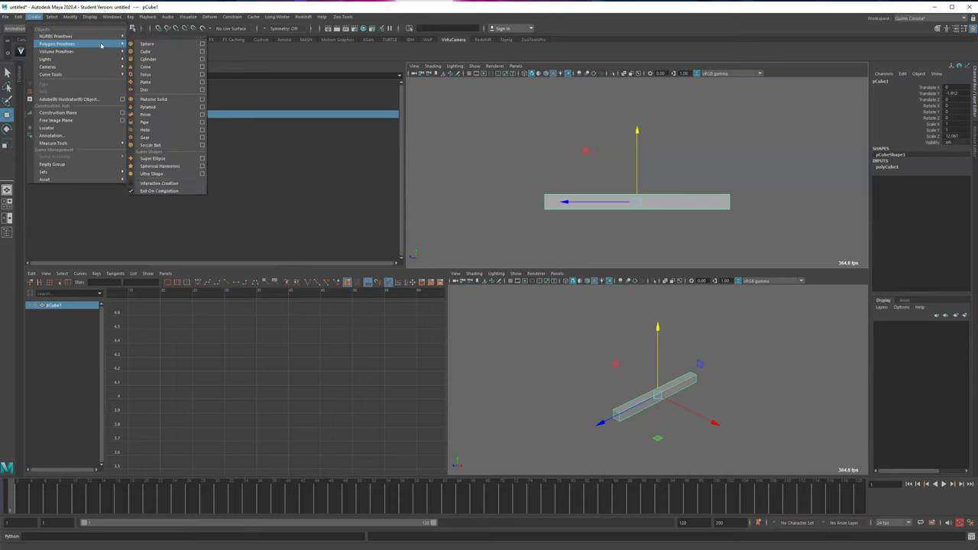
{"action": "left_click", "coordinate": [153, 44]}
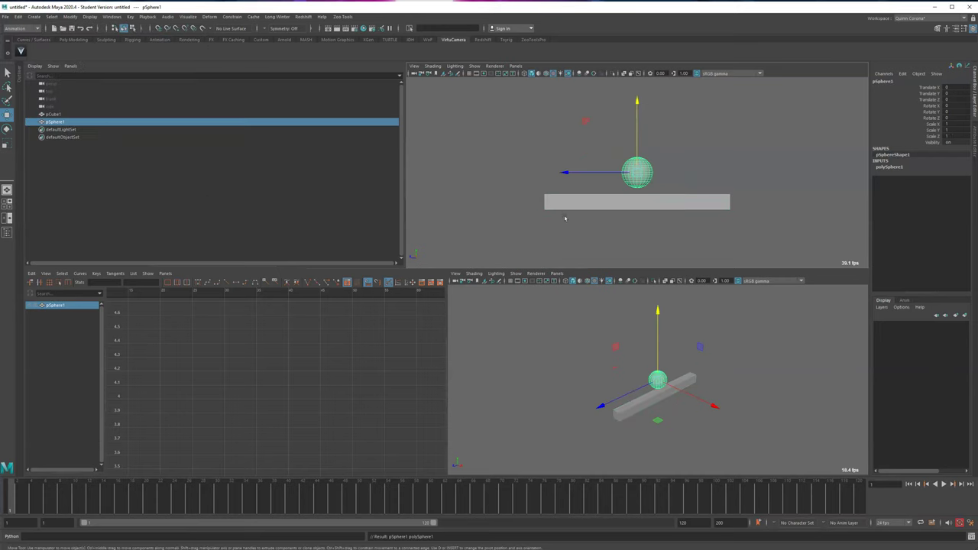
Step: Lengthen the floor bar along Z and raise it until it meets the underside of the sphere
{"action": "left_click", "coordinate": [575, 205]}
{"action": "key", "text": "space"}
{"action": "key", "text": "r"}
{"action": "left_click_drag", "start_coordinate": [374, 330], "coordinate": [218, 365]}
{"action": "key", "text": "w"}
{"action": "left_click_drag", "start_coordinate": [445, 254], "coordinate": [444, 244]}
{"action": "left_click", "coordinate": [379, 298]}
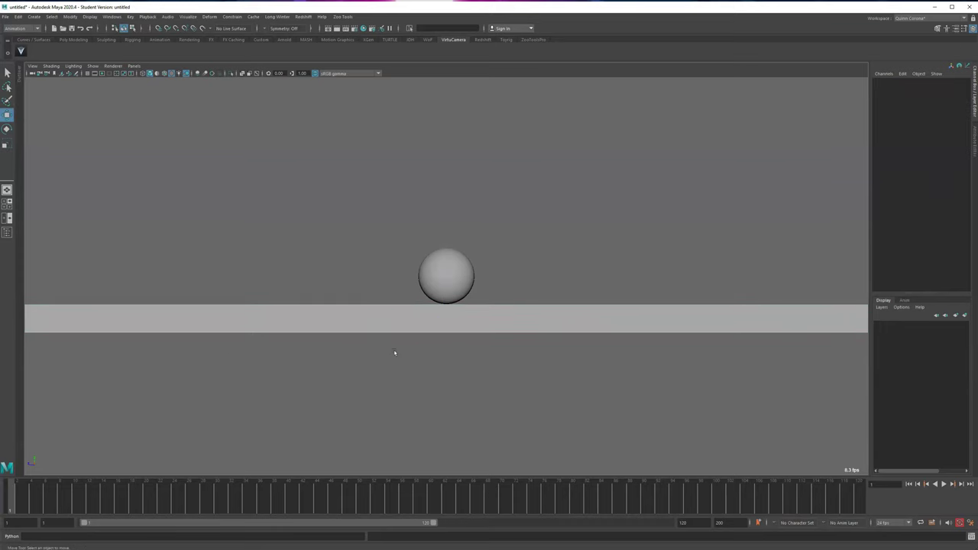
{"action": "scroll", "coordinate": [394, 352], "scroll_direction": "up", "scroll_amount": 4}
{"action": "scroll", "coordinate": [374, 280], "scroll_direction": "down", "scroll_amount": 6}
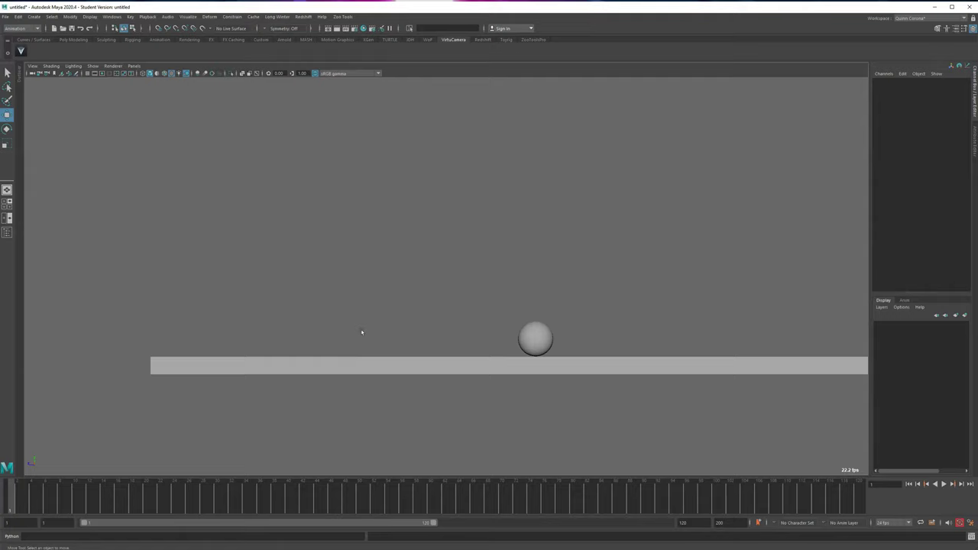
{"action": "middle_click_drag", "start_coordinate": [362, 332], "coordinate": [190, 355], "text": "alt"}
{"action": "middle_click_drag", "start_coordinate": [324, 327], "coordinate": [411, 307], "text": "alt"}
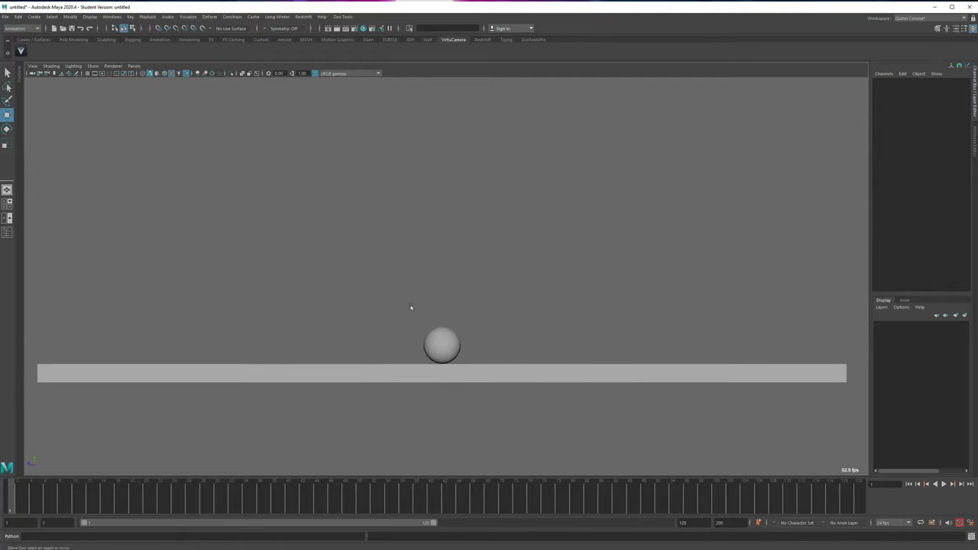
Step: Key the sphere on frame 1 high above one end of the floor, at about Y 11.3 and Z 17.3
{"action": "key", "text": "w"}
{"action": "left_click_drag", "start_coordinate": [441, 336], "coordinate": [217, 343]}
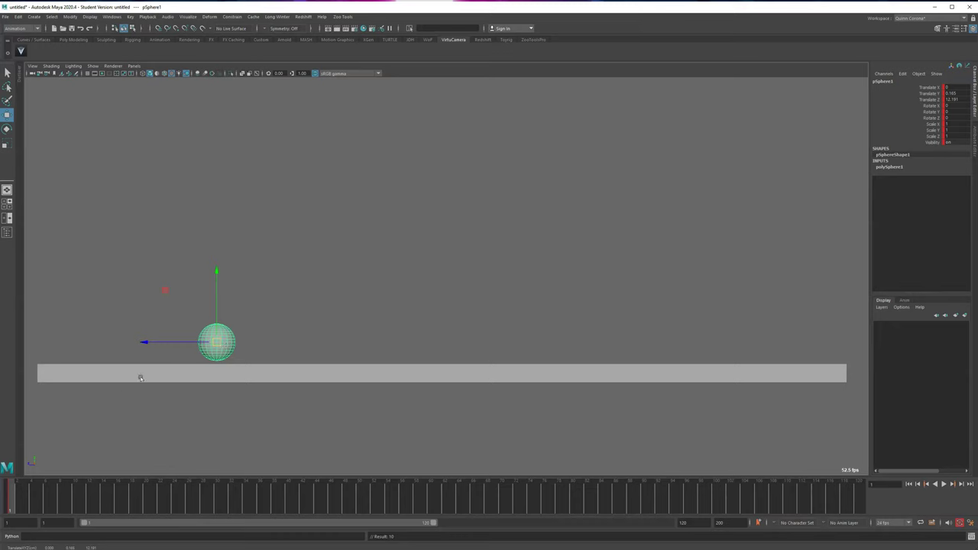
{"action": "left_click", "coordinate": [9, 501]}
{"action": "left_click_drag", "start_coordinate": [217, 342], "coordinate": [123, 137]}
{"action": "key", "text": "alt+v"}
Step: Key the sphere's landing on frame 16 at about Z 14.9, with Translate Y set to 0
{"action": "left_click", "coordinate": [119, 508]}
{"action": "key", "text": "s"}
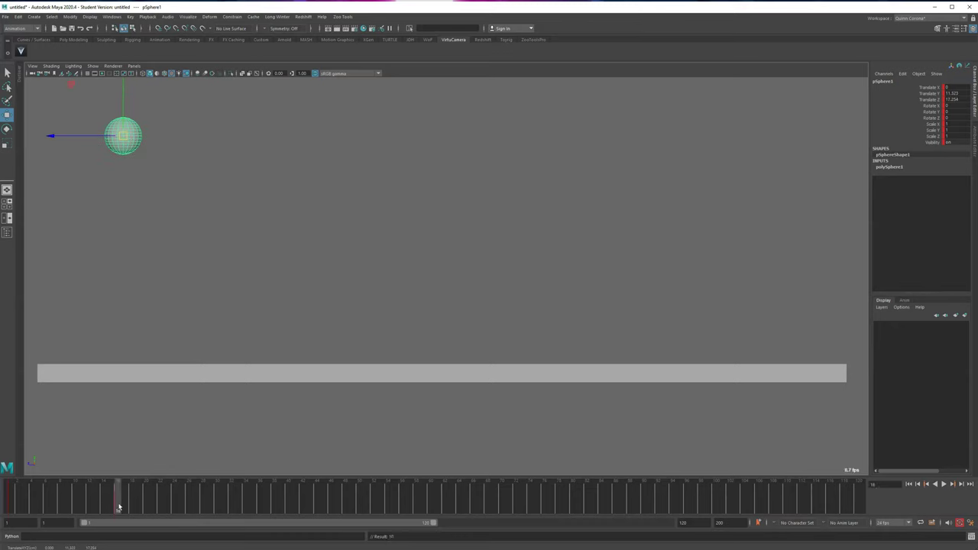
{"action": "left_click_drag", "start_coordinate": [128, 150], "coordinate": [184, 352]}
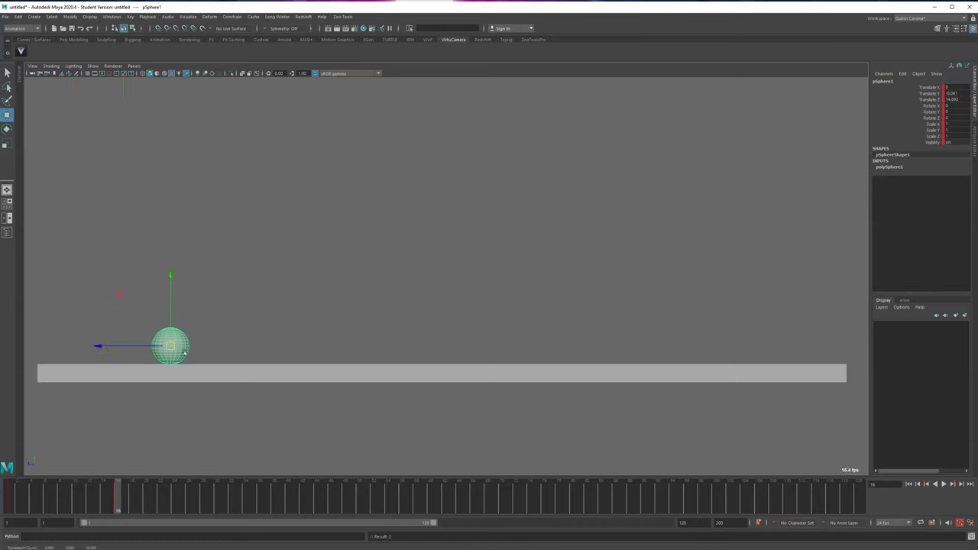
{"action": "left_click", "coordinate": [955, 94]}
{"action": "type", "text": "0"}
{"action": "key", "text": "Return"}
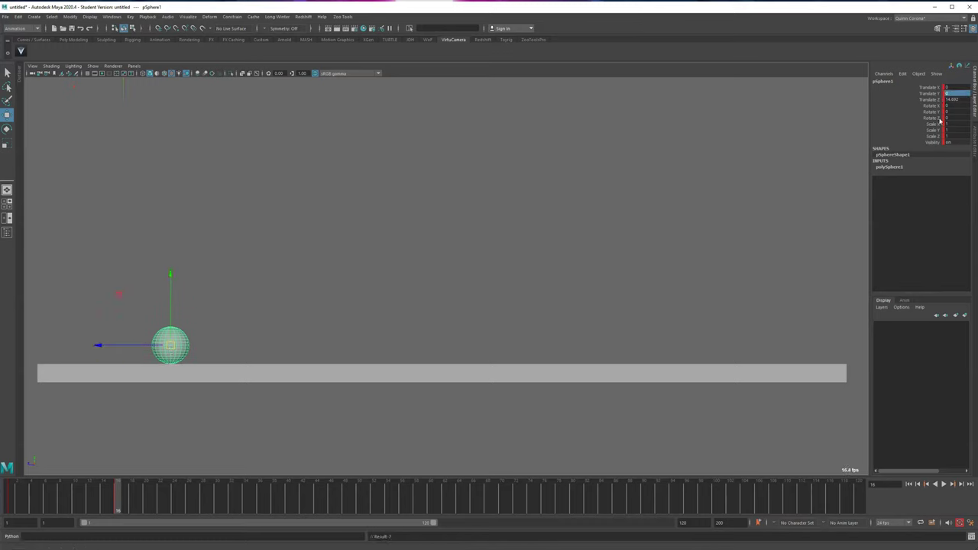
Step: Key the sphere early in its fall on frame 7 at about Y 9.5 and Z 16.1, using spline tangents
{"action": "left_click", "coordinate": [5, 498]}
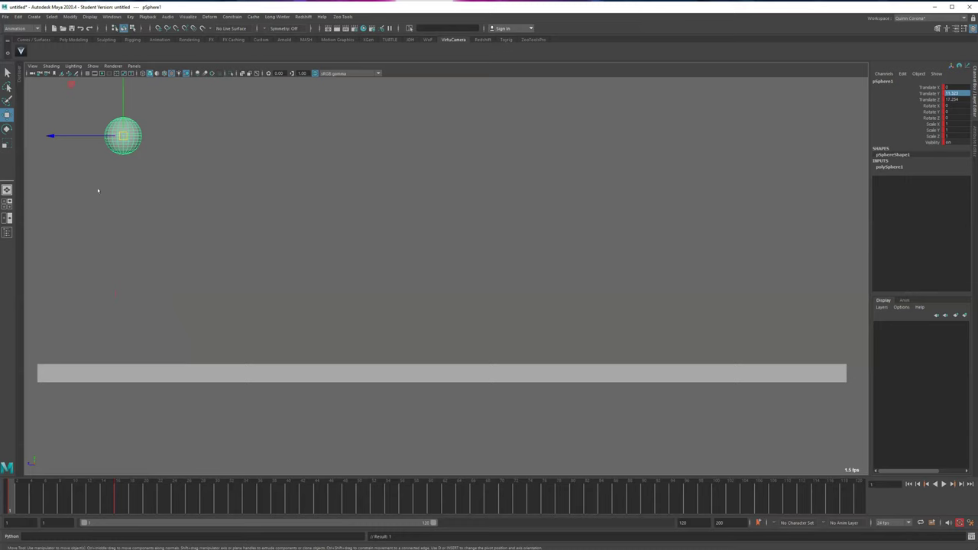
{"action": "key", "text": "alt+v"}
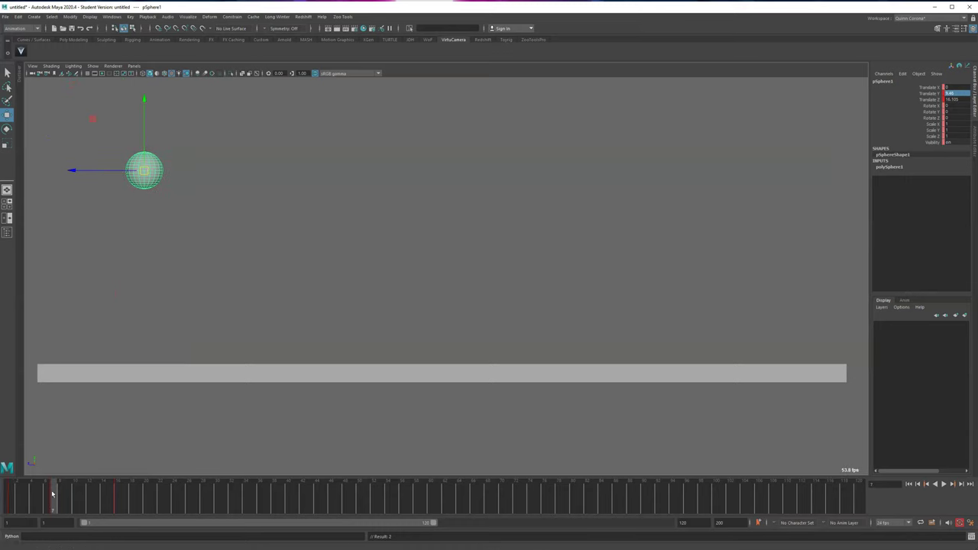
{"action": "right_click", "coordinate": [52, 494]}
{"action": "left_click", "coordinate": [158, 537]}
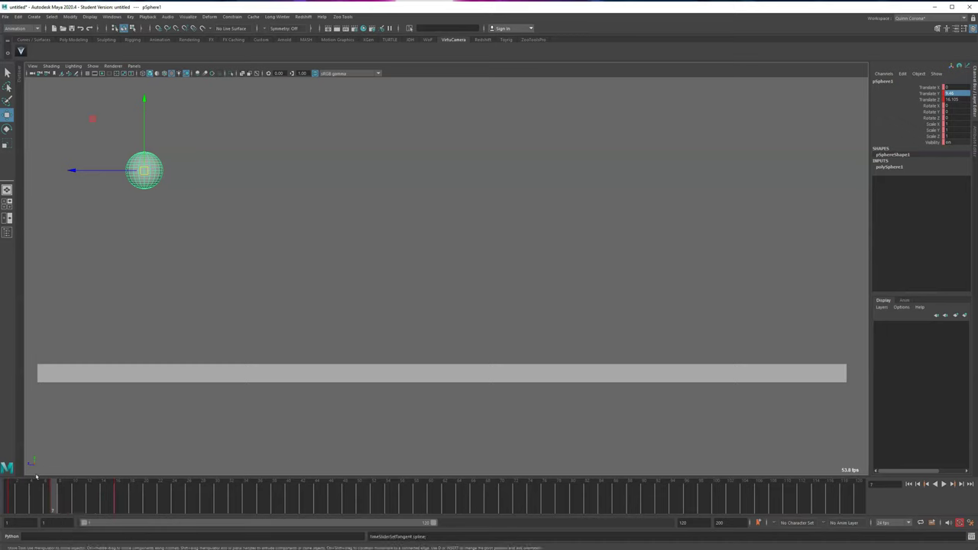
Step: Set the sphere's frame 1 key to flat tangents
{"action": "left_click", "coordinate": [14, 501]}
{"action": "right_click", "coordinate": [15, 505]}
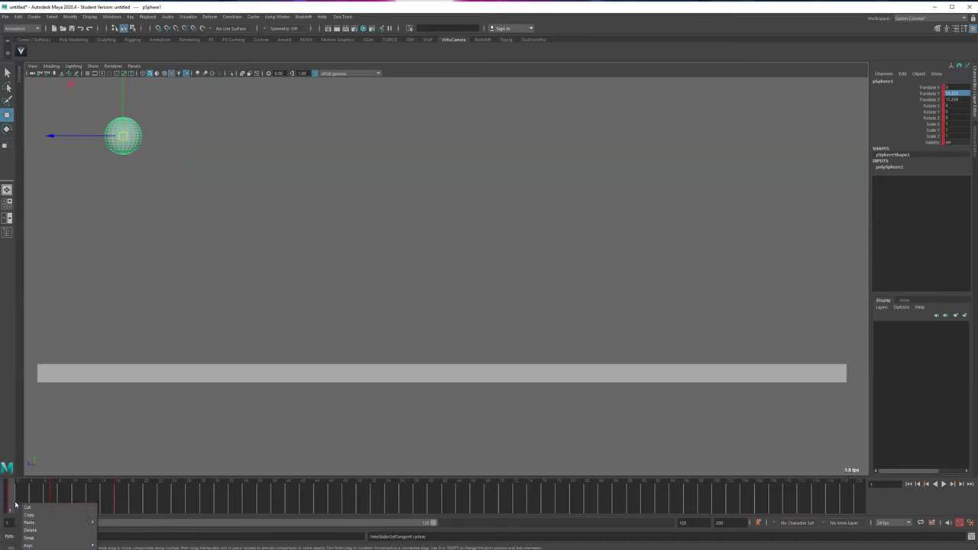
{"action": "mouse_move", "coordinate": [89, 541]}
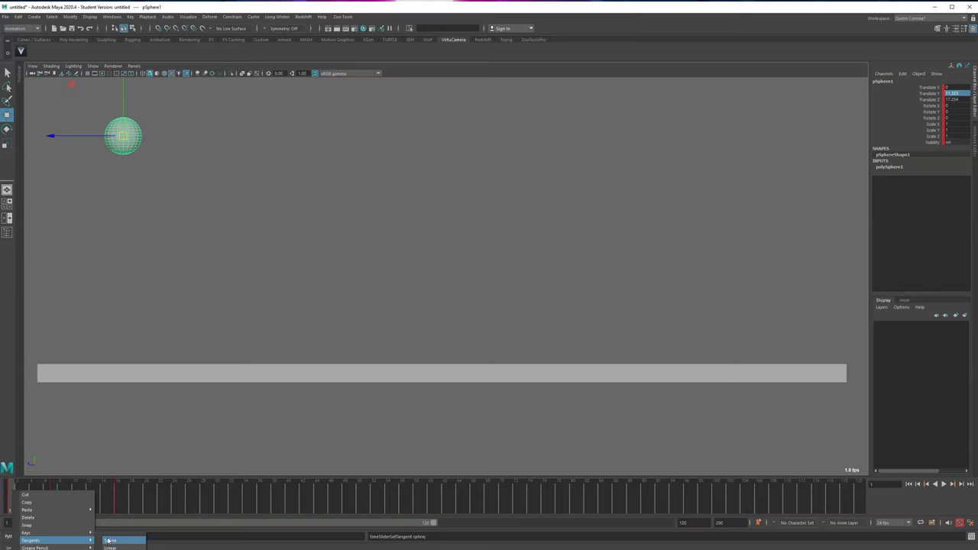
{"action": "left_click", "coordinate": [115, 549]}
Step: Review the sphere's fall between frames 1 and 16 by scrubbing, stepping and playing the animation
{"action": "left_click_drag", "start_coordinate": [17, 508], "coordinate": [107, 523]}
{"action": "key", "text": "alt+v"}
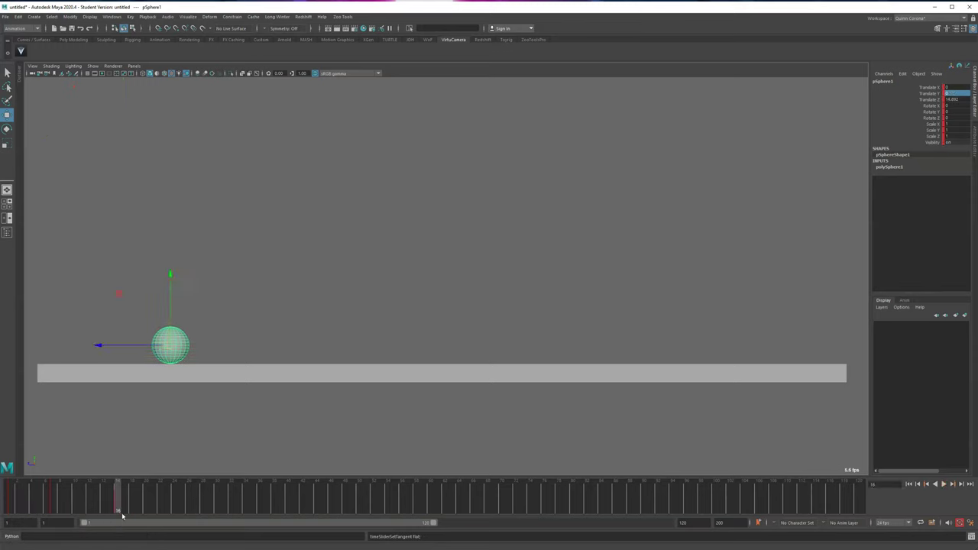
{"action": "key", "text": "alt+comma"}
{"action": "key", "text": "alt+comma"}
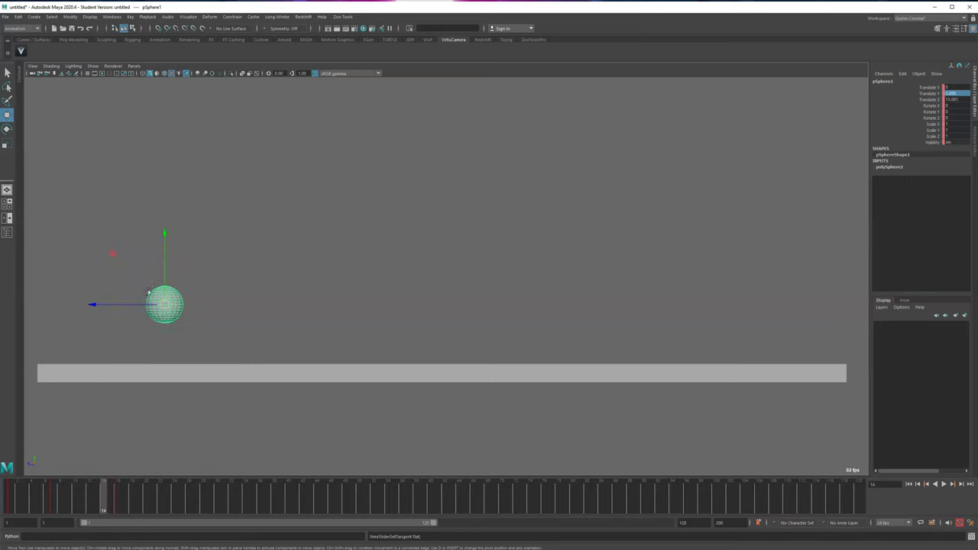
{"action": "key", "text": "alt+period"}
{"action": "key", "text": "alt+period"}
{"action": "left_click", "coordinate": [10, 500]}
{"action": "key", "text": "alt+v"}
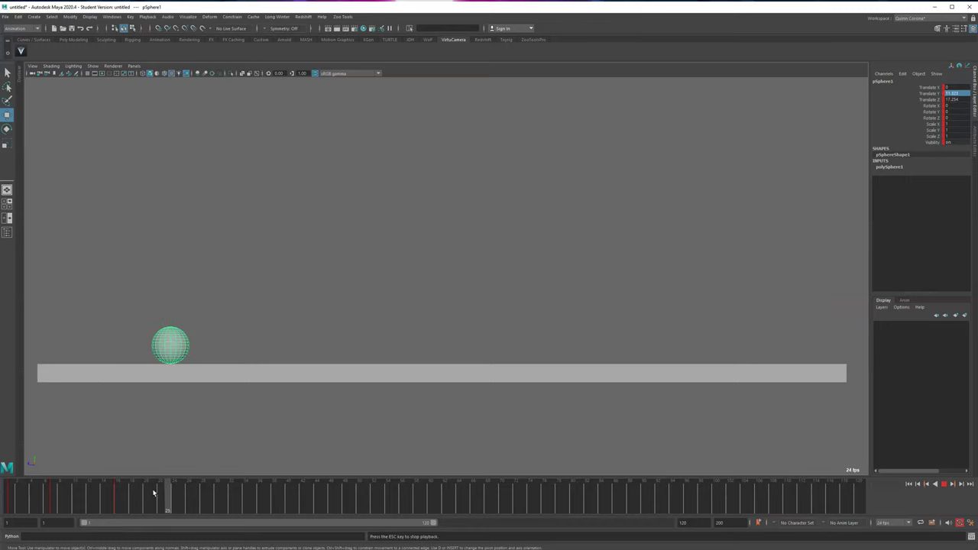
{"action": "key", "text": "alt+v"}
Step: Key the rebound peak on frame 31 at about Y 9.6 and Z 10.9, and give it flat tangents
{"action": "left_click_drag", "start_coordinate": [173, 346], "coordinate": [240, 168]}
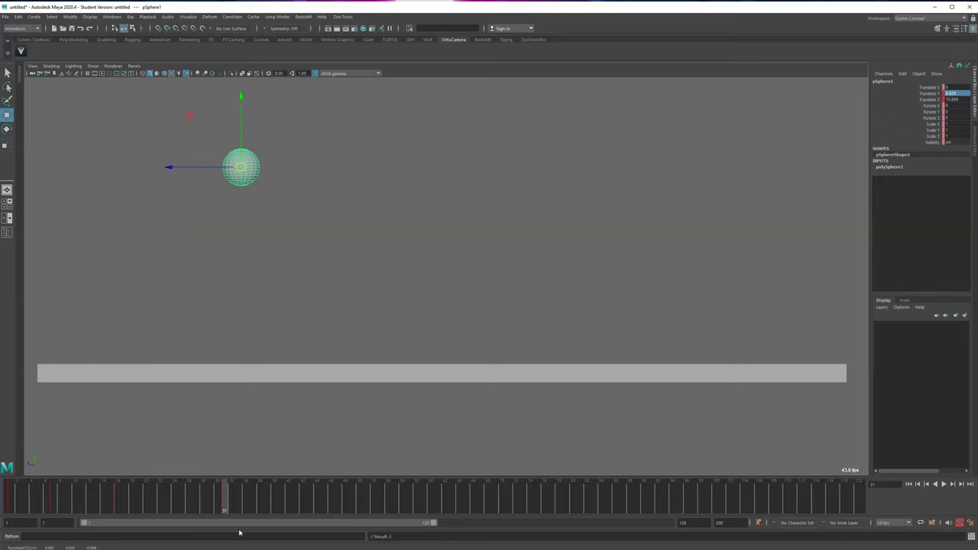
{"action": "right_click", "coordinate": [224, 505]}
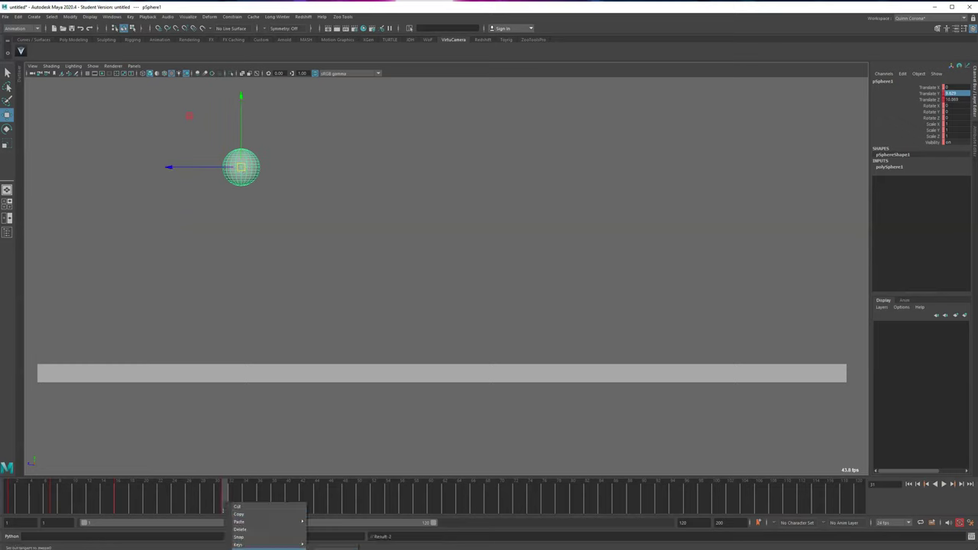
{"action": "left_click", "coordinate": [336, 549]}
Step: Isolate the sphere's Translate Y curve in the Graph Editor and break the tangents of the frame 16 landing key
{"action": "key", "text": "space"}
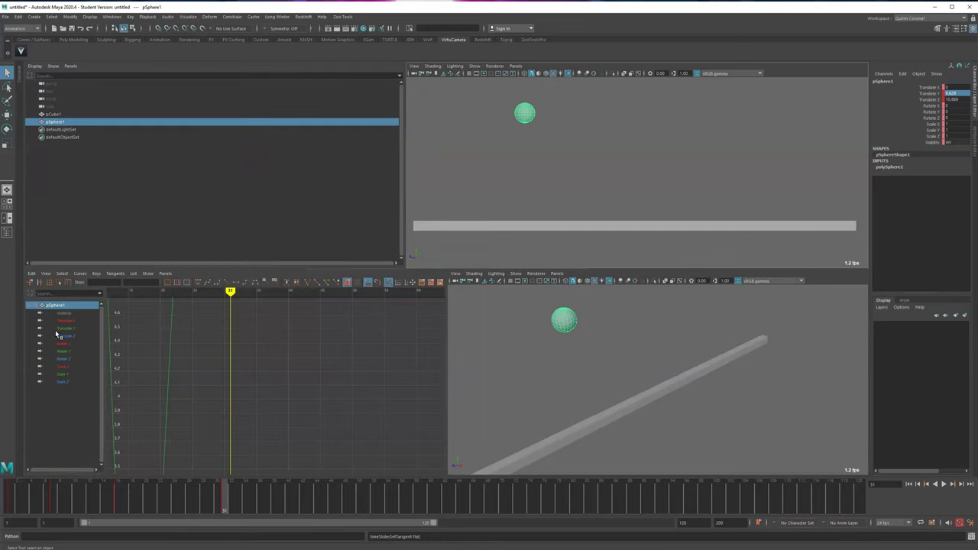
{"action": "left_click", "coordinate": [63, 329]}
{"action": "key", "text": "f"}
{"action": "left_click", "coordinate": [307, 283]}
{"action": "left_click_drag", "start_coordinate": [298, 448], "coordinate": [298, 448]}
{"action": "key", "text": "w"}
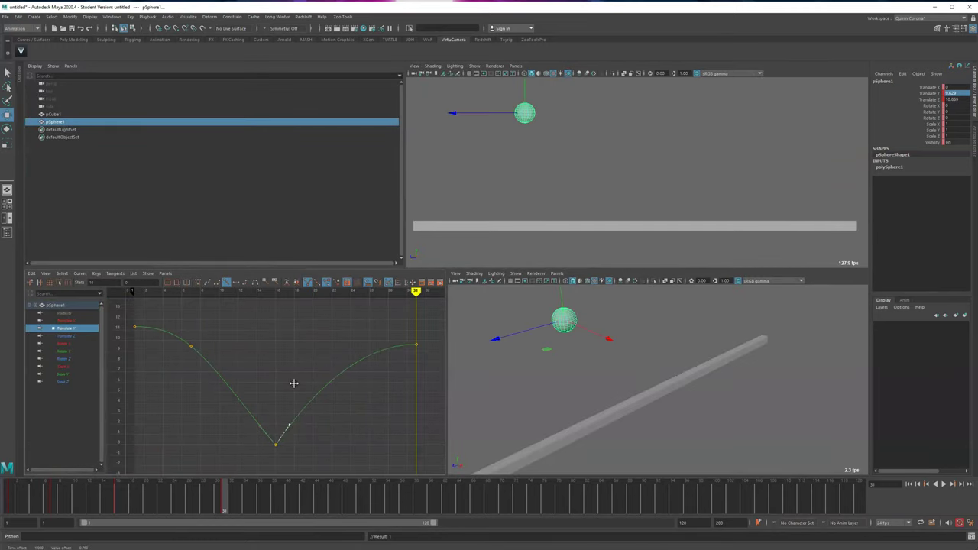
Step: Nudge the frame 7 key on the Translate Y curve slightly to smooth the fall
{"action": "left_click_drag", "start_coordinate": [164, 368], "coordinate": [199, 328]}
{"action": "middle_click_drag", "start_coordinate": [212, 329], "coordinate": [215, 326]}
{"action": "key", "text": "q"}
{"action": "left_click_drag", "start_coordinate": [270, 416], "coordinate": [269, 413]}
Step: Play back the bounce in the side view and step through the sphere's opening frames
{"action": "left_click", "coordinate": [485, 173]}
{"action": "key", "text": "space"}
{"action": "key", "text": "alt+v"}
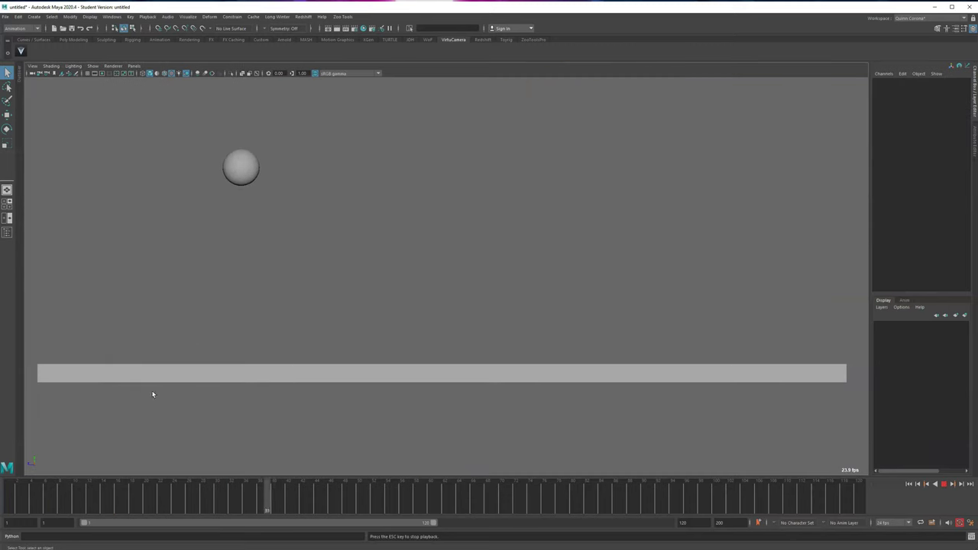
{"action": "key", "text": "Escape"}
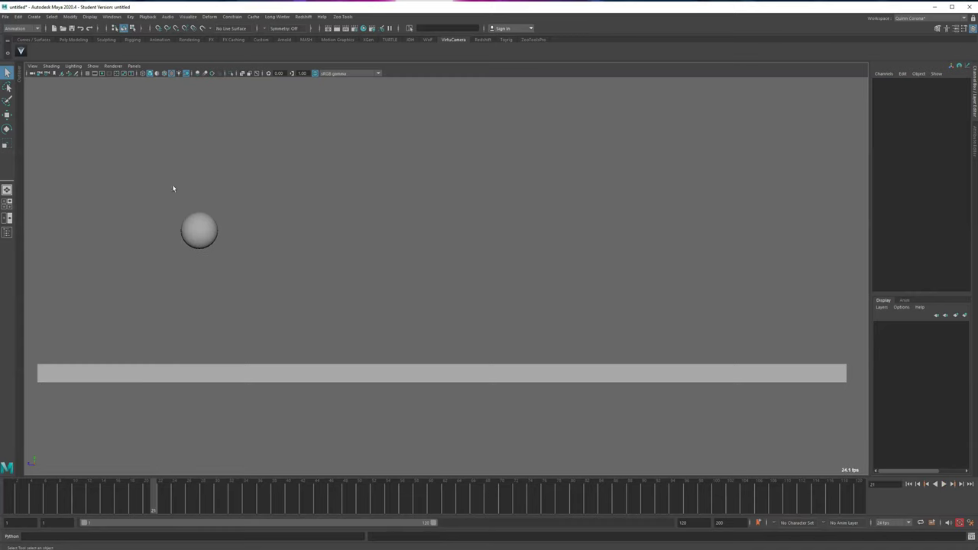
{"action": "left_click", "coordinate": [199, 229]}
{"action": "left_click", "coordinate": [9, 506]}
{"action": "key", "text": "alt+period"}
{"action": "key", "text": "alt+period"}
{"action": "key", "text": "alt+period"}
{"action": "key", "text": "alt+period"}
{"action": "key", "text": "alt+period"}
{"action": "key", "text": "alt+period"}
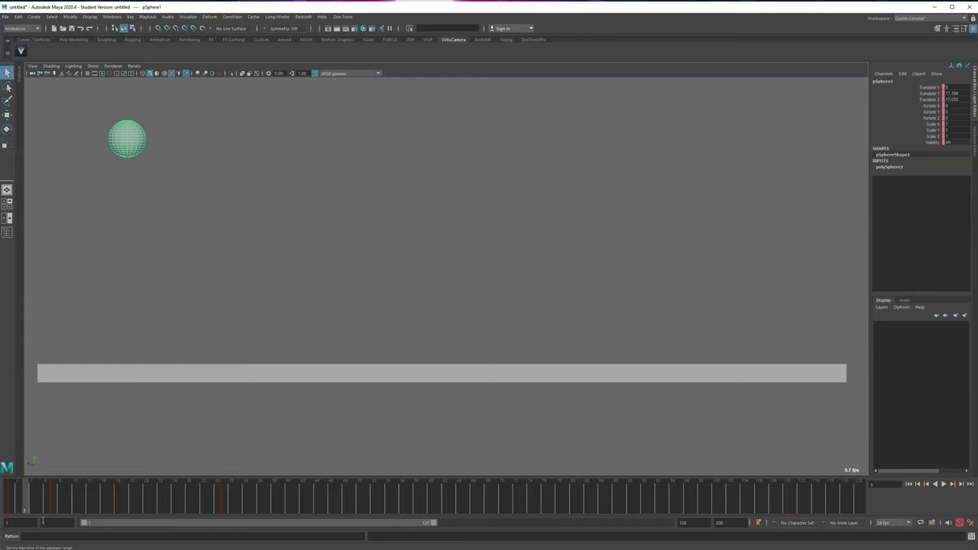
Step: Retime the sphere's landing key to frame 28 and its rebound peak key to frame 58
{"action": "key", "text": "w"}
{"action": "left_click_drag", "start_coordinate": [104, 501], "coordinate": [282, 505], "text": "shift"}
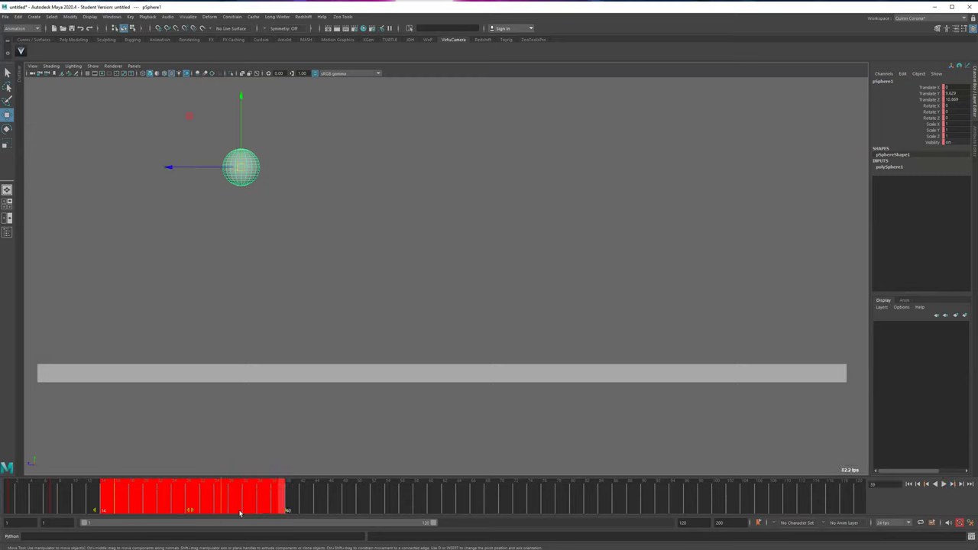
{"action": "left_click_drag", "start_coordinate": [189, 509], "coordinate": [436, 517]}
{"action": "left_click", "coordinate": [451, 495]}
{"action": "key", "text": "q"}
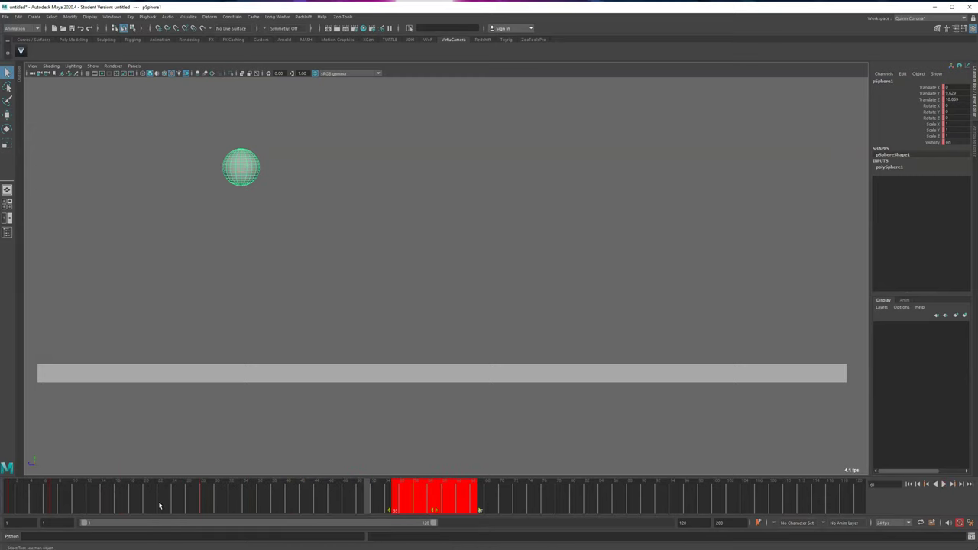
{"action": "left_click_drag", "start_coordinate": [90, 501], "coordinate": [123, 499]}
Step: Isolate the Translate Y curve and adjust the tangent handle of the landing key at frame 28
{"action": "key", "text": "space"}
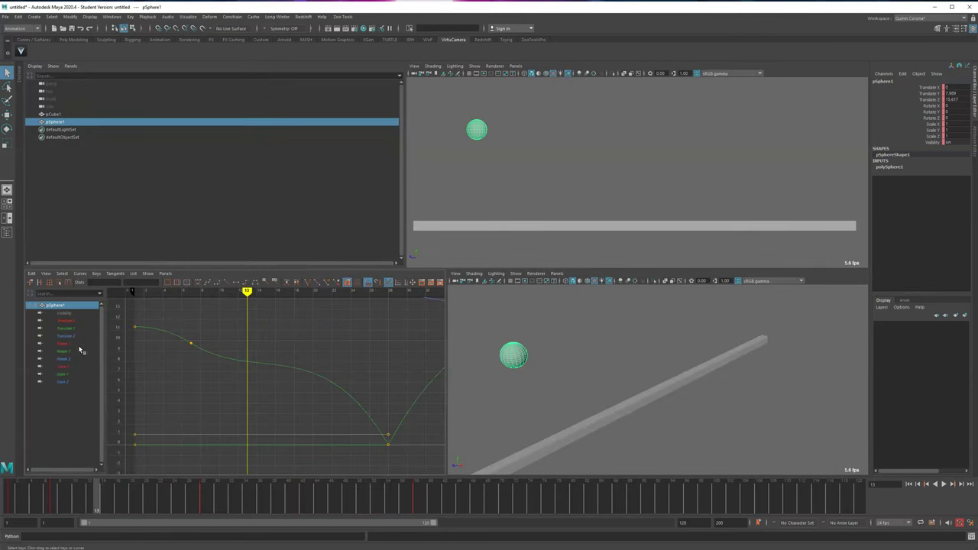
{"action": "left_click", "coordinate": [63, 328]}
{"action": "key", "text": "f"}
{"action": "left_click_drag", "start_coordinate": [282, 418], "coordinate": [281, 417]}
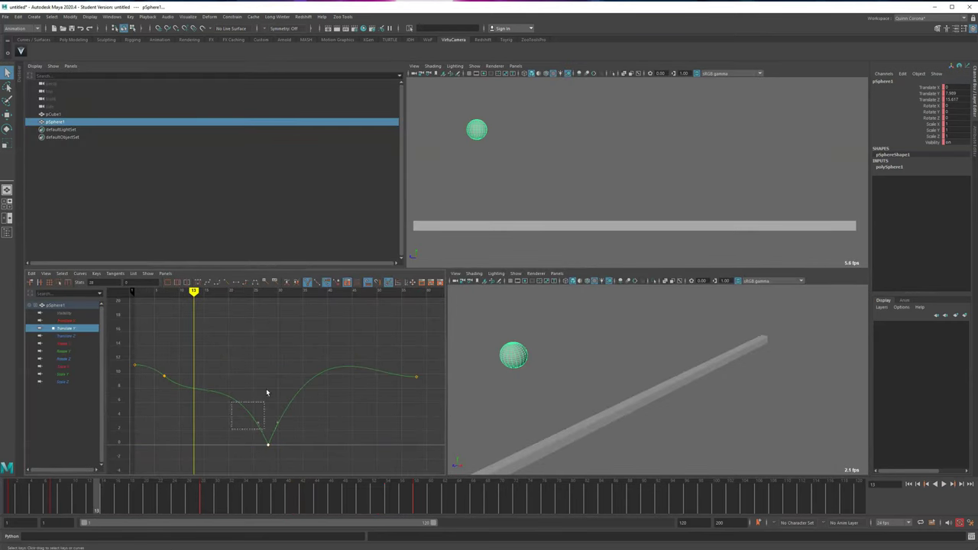
{"action": "key", "text": "w"}
{"action": "middle_click_drag", "start_coordinate": [278, 413], "coordinate": [250, 400]}
Step: Adjust the frame 7 key and its tangent on the Translate Y curve to smooth the slower fall
{"action": "left_click_drag", "start_coordinate": [152, 385], "coordinate": [173, 366]}
{"action": "middle_click_drag", "start_coordinate": [173, 366], "coordinate": [178, 363]}
{"action": "left_click_drag", "start_coordinate": [171, 395], "coordinate": [193, 375]}
{"action": "middle_click_drag", "start_coordinate": [192, 374], "coordinate": [239, 354]}
{"action": "key", "text": "q"}
Step: Play the retimed bounce from frame 1 in the enlarged side view, and restore the four-panel layout at frame 1
{"action": "left_click", "coordinate": [517, 148]}
{"action": "key", "text": "space"}
{"action": "key", "text": "alt+v"}
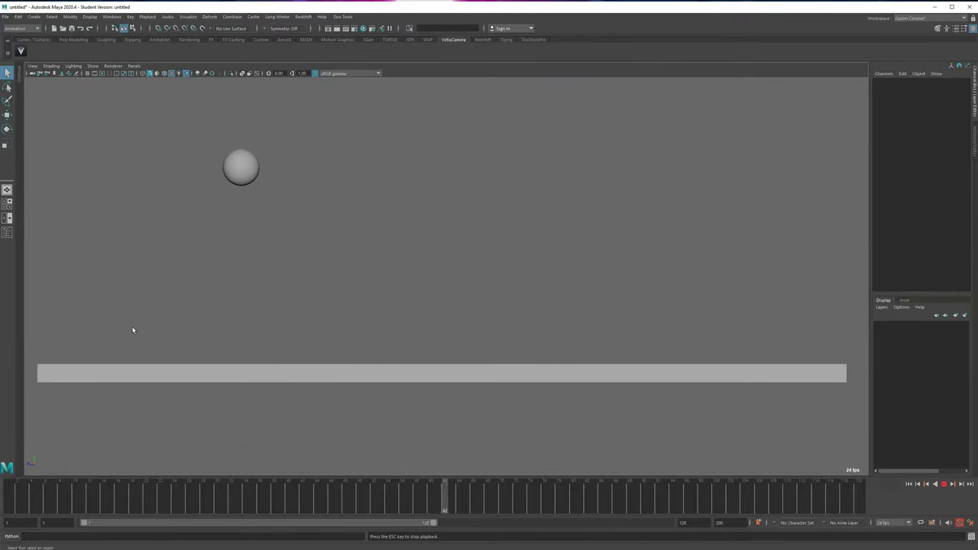
{"action": "key", "text": "alt+v"}
{"action": "left_click", "coordinate": [11, 496]}
{"action": "key", "text": "alt+v"}
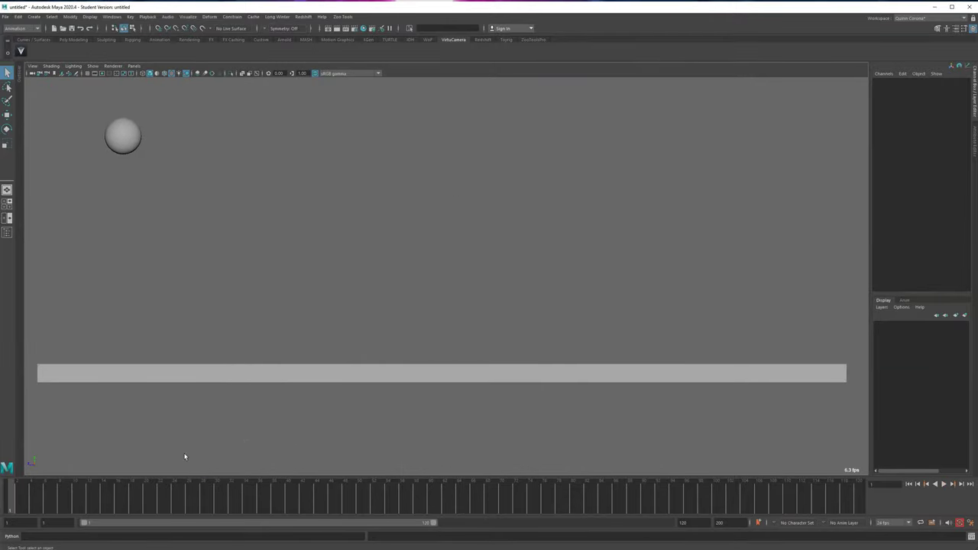
{"action": "key", "text": "alt+v"}
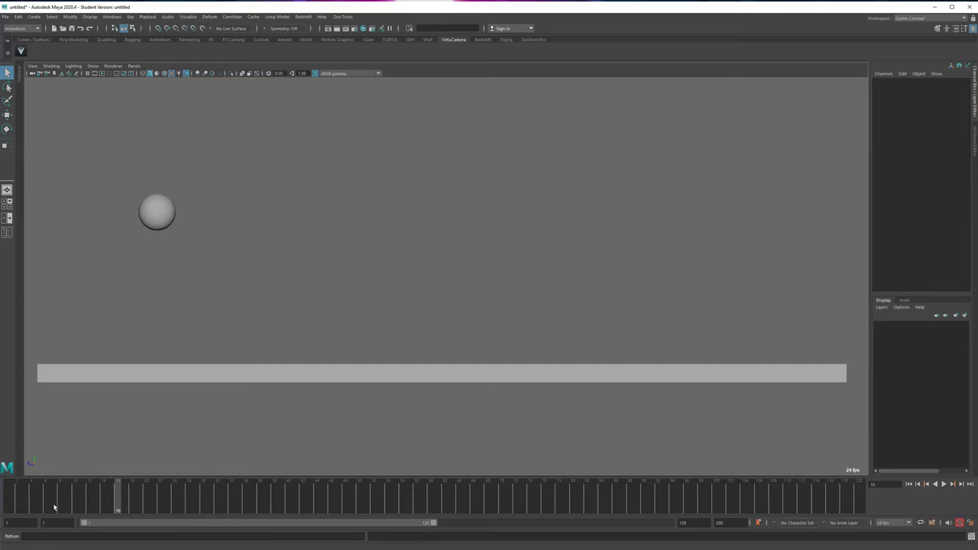
{"action": "left_click", "coordinate": [10, 502]}
{"action": "key", "text": "space"}
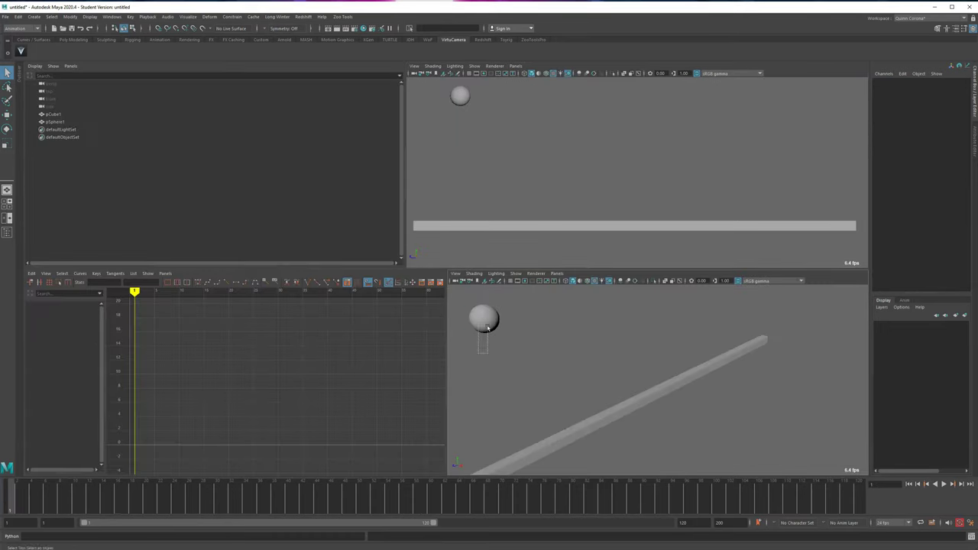
Step: Delete the intermediate key on the sphere's Translate Z curve and adjust the starting key's tangent to smooth the forward travel
{"action": "left_click", "coordinate": [482, 321]}
{"action": "left_click", "coordinate": [65, 335]}
{"action": "key", "text": "f"}
{"action": "left_click_drag", "start_coordinate": [298, 334], "coordinate": [297, 333]}
{"action": "key", "text": "Delete"}
{"action": "left_click_drag", "start_coordinate": [123, 316], "coordinate": [163, 350]}
{"action": "key", "text": "w"}
{"action": "middle_click_drag", "start_coordinate": [163, 328], "coordinate": [173, 358]}
{"action": "key", "text": "q"}
Step: Play the bounce repeatedly in the enlarged side view, with the sphere deselected and selected, to judge its forward travel
{"action": "left_click", "coordinate": [451, 177]}
{"action": "key", "text": "space"}
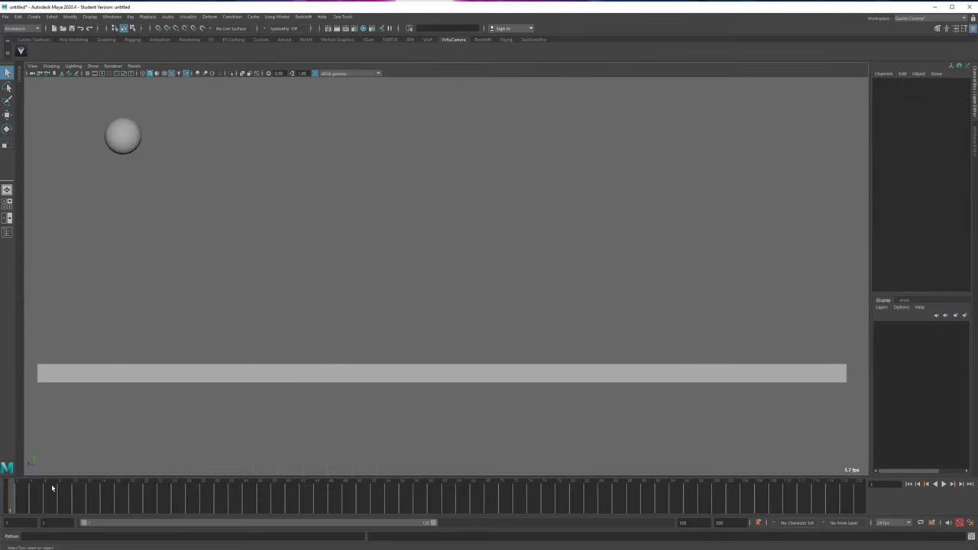
{"action": "key", "text": "alt+v"}
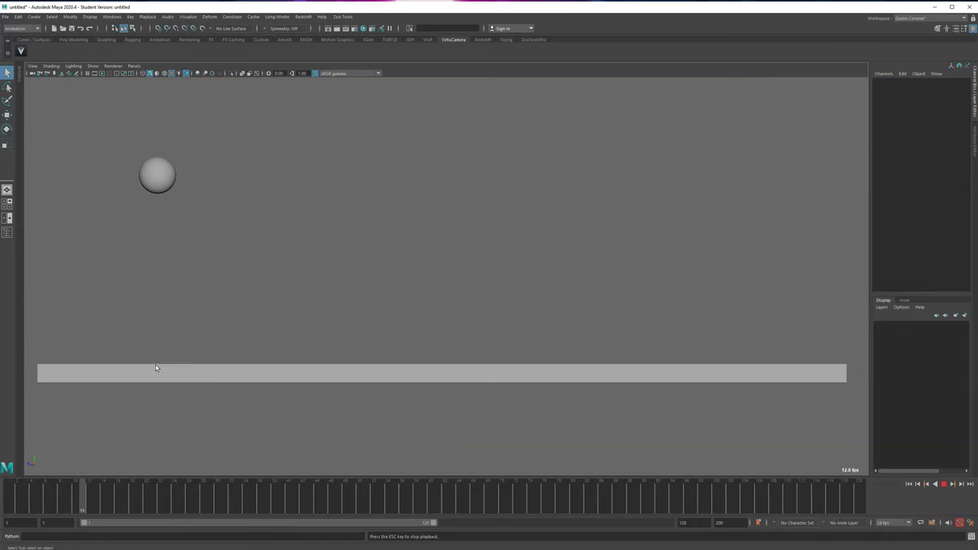
{"action": "key", "text": "Escape"}
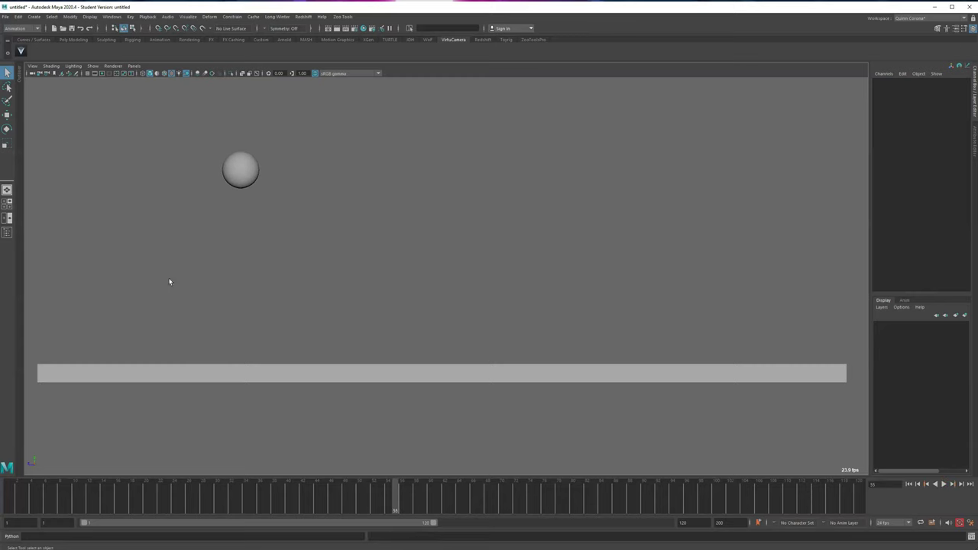
{"action": "left_click", "coordinate": [241, 171]}
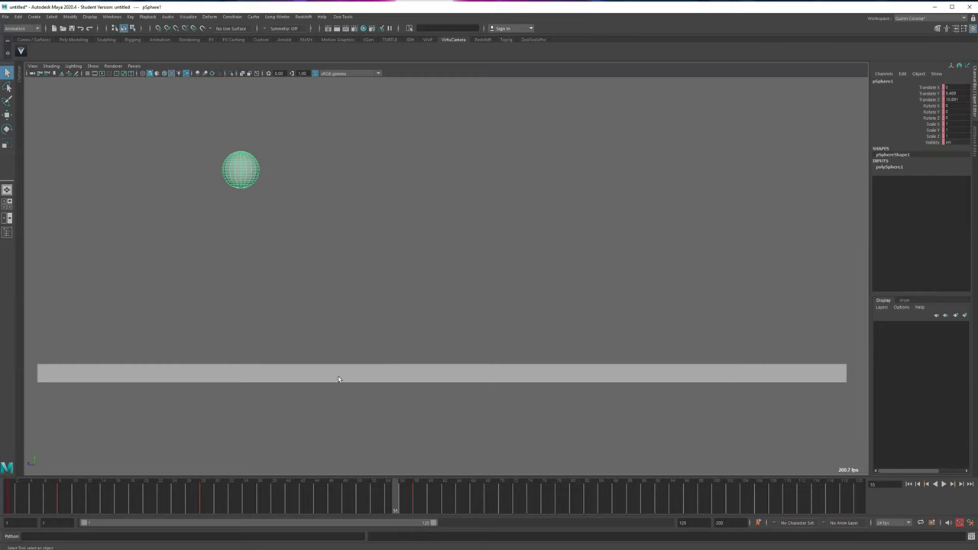
{"action": "key", "text": "alt+v"}
{"action": "left_click_drag", "start_coordinate": [115, 501], "coordinate": [5, 497]}
{"action": "key", "text": "alt+v"}
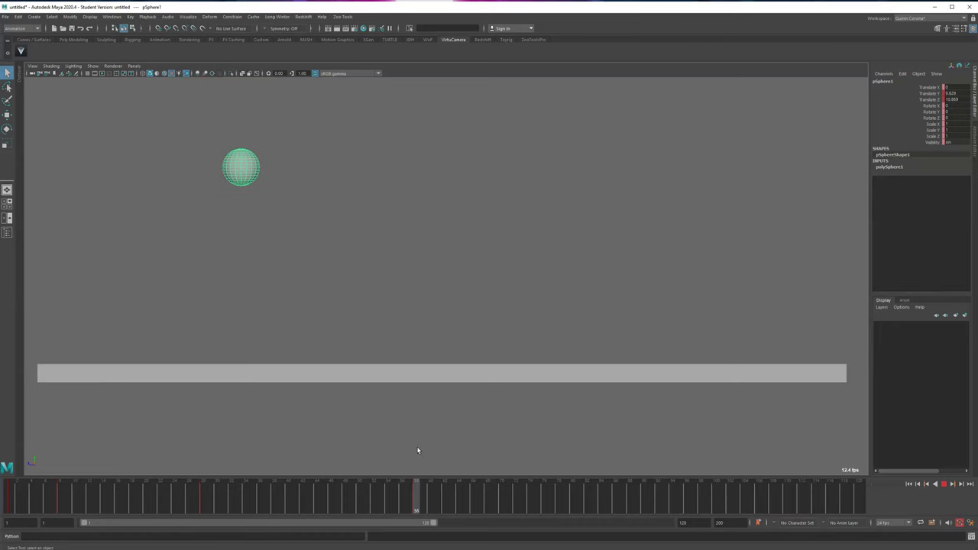
{"action": "key", "text": "alt+v"}
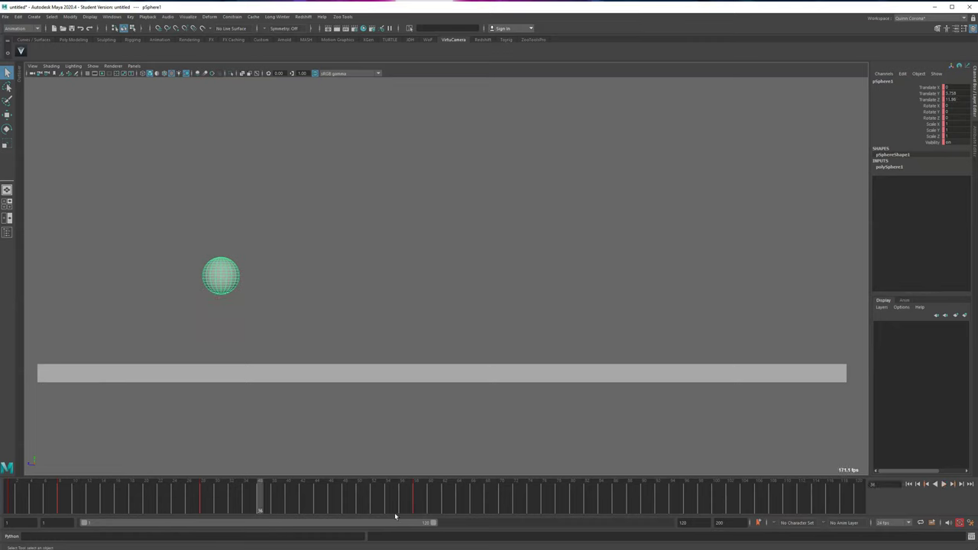
Step: Extend the playback range to frame 200 and replay the animation
{"action": "left_click_drag", "start_coordinate": [433, 523], "coordinate": [667, 524]}
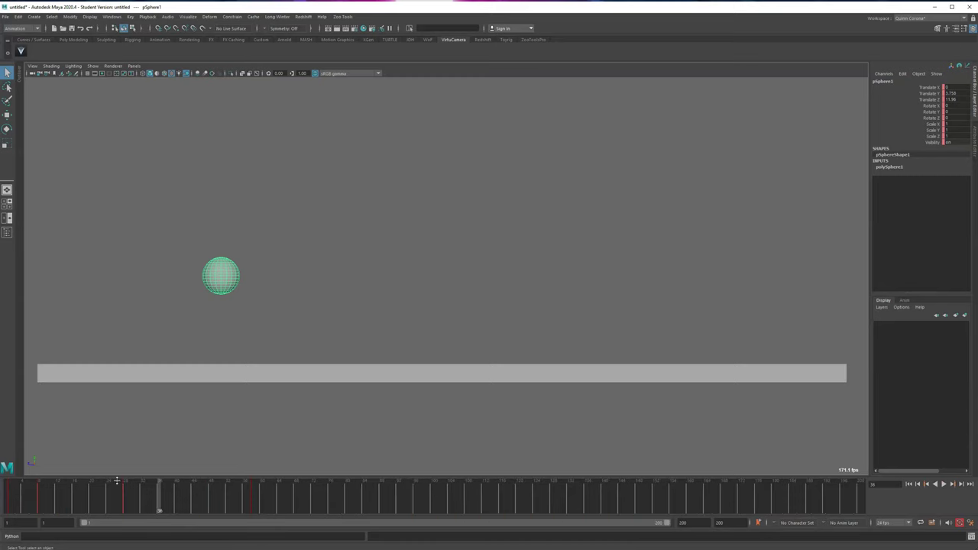
{"action": "key", "text": "alt+v"}
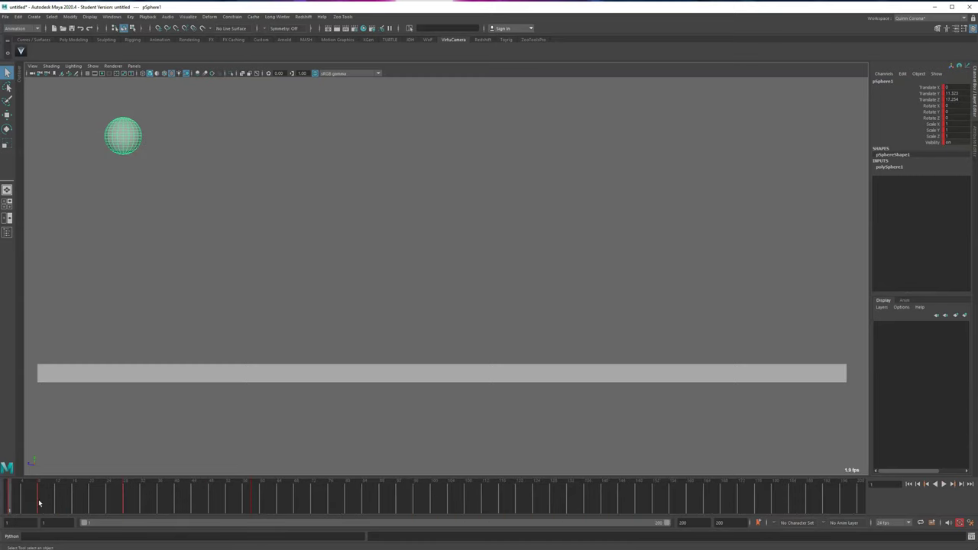
{"action": "key", "text": "alt+v"}
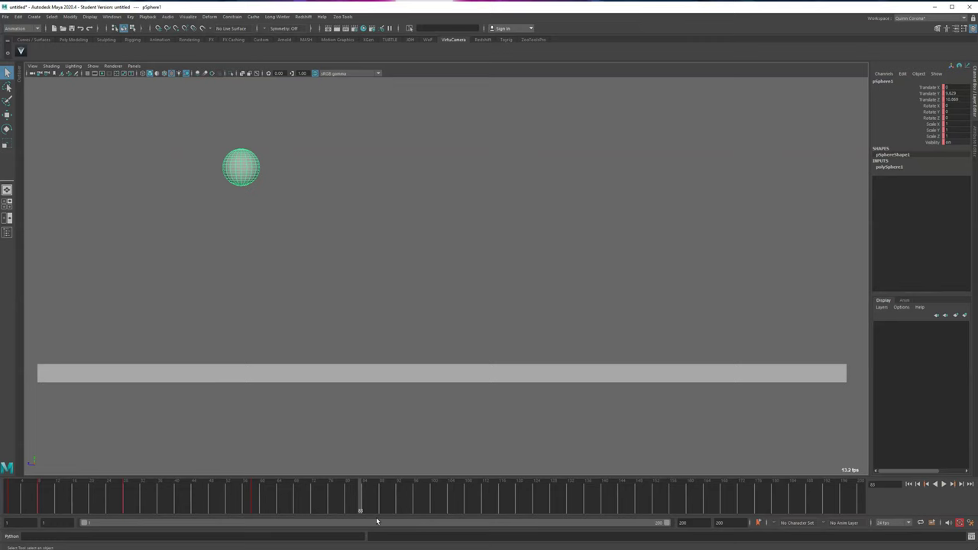
Step: Key the sphere's Translate Y at 0 on frame 83 and play back the second landing
{"action": "type", "text": "0"}
{"action": "key", "text": "Return"}
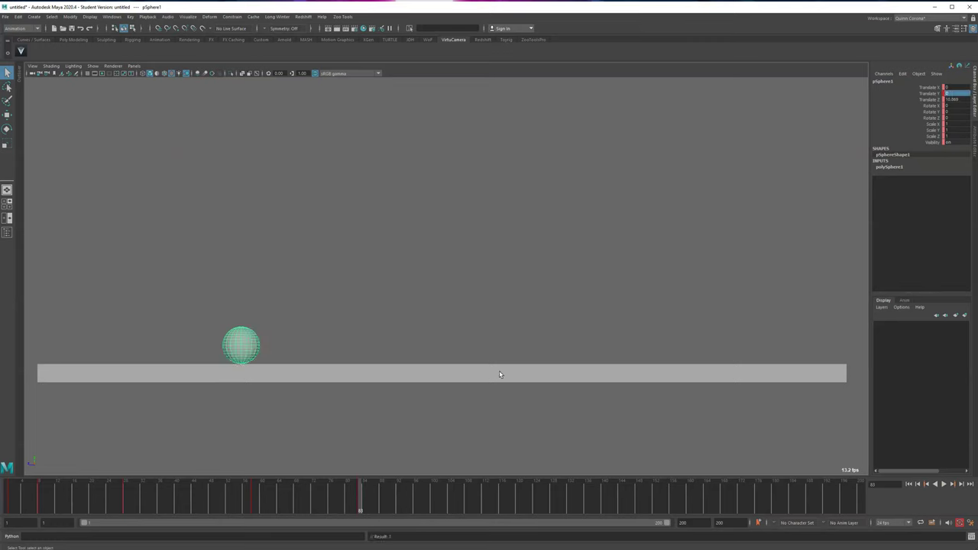
{"action": "key", "text": "alt+v"}
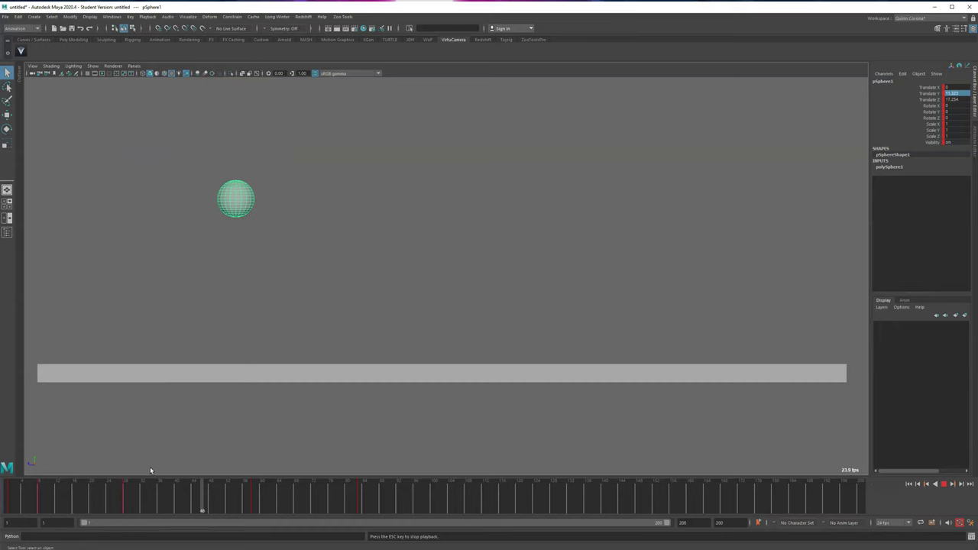
{"action": "key", "text": "alt+v"}
{"action": "left_click", "coordinate": [360, 505]}
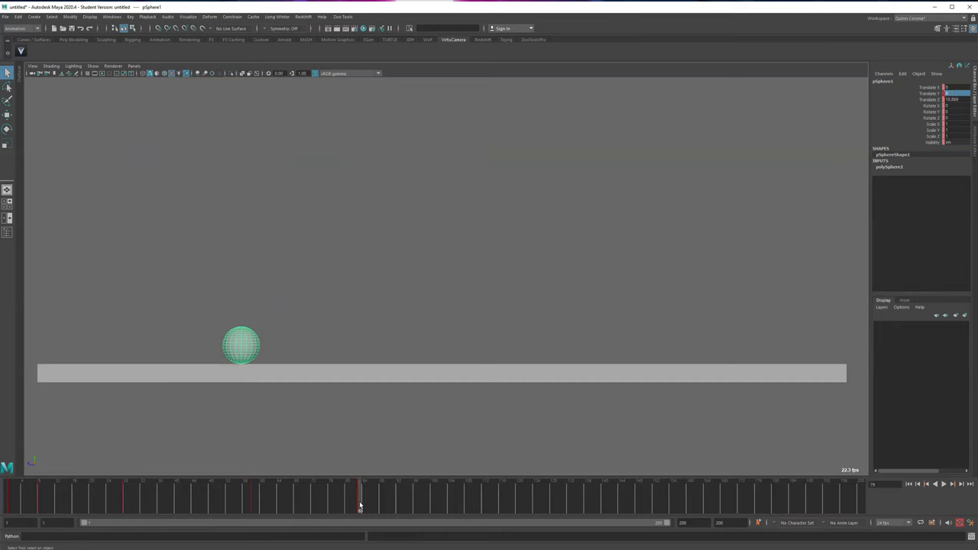
Step: Key additional floor contacts for the sphere at frames 123, 169 and 200
{"action": "left_click", "coordinate": [434, 505]}
{"action": "left_click_drag", "start_coordinate": [435, 502], "coordinate": [482, 507], "text": "shift"}
{"action": "left_click_drag", "start_coordinate": [287, 502], "coordinate": [463, 501]}
{"action": "left_click_drag", "start_coordinate": [437, 499], "coordinate": [532, 501]}
{"action": "left_click", "coordinate": [452, 504]}
{"action": "left_click", "coordinate": [624, 497]}
{"action": "key", "text": "alt+v"}
{"action": "key", "text": "s"}
{"action": "left_click_drag", "start_coordinate": [721, 507], "coordinate": [786, 505]}
Step: Raise the sphere above the floor at frames 102, 145 and 187 to key three more rebound peaks
{"action": "key", "text": "w"}
{"action": "mouse_move", "coordinate": [240, 274]}
{"action": "left_mouse_down"}
{"action": "mouse_move", "coordinate": [240, 208]}
{"action": "mouse_move", "coordinate": [241, 217]}
{"action": "left_mouse_up"}
{"action": "left_click", "coordinate": [624, 495]}
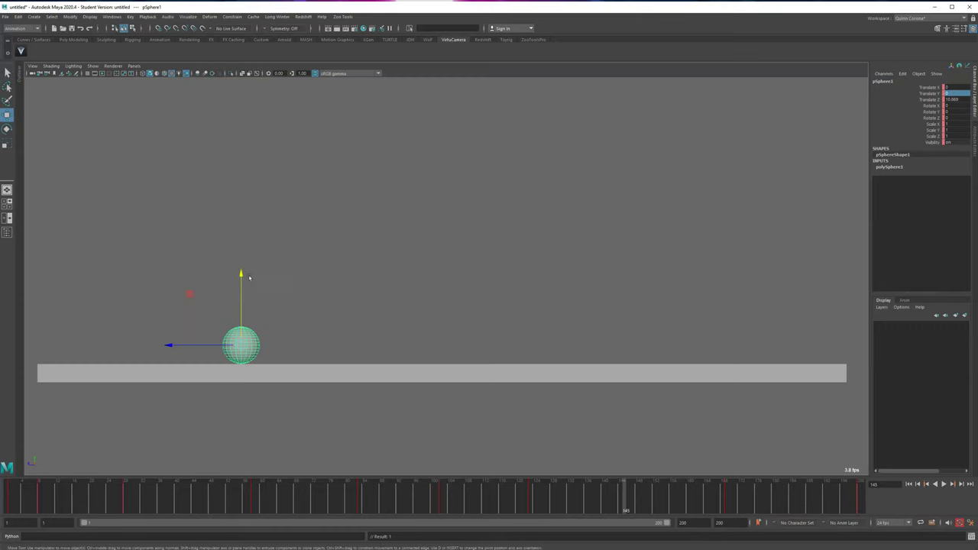
{"action": "left_click_drag", "start_coordinate": [241, 275], "coordinate": [239, 202]}
{"action": "left_click", "coordinate": [800, 507]}
{"action": "left_click_drag", "start_coordinate": [242, 273], "coordinate": [241, 209]}
{"action": "key", "text": "q"}
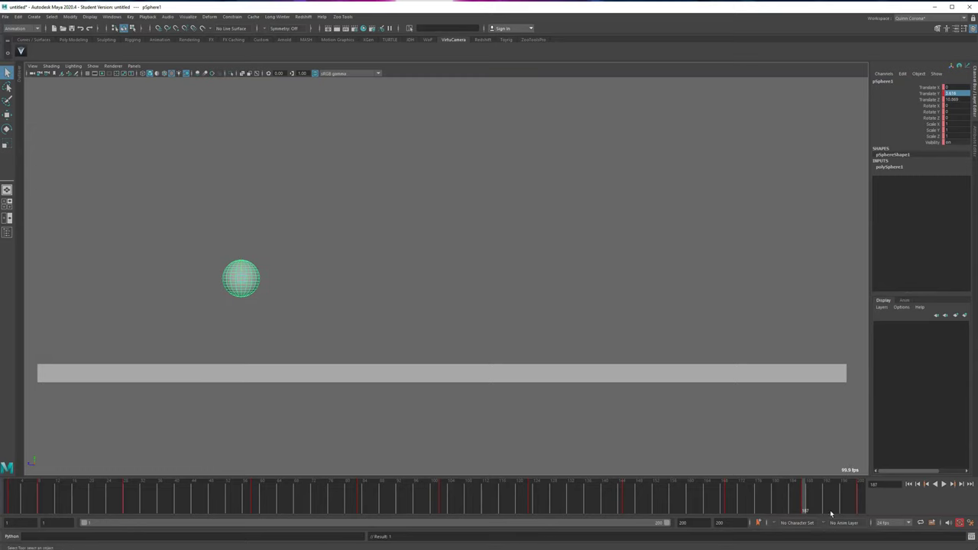
{"action": "left_click_drag", "start_coordinate": [831, 513], "coordinate": [888, 506]}
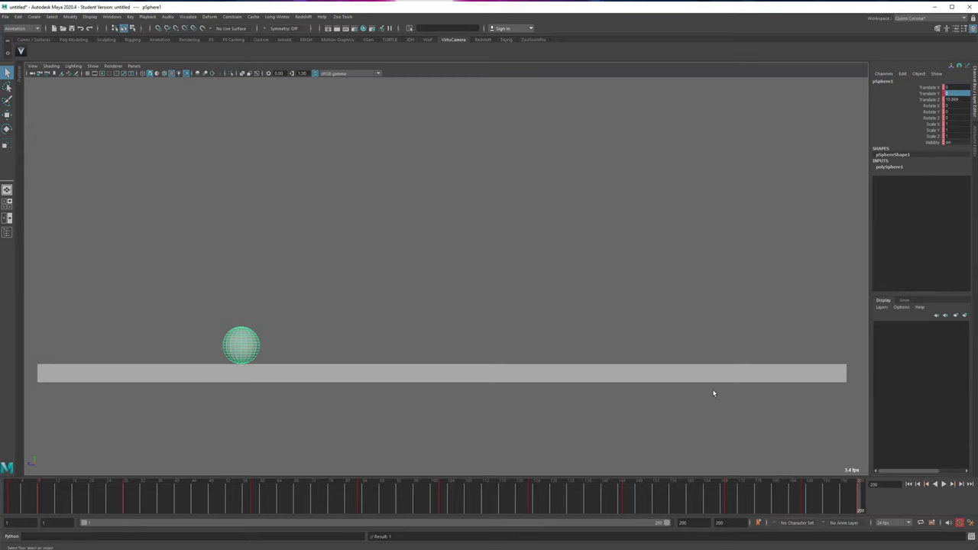
Step: Move the Translate Z curve's end key to frame 200 at about -14.5 so the sphere travels along the floor
{"action": "key", "text": "space"}
{"action": "left_click", "coordinate": [60, 336]}
{"action": "scroll", "coordinate": [264, 420], "scroll_direction": "down", "scroll_amount": 6}
{"action": "left_click_drag", "start_coordinate": [289, 441], "coordinate": [324, 388]}
{"action": "middle_click_drag", "start_coordinate": [281, 413], "coordinate": [163, 429], "text": "alt"}
{"action": "key", "text": "w"}
{"action": "middle_click_drag", "start_coordinate": [234, 389], "coordinate": [377, 408]}
{"action": "scroll", "coordinate": [329, 329], "scroll_direction": "down", "scroll_amount": 3}
{"action": "middle_click_drag", "start_coordinate": [329, 329], "coordinate": [326, 372]}
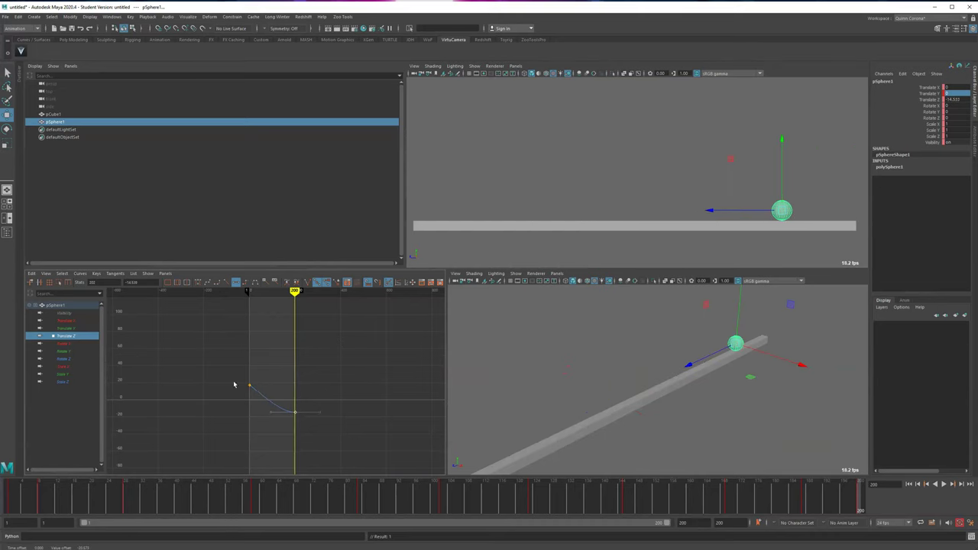
{"action": "key", "text": "a"}
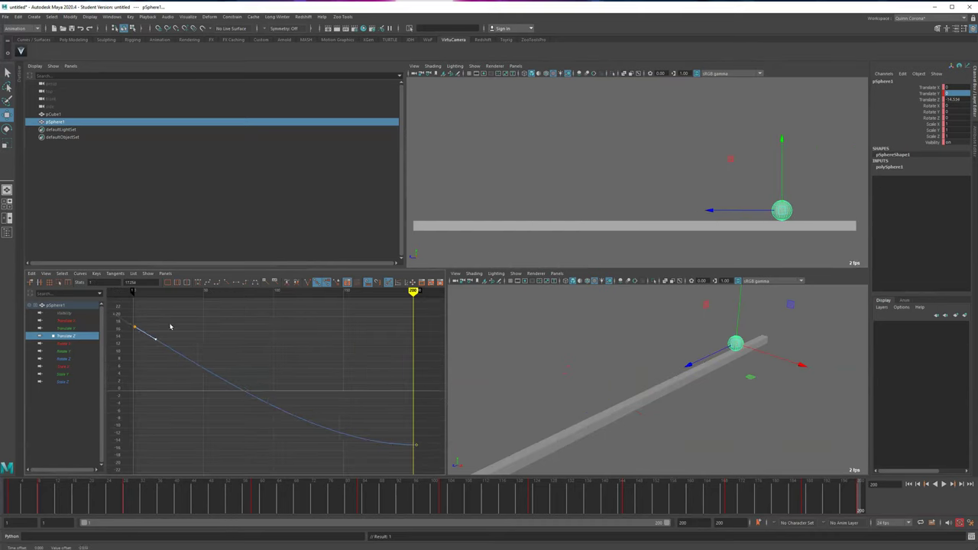
Step: Play the extended bounce in the enlarged view, and restore the four-panel layout
{"action": "key", "text": "space"}
{"action": "key", "text": "alt+v"}
{"action": "key", "text": "space"}
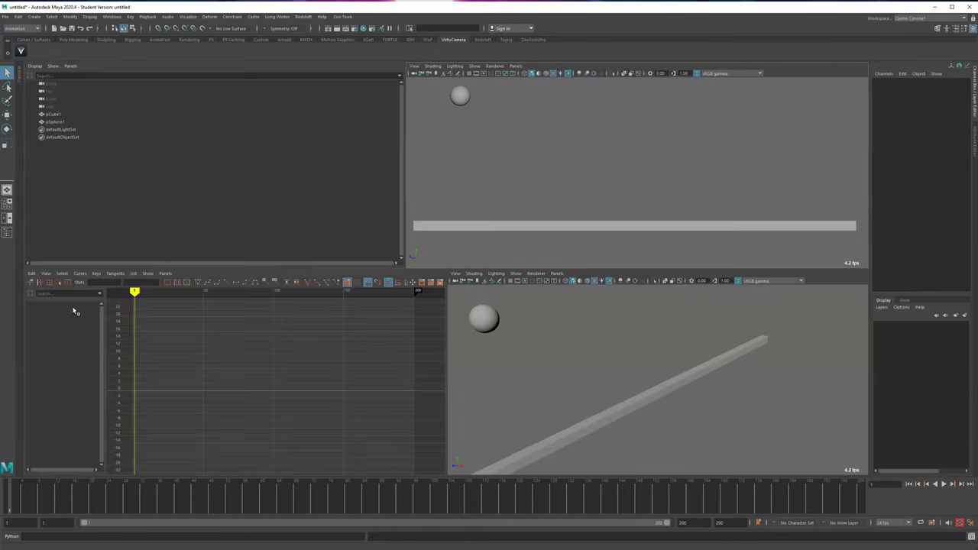
Step: Enlarge the sphere's Translate Y curve and flatten the tangents of the peak keys at frames 102, 145 and 187
{"action": "left_click_drag", "start_coordinate": [455, 136], "coordinate": [451, 142]}
{"action": "left_click", "coordinate": [67, 328]}
{"action": "key", "text": "f"}
{"action": "key", "text": "space"}
{"action": "left_click_drag", "start_coordinate": [331, 371], "coordinate": [781, 284]}
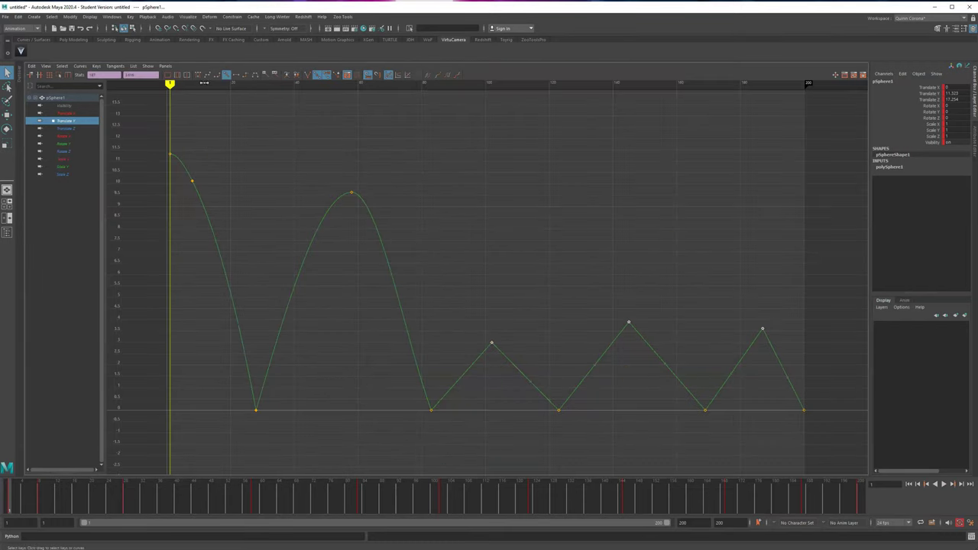
{"action": "left_click", "coordinate": [237, 75]}
Step: Delete the frame 7 key, and set the peaks at frames 102, 145 and 187 to about 6.2, 3.3 and 1.7
{"action": "left_click", "coordinate": [229, 202]}
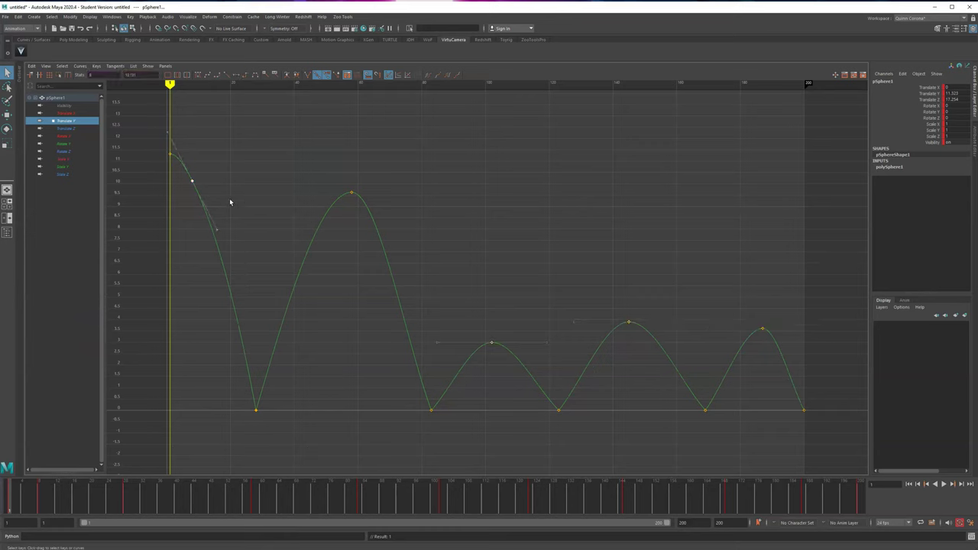
{"action": "left_click", "coordinate": [491, 343]}
{"action": "middle_click_drag", "start_coordinate": [497, 245], "coordinate": [496, 179]}
{"action": "left_click_drag", "start_coordinate": [599, 355], "coordinate": [646, 305]}
{"action": "middle_click_drag", "start_coordinate": [630, 281], "coordinate": [629, 297]}
{"action": "left_click_drag", "start_coordinate": [731, 389], "coordinate": [788, 311]}
{"action": "middle_click_drag", "start_coordinate": [766, 334], "coordinate": [766, 378]}
Step: Break the tangents of the floor contact keys and adjust the incoming tangent at frame 83
{"action": "middle_click_drag", "start_coordinate": [386, 310], "coordinate": [347, 298], "text": "alt"}
{"action": "left_click_drag", "start_coordinate": [155, 439], "coordinate": [763, 385]}
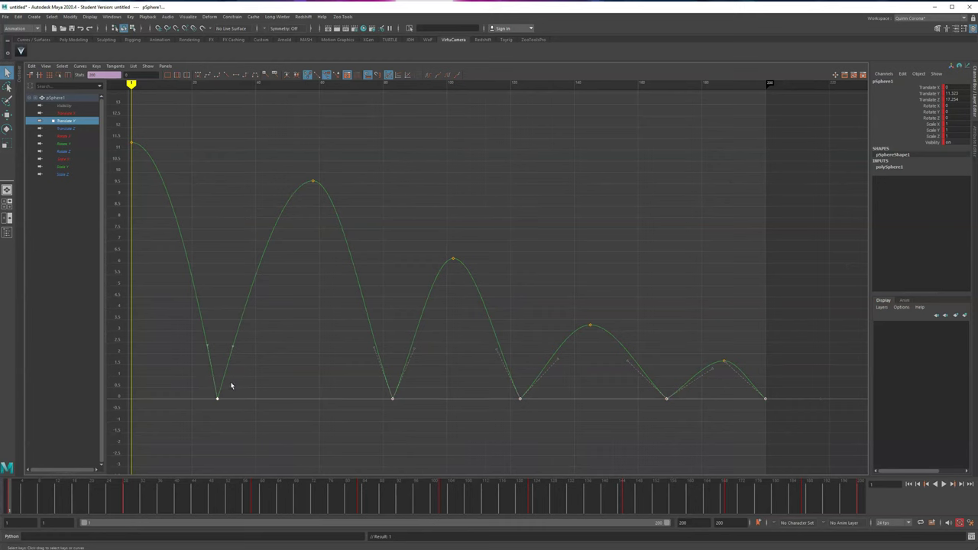
{"action": "middle_click_drag", "start_coordinate": [232, 386], "coordinate": [275, 385], "text": "alt"}
{"action": "left_click", "coordinate": [413, 359]}
{"action": "key", "text": "w"}
{"action": "middle_click_drag", "start_coordinate": [429, 299], "coordinate": [435, 305]}
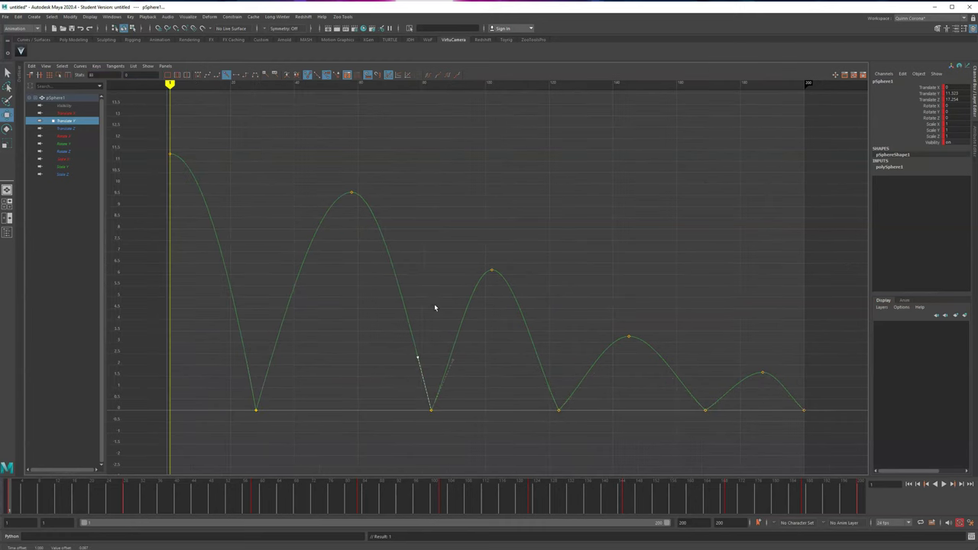
Step: Unify the tangents of the landing key at frame 123, try reshaping them, and undo the reshaping
{"action": "left_click_drag", "start_coordinate": [588, 428], "coordinate": [524, 385]}
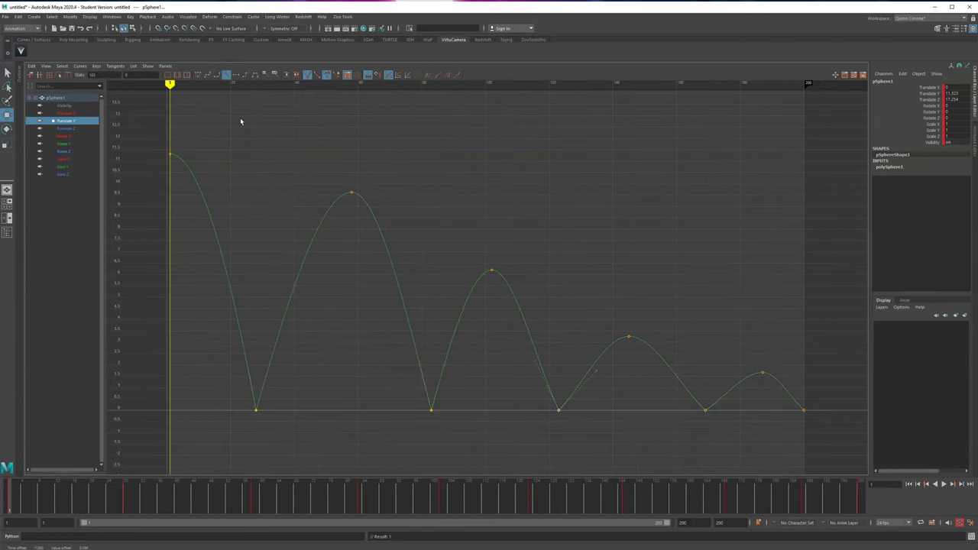
{"action": "left_click", "coordinate": [310, 86]}
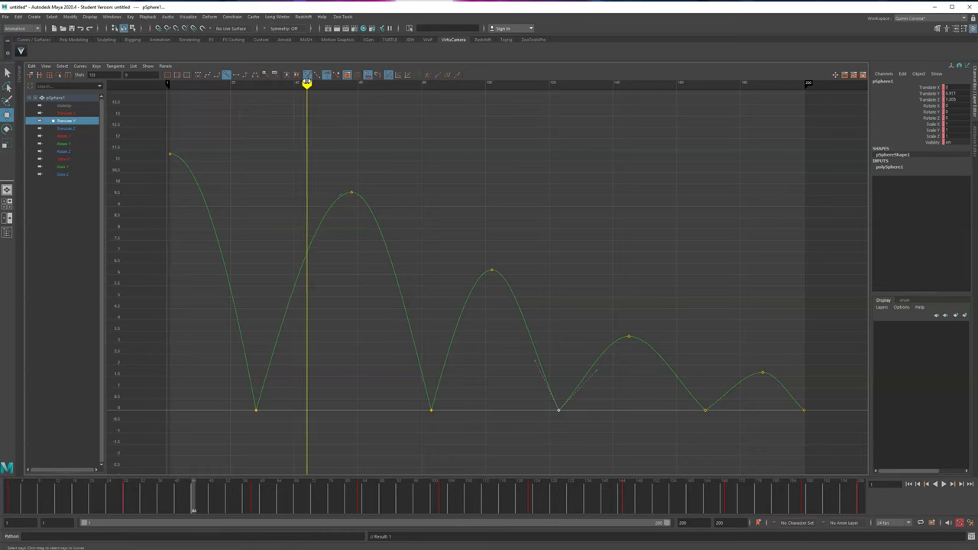
{"action": "left_click", "coordinate": [335, 77]}
{"action": "left_click_drag", "start_coordinate": [535, 449], "coordinate": [587, 396]}
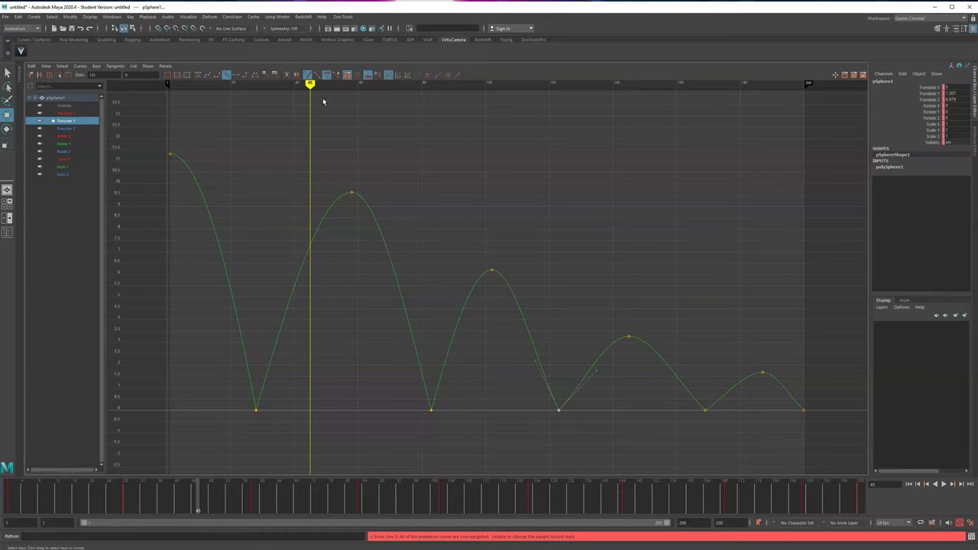
{"action": "left_click", "coordinate": [318, 77]}
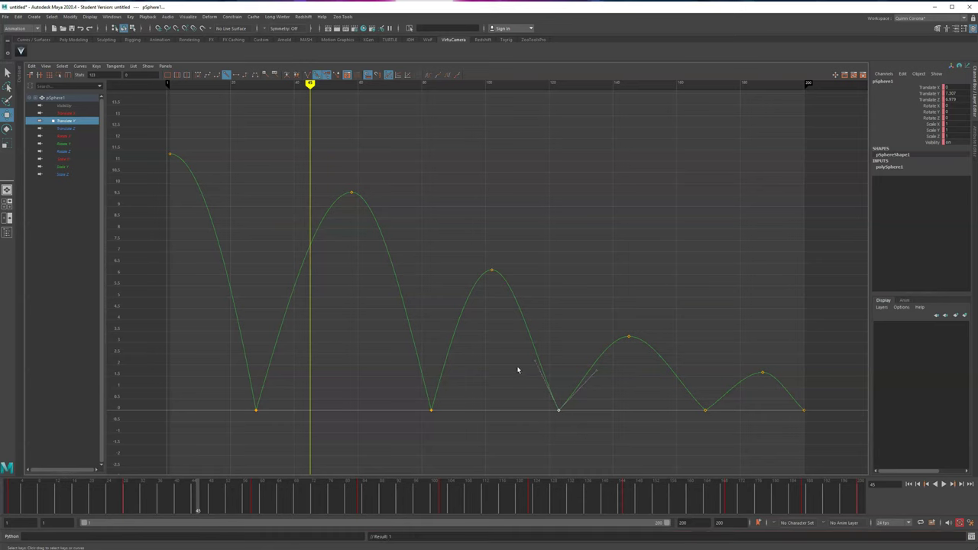
{"action": "key", "text": "r"}
{"action": "middle_click_drag", "start_coordinate": [534, 343], "coordinate": [515, 400]}
{"action": "key", "text": "ctrl+z"}
{"action": "key", "text": "w"}
{"action": "key", "text": "ctrl+z"}
Step: Break the frame 123 key's tangents to flatten its incoming handle, and try moving the handle with the tangents unified again
{"action": "left_click", "coordinate": [308, 76]}
{"action": "middle_click_drag", "start_coordinate": [559, 344], "coordinate": [524, 360]}
{"action": "left_click", "coordinate": [336, 76]}
{"action": "left_click", "coordinate": [318, 76]}
{"action": "mouse_move", "coordinate": [500, 376]}
{"action": "middle_mouse_down"}
{"action": "mouse_move", "coordinate": [486, 386]}
{"action": "mouse_move", "coordinate": [498, 375]}
{"action": "middle_mouse_up"}
{"action": "key", "text": "ctrl+z"}
Step: Try the tangent weight options on the frame 123 landing key in combination with unified tangents
{"action": "left_click", "coordinate": [339, 77]}
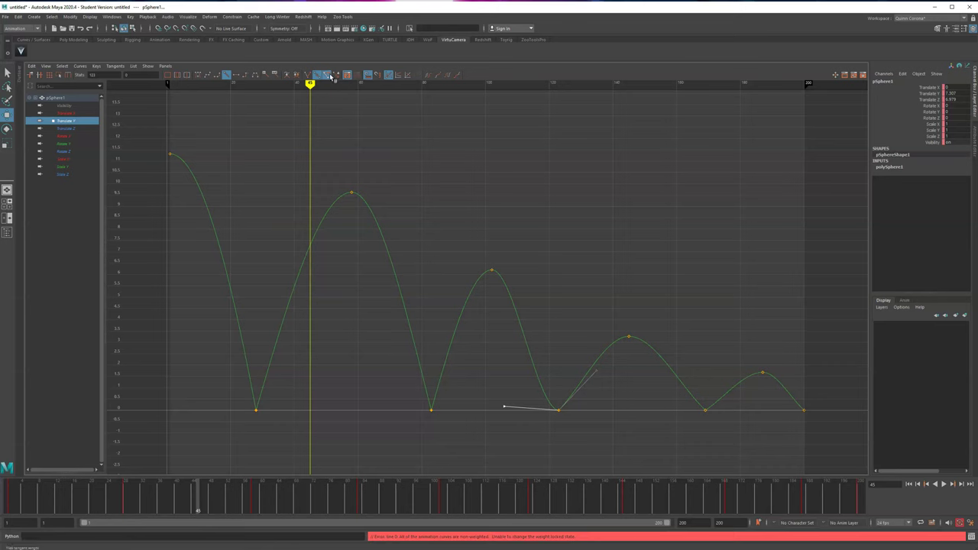
{"action": "left_click", "coordinate": [327, 77]}
{"action": "left_click", "coordinate": [326, 77]}
{"action": "left_click", "coordinate": [320, 75]}
{"action": "key", "text": "r"}
{"action": "left_click", "coordinate": [326, 77]}
{"action": "left_click", "coordinate": [320, 77]}
{"action": "left_click", "coordinate": [328, 76]}
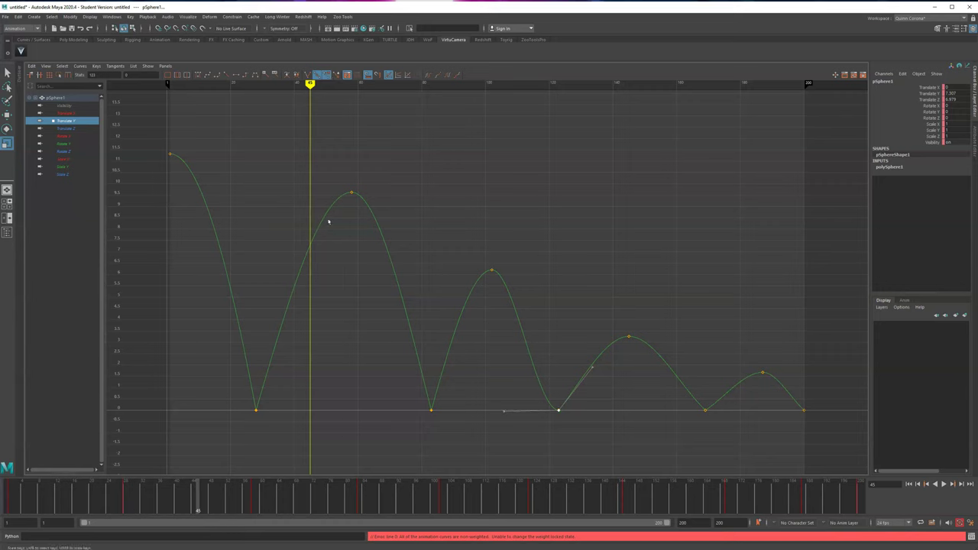
Step: Break the frame 123 landing key's tangents again, undo the trial scaling, and re-aim its handles for a sharp floor contact
{"action": "left_click", "coordinate": [308, 75]}
{"action": "middle_click_drag", "start_coordinate": [483, 368], "coordinate": [505, 373]}
{"action": "key", "text": "ctrl+z"}
{"action": "key", "text": "ctrl+z"}
{"action": "left_click_drag", "start_coordinate": [490, 431], "coordinate": [508, 405]}
{"action": "key", "text": "w"}
{"action": "middle_click_drag", "start_coordinate": [538, 336], "coordinate": [587, 349]}
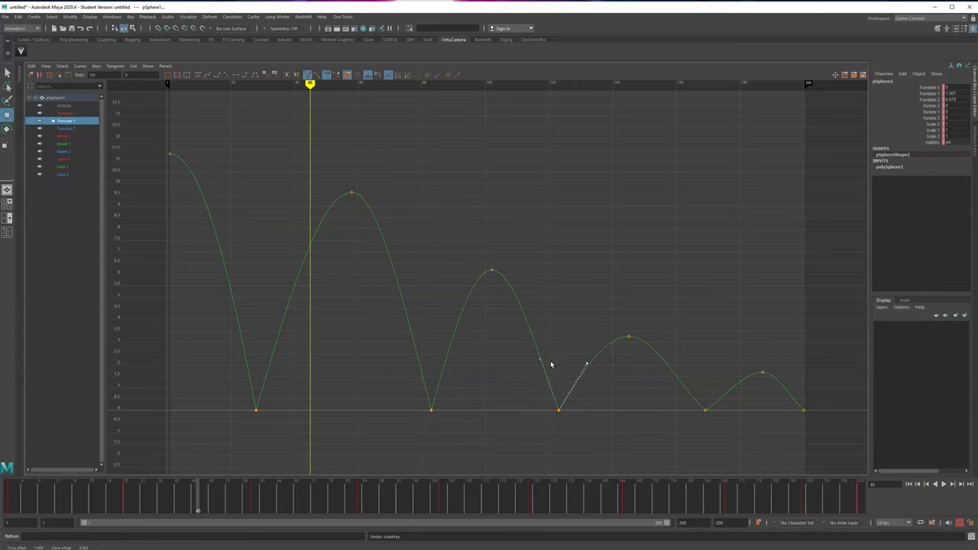
Step: Reshape the frame 123 landing key's incoming tangent, finishing with a steep approach to the floor
{"action": "left_click_drag", "start_coordinate": [520, 382], "coordinate": [600, 343]}
{"action": "key", "text": "r"}
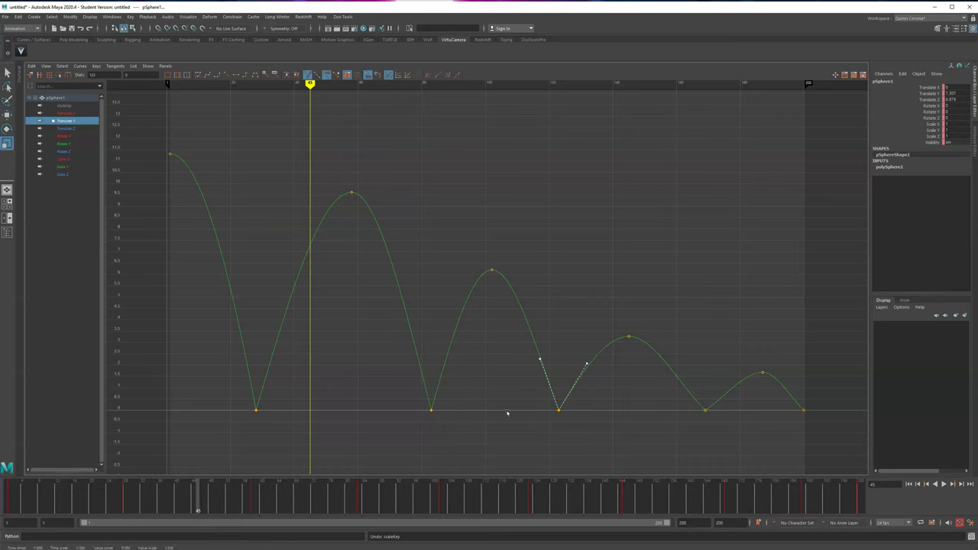
{"action": "key", "text": "w"}
{"action": "middle_click_drag", "start_coordinate": [521, 378], "coordinate": [501, 416]}
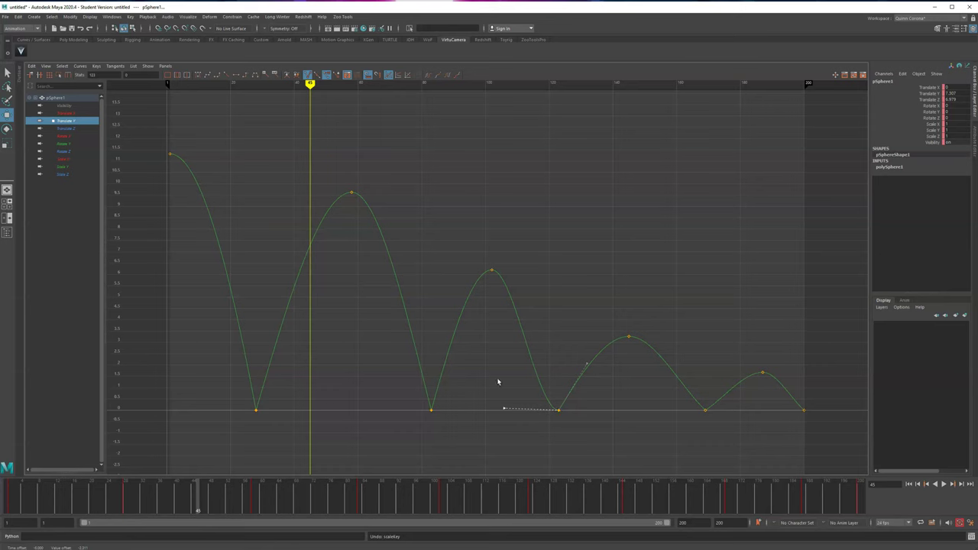
{"action": "middle_click_drag", "start_coordinate": [525, 348], "coordinate": [544, 293]}
Step: Adjust the tangents around the floor contacts at frames 169 and 200 on the Translate Y curve
{"action": "left_click", "coordinate": [692, 393]}
{"action": "key", "text": "r"}
{"action": "middle_click_drag", "start_coordinate": [679, 362], "coordinate": [709, 342]}
{"action": "key", "text": "ctrl+z"}
{"action": "key", "text": "w"}
{"action": "left_click", "coordinate": [741, 380]}
{"action": "left_click_drag", "start_coordinate": [826, 425], "coordinate": [778, 372]}
{"action": "middle_click_drag", "start_coordinate": [791, 352], "coordinate": [804, 353]}
Step: Adjust the outgoing tangent of the landing key at frame 28 for a quicker rebound
{"action": "left_click_drag", "start_coordinate": [517, 441], "coordinate": [575, 391]}
{"action": "key", "text": "f"}
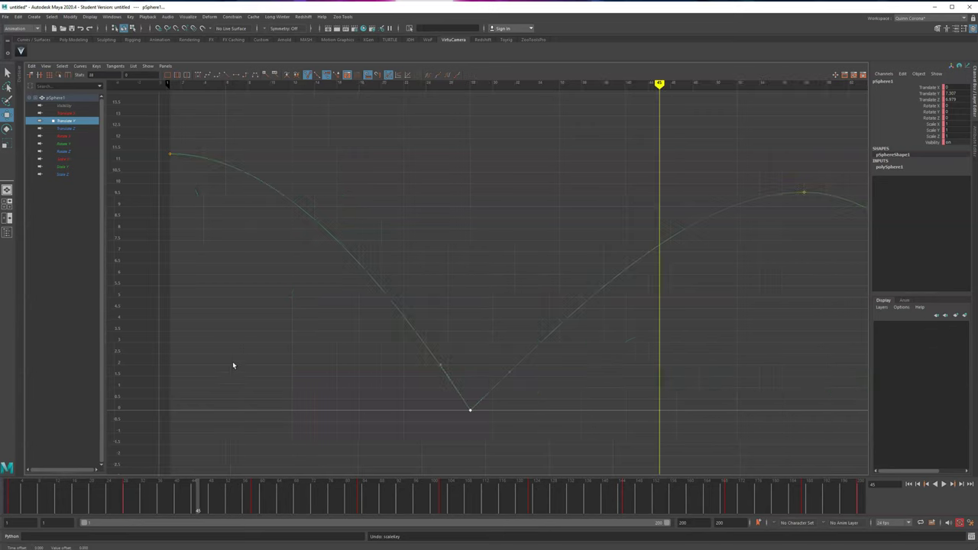
{"action": "left_click_drag", "start_coordinate": [490, 342], "coordinate": [527, 389]}
{"action": "middle_click_drag", "start_coordinate": [507, 347], "coordinate": [504, 337]}
Step: Fine-tune the incoming tangent of the landing key at frame 83 and check the neighbouring contact's tangents
{"action": "key", "text": "q"}
{"action": "middle_click_drag", "start_coordinate": [598, 378], "coordinate": [431, 387], "text": "alt"}
{"action": "scroll", "coordinate": [501, 340], "scroll_direction": "down", "scroll_amount": 5}
{"action": "scroll", "coordinate": [501, 340], "scroll_direction": "up", "scroll_amount": 2}
{"action": "left_click_drag", "start_coordinate": [486, 410], "coordinate": [553, 358]}
{"action": "left_click_drag", "start_coordinate": [481, 351], "coordinate": [524, 303]}
{"action": "key", "text": "w"}
{"action": "middle_click_drag", "start_coordinate": [522, 283], "coordinate": [529, 279]}
{"action": "left_click_drag", "start_coordinate": [543, 304], "coordinate": [560, 331]}
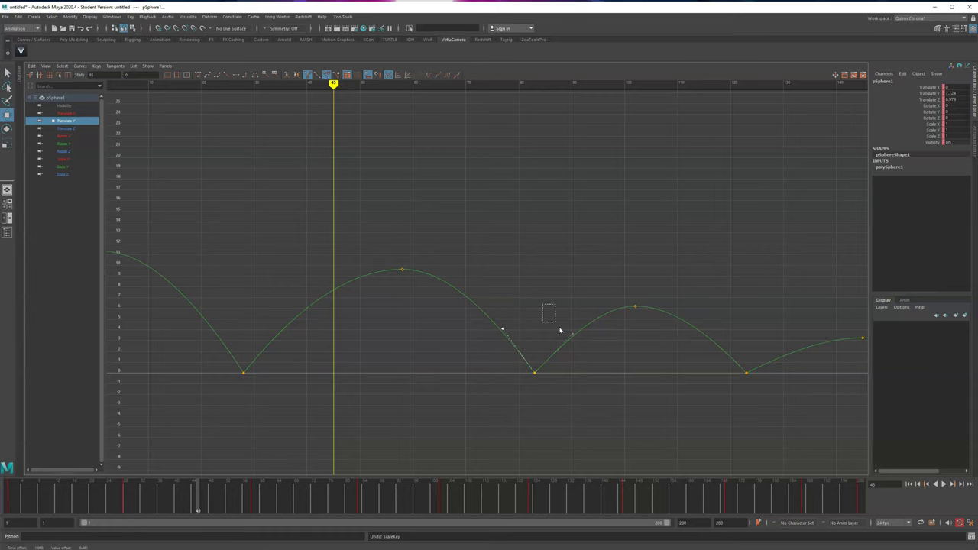
{"action": "middle_click_drag", "start_coordinate": [715, 321], "coordinate": [409, 304], "text": "alt"}
{"action": "left_click", "coordinate": [425, 307]}
Step: Restore the four-panel layout, deselect the sphere, and play the full series of decaying bounces
{"action": "key", "text": "space"}
{"action": "key", "text": "q"}
{"action": "left_click", "coordinate": [490, 209]}
{"action": "key", "text": "alt+v"}
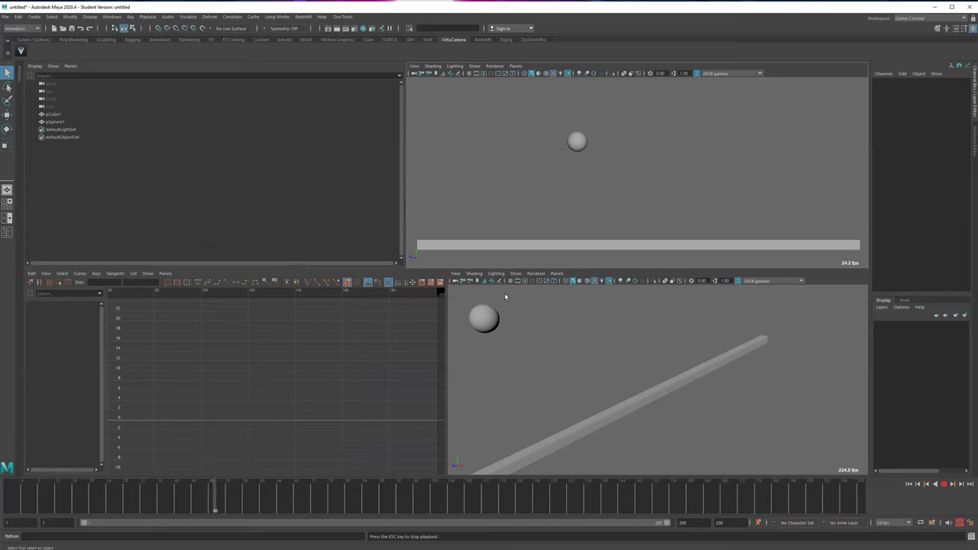
{"action": "key", "text": "Escape"}
Step: Show the sphere's Translate Z curve and play the animation from the start in the reframed side view
{"action": "left_click", "coordinate": [589, 133]}
{"action": "left_click", "coordinate": [60, 336]}
{"action": "key", "text": "f"}
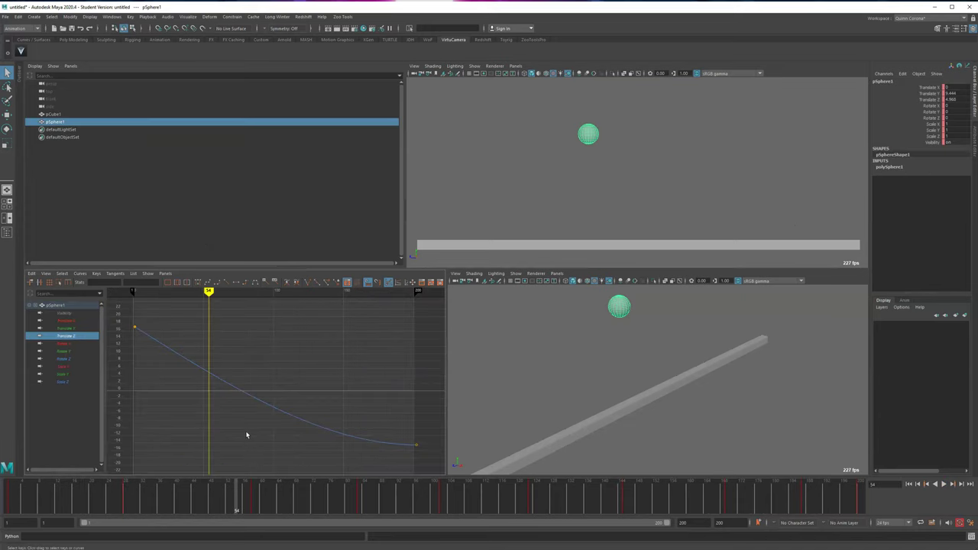
{"action": "middle_click_drag", "start_coordinate": [582, 149], "coordinate": [512, 161], "text": "alt"}
{"action": "right_click_drag", "start_coordinate": [512, 161], "coordinate": [474, 142], "text": "alt"}
{"action": "middle_click_drag", "start_coordinate": [507, 142], "coordinate": [543, 145], "text": "alt"}
{"action": "right_click_drag", "start_coordinate": [543, 145], "coordinate": [534, 145], "text": "alt"}
{"action": "left_click", "coordinate": [10, 501]}
{"action": "key", "text": "alt+v"}
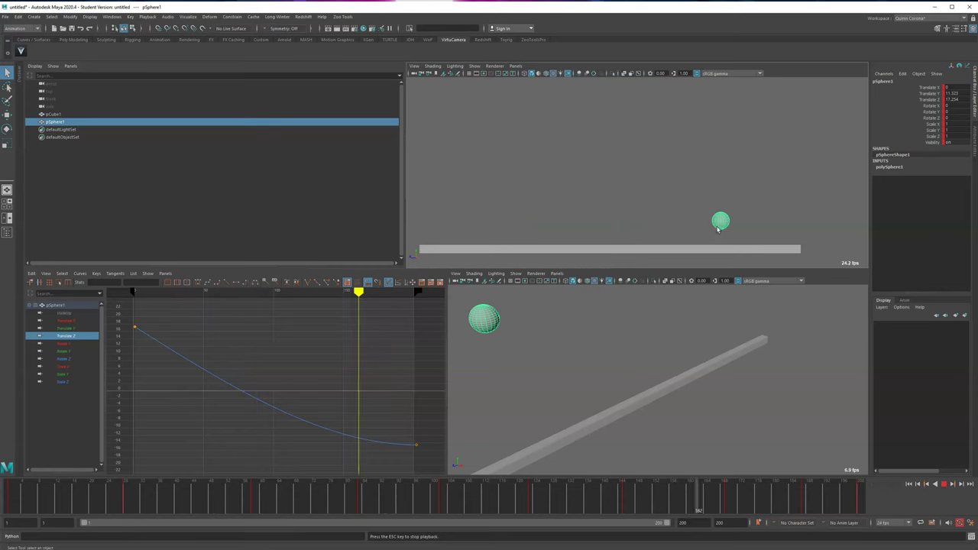
{"action": "key", "text": "Escape"}
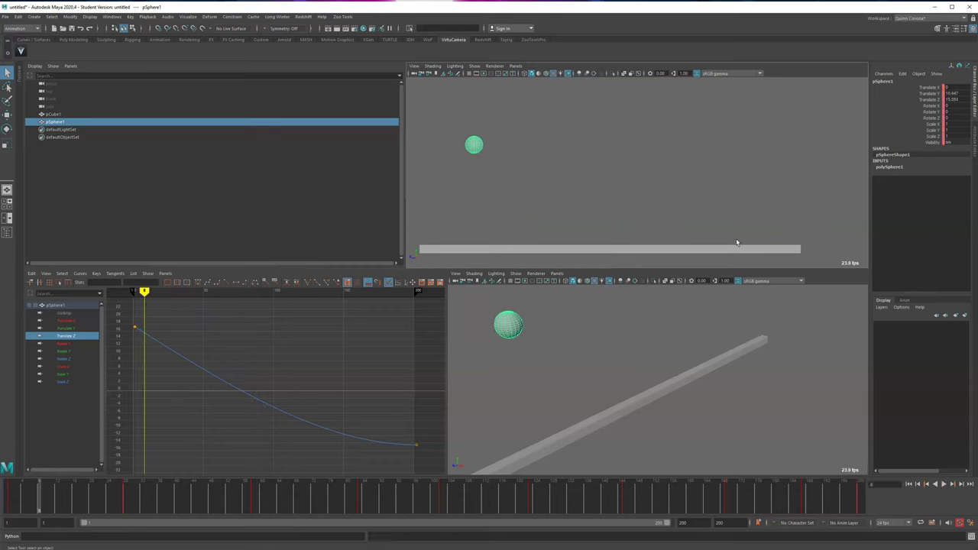
Step: Extend the animation end time and the playback range to frame 300
{"action": "left_click_drag", "start_coordinate": [731, 523], "coordinate": [671, 519]}
{"action": "key", "text": "Return"}
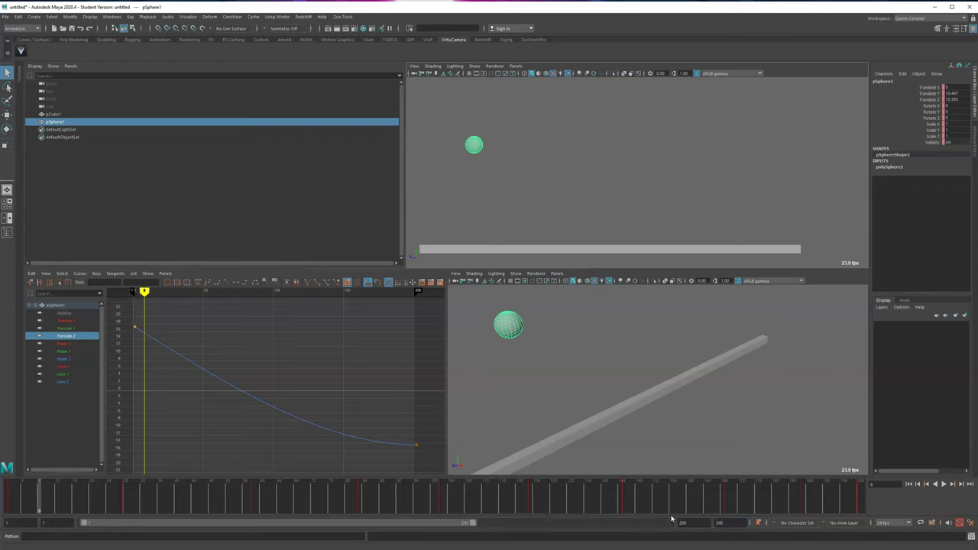
{"action": "left_click_drag", "start_coordinate": [473, 524], "coordinate": [667, 523]}
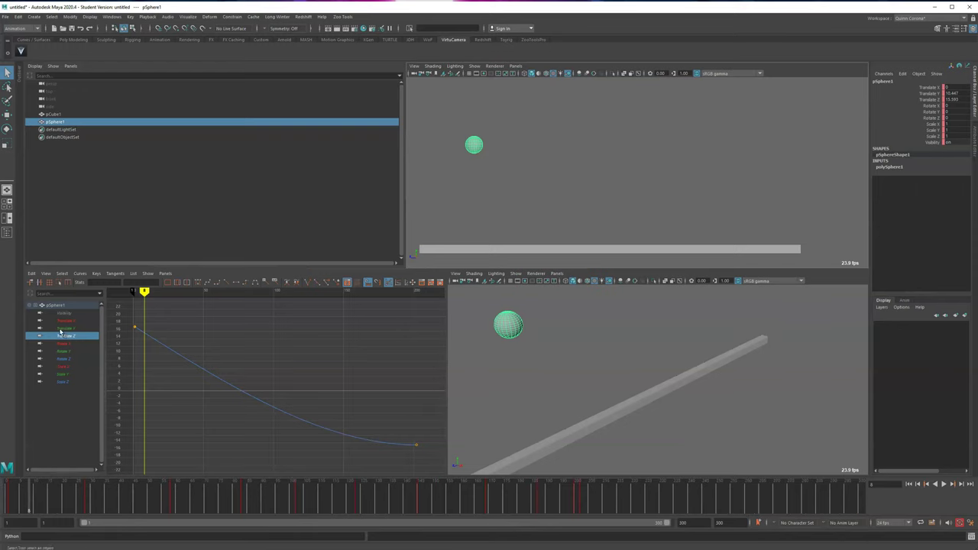
Step: Isolate the Translate Y curve and add floor-level keys after frame 200, with the last one at frame 294
{"action": "left_click_drag", "start_coordinate": [60, 333], "coordinate": [68, 320]}
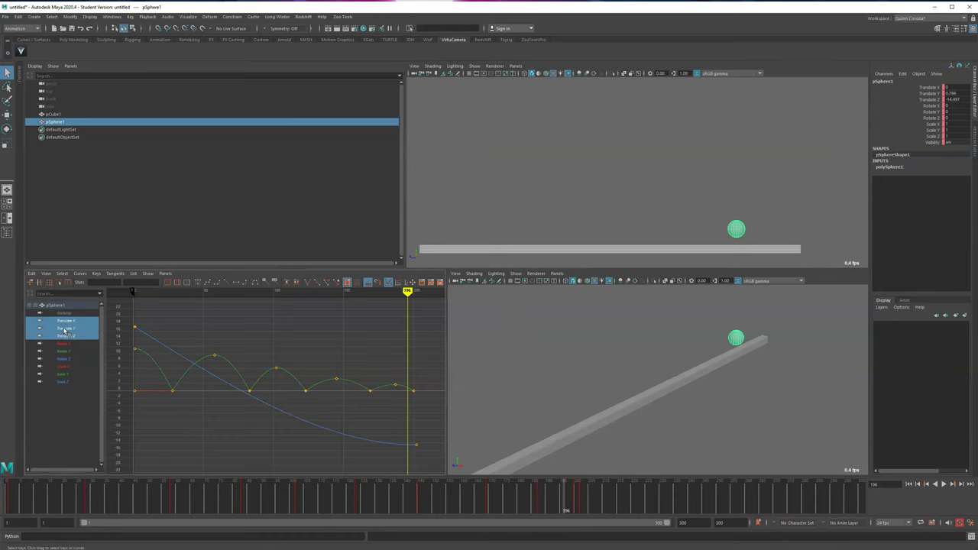
{"action": "left_click", "coordinate": [65, 328]}
{"action": "key", "text": "space"}
{"action": "middle_click_drag", "start_coordinate": [648, 387], "coordinate": [285, 384], "text": "alt"}
{"action": "middle_click_drag", "start_coordinate": [497, 413], "coordinate": [559, 439], "text": "alt"}
{"action": "scroll", "coordinate": [542, 435], "scroll_direction": "down", "scroll_amount": 5}
{"action": "left_click_drag", "start_coordinate": [565, 506], "coordinate": [775, 503]}
{"action": "key", "text": "s"}
{"action": "left_click", "coordinate": [812, 503]}
{"action": "key", "text": "s"}
{"action": "left_click", "coordinate": [843, 504]}
{"action": "key", "text": "s"}
{"action": "key", "text": "f"}
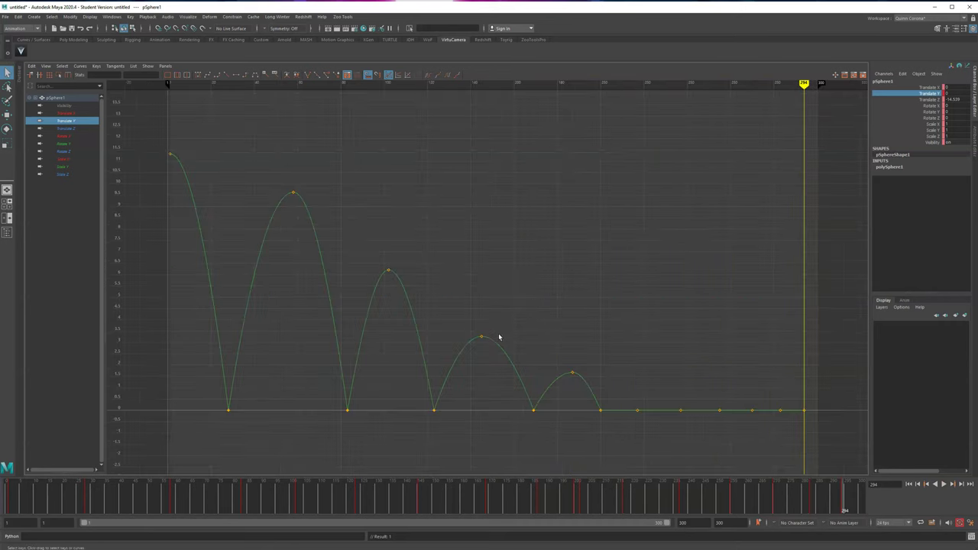
Step: Raise two of the new Translate Y keys into bounce peaks of about 0.95 at frame 217 and 0.45 at frame 255
{"action": "left_click_drag", "start_coordinate": [605, 438], "coordinate": [834, 365]}
{"action": "key", "text": "f"}
{"action": "scroll", "coordinate": [543, 385], "scroll_direction": "down", "scroll_amount": 6}
{"action": "middle_click_drag", "start_coordinate": [528, 324], "coordinate": [542, 391], "text": "alt"}
{"action": "left_click", "coordinate": [461, 346]}
{"action": "key", "text": "w"}
{"action": "middle_click_drag", "start_coordinate": [461, 346], "coordinate": [477, 253]}
{"action": "middle_click_drag", "start_coordinate": [534, 308], "coordinate": [524, 270]}
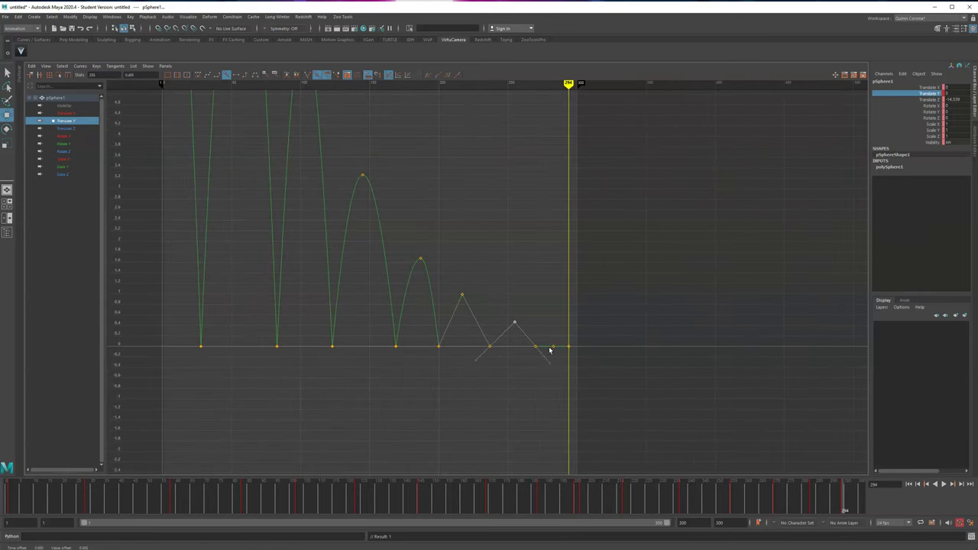
Step: Raise the last bounce's peak to about 0.18, flatten the new peaks' tangents, and break the tangents at the floor contacts
{"action": "left_click_drag", "start_coordinate": [575, 345], "coordinate": [444, 236]}
{"action": "left_click", "coordinate": [238, 74]}
{"action": "left_click_drag", "start_coordinate": [571, 346], "coordinate": [588, 342]}
{"action": "left_click", "coordinate": [307, 75]}
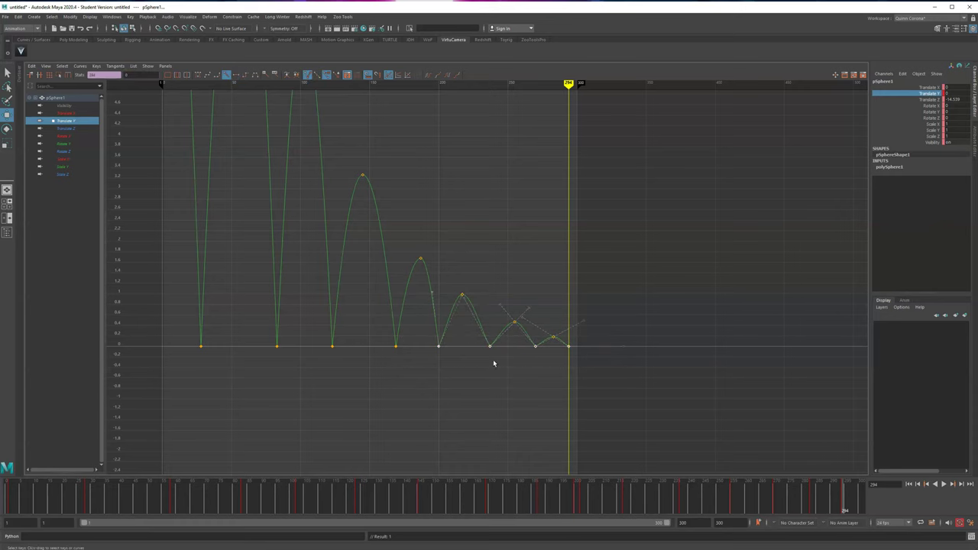
Step: Adjust the broken tangents at the new floor contacts to round the small bounces on the Translate Y curve
{"action": "middle_click_drag", "start_coordinate": [470, 293], "coordinate": [460, 286]}
{"action": "key", "text": "f"}
{"action": "right_click_drag", "start_coordinate": [502, 369], "coordinate": [480, 402], "text": "alt"}
{"action": "middle_click_drag", "start_coordinate": [469, 401], "coordinate": [397, 394], "text": "alt"}
{"action": "left_click", "coordinate": [412, 279]}
{"action": "middle_click_drag", "start_coordinate": [454, 254], "coordinate": [573, 246]}
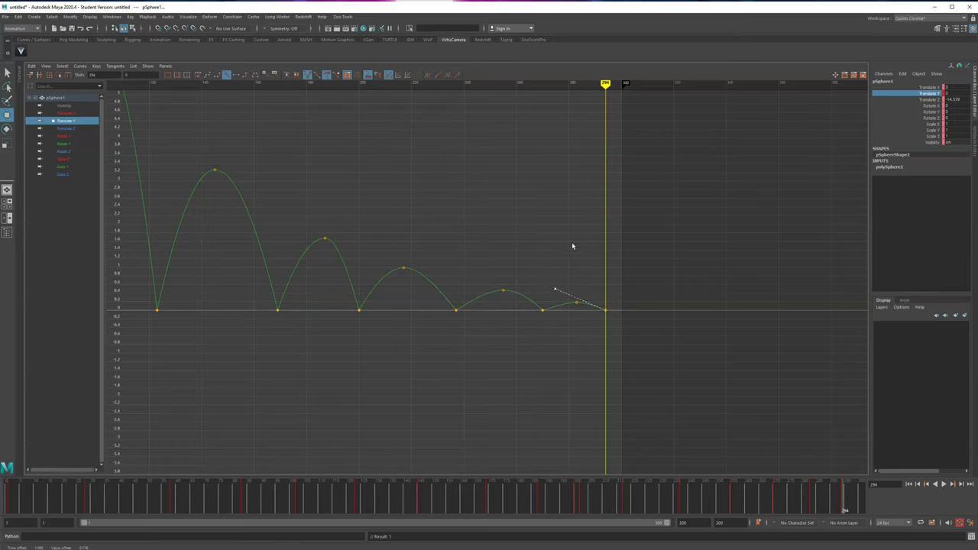
{"action": "left_click_drag", "start_coordinate": [270, 301], "coordinate": [428, 228]}
{"action": "middle_click_drag", "start_coordinate": [386, 283], "coordinate": [513, 315], "text": "alt"}
{"action": "key", "text": "q"}
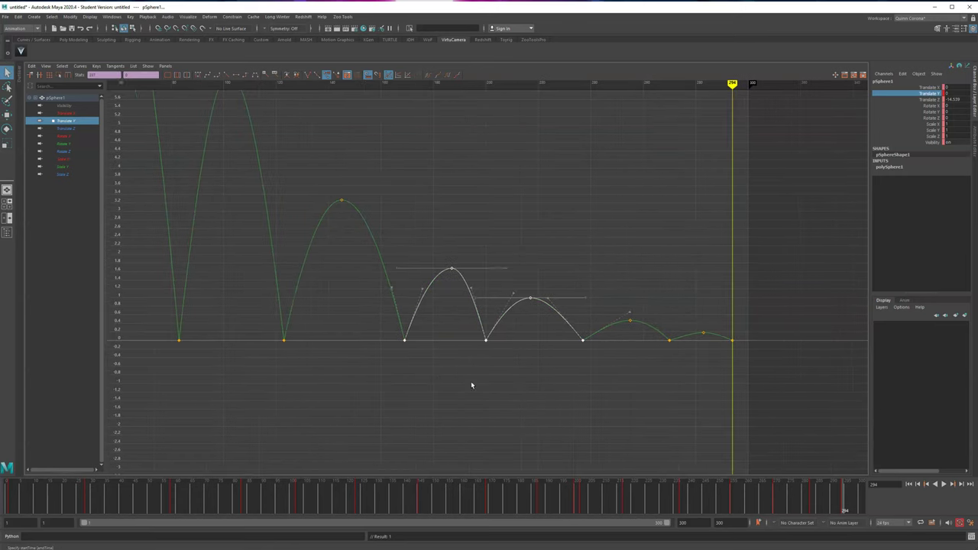
{"action": "left_click", "coordinate": [471, 385]}
Step: Step through the frames from 170 onward and scrub to frame 212 to check the timing of the smaller bounces
{"action": "left_click", "coordinate": [529, 500]}
{"action": "left_click_drag", "start_coordinate": [530, 499], "coordinate": [489, 500]}
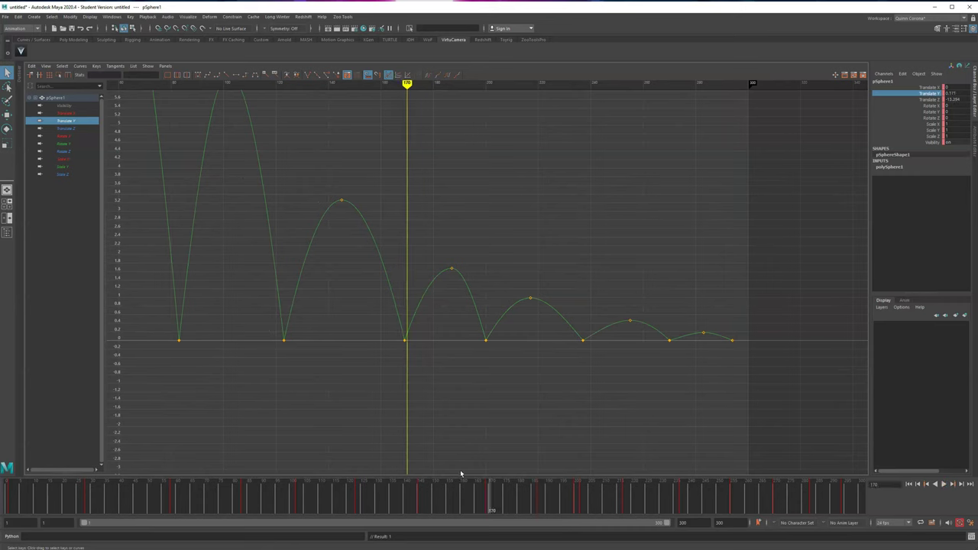
{"action": "key", "text": "alt+period"}
{"action": "key", "text": "alt+period"}
{"action": "key", "text": "alt+period"}
{"action": "key", "text": "alt+period"}
{"action": "key", "text": "alt+period"}
{"action": "key", "text": "alt+period"}
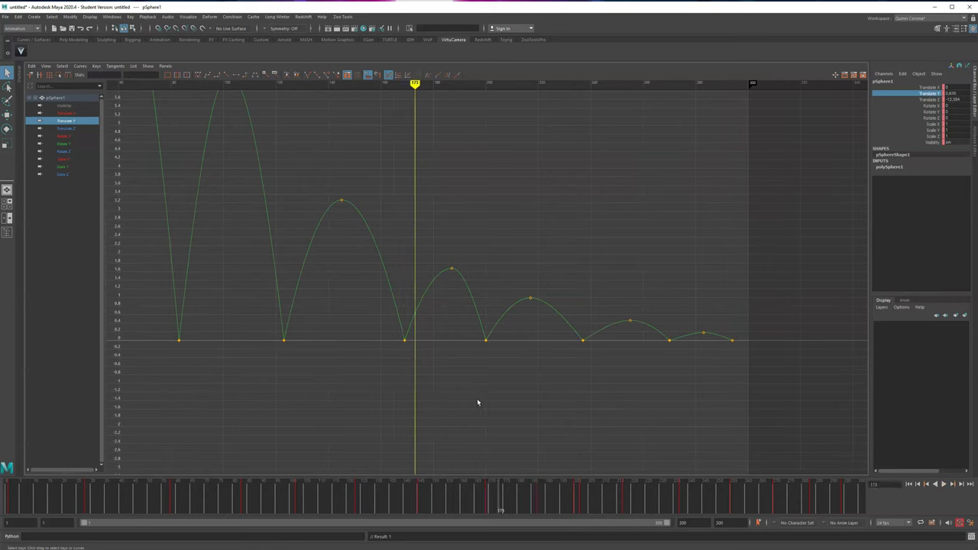
{"action": "key", "text": "alt+period"}
{"action": "key", "text": "alt+period"}
{"action": "left_click_drag", "start_coordinate": [495, 504], "coordinate": [612, 513]}
Step: Retime the last three bounces on Translate Y, placing their floor contacts at about frames 203, 238, 269 and 292
{"action": "key", "text": "a"}
{"action": "scroll", "coordinate": [479, 417], "scroll_direction": "up", "scroll_amount": 5}
{"action": "left_click_drag", "start_coordinate": [513, 381], "coordinate": [717, 305]}
{"action": "key", "text": "w"}
{"action": "key", "text": "ctrl+z"}
{"action": "mouse_move", "coordinate": [648, 268]}
{"action": "middle_mouse_down"}
{"action": "mouse_move", "coordinate": [663, 270]}
{"action": "mouse_move", "coordinate": [653, 272]}
{"action": "middle_mouse_up"}
{"action": "left_click_drag", "start_coordinate": [580, 380], "coordinate": [759, 283]}
{"action": "middle_click_drag", "start_coordinate": [713, 274], "coordinate": [703, 279]}
{"action": "left_click_drag", "start_coordinate": [616, 372], "coordinate": [753, 287]}
{"action": "middle_click_drag", "start_coordinate": [716, 282], "coordinate": [712, 284]}
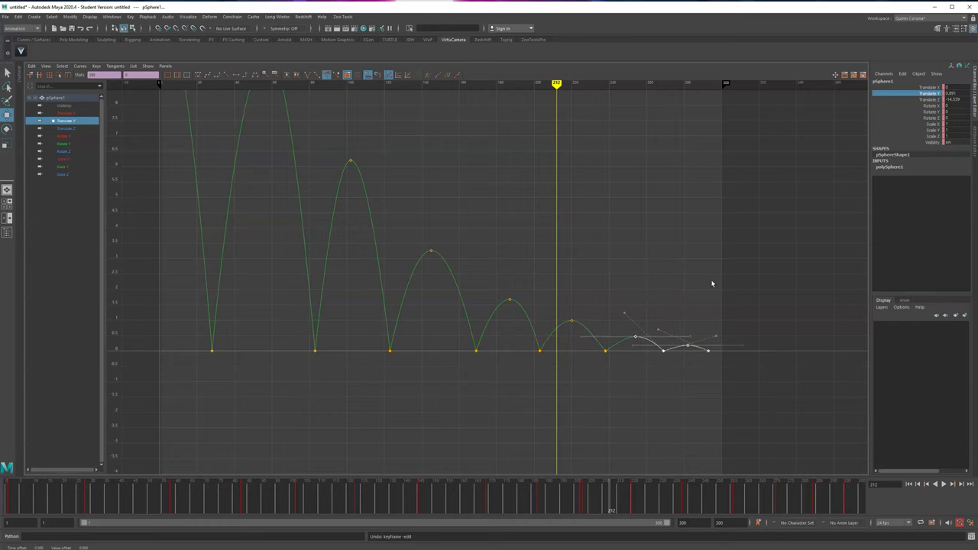
{"action": "left_click", "coordinate": [302, 284]}
Step: Shift the Translate Y keys from the second rebound onward later, ending at about frame 299, and play the result
{"action": "right_click_drag", "start_coordinate": [301, 284], "coordinate": [448, 278], "text": "alt"}
{"action": "key", "text": "a"}
{"action": "middle_click_drag", "start_coordinate": [502, 388], "coordinate": [433, 379], "text": "alt"}
{"action": "left_click_drag", "start_coordinate": [381, 372], "coordinate": [854, 203]}
{"action": "left_click_drag", "start_coordinate": [834, 313], "coordinate": [482, 207]}
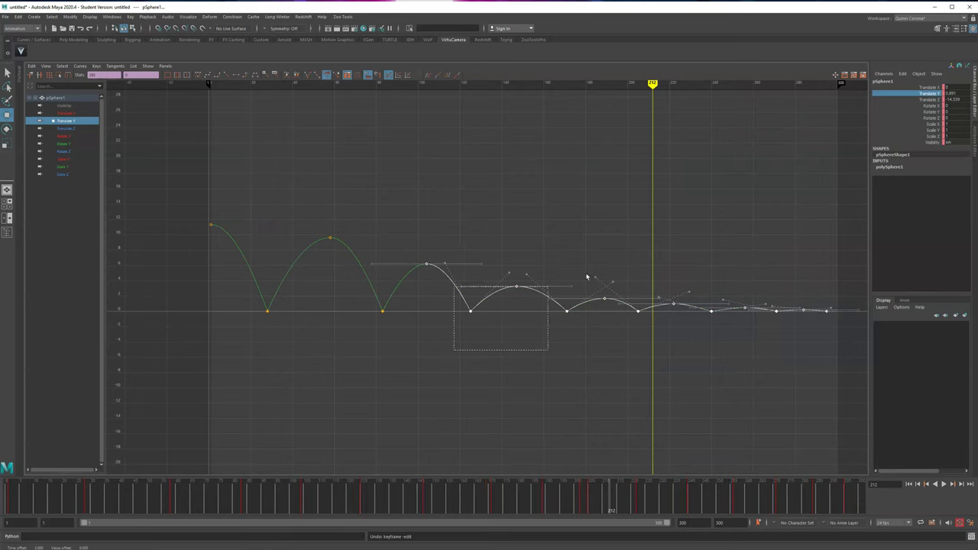
{"action": "left_click", "coordinate": [680, 230]}
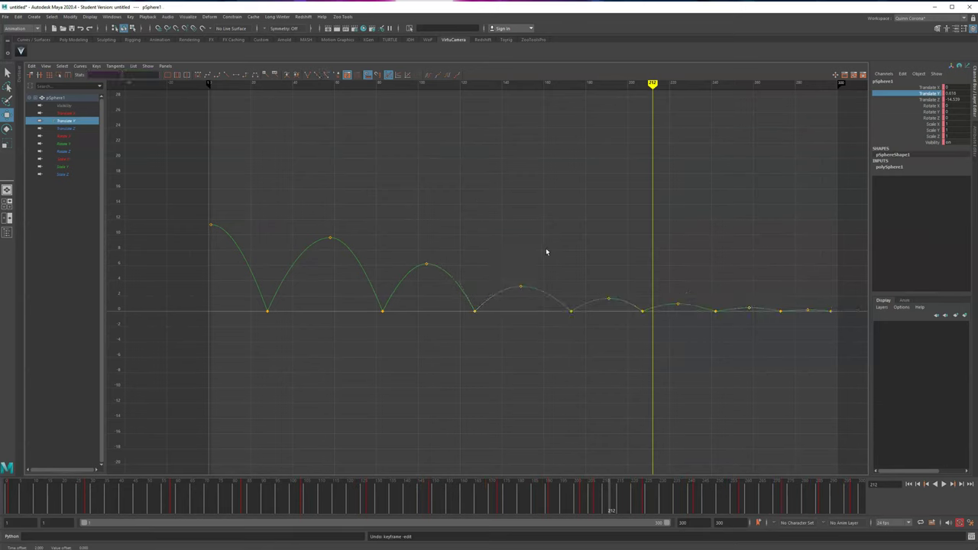
{"action": "mouse_move", "coordinate": [395, 353]}
{"action": "left_mouse_down"}
{"action": "mouse_move", "coordinate": [788, 184]}
{"action": "mouse_move", "coordinate": [739, 204]}
{"action": "left_mouse_up"}
{"action": "middle_click_drag", "start_coordinate": [744, 209], "coordinate": [748, 217], "text": "shift"}
{"action": "left_click", "coordinate": [503, 388]}
{"action": "middle_click_drag", "start_coordinate": [575, 407], "coordinate": [577, 402], "text": "alt"}
{"action": "scroll", "coordinate": [600, 399], "scroll_direction": "down", "scroll_amount": 3}
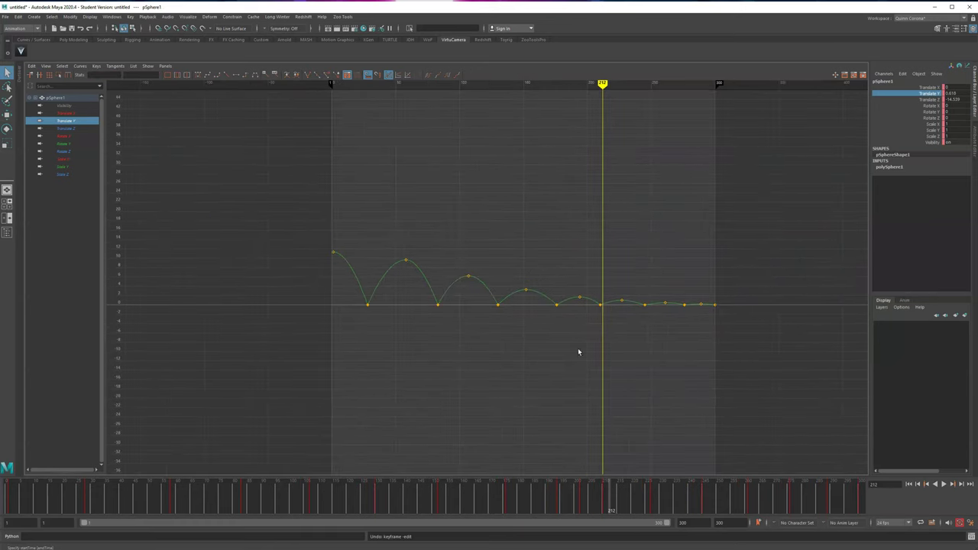
{"action": "key", "text": "alt+v"}
Step: Move the final Translate Z key to frame 300
{"action": "left_click", "coordinate": [64, 129]}
{"action": "key", "text": "f"}
{"action": "scroll", "coordinate": [579, 356], "scroll_direction": "down", "scroll_amount": 5}
{"action": "key", "text": "r"}
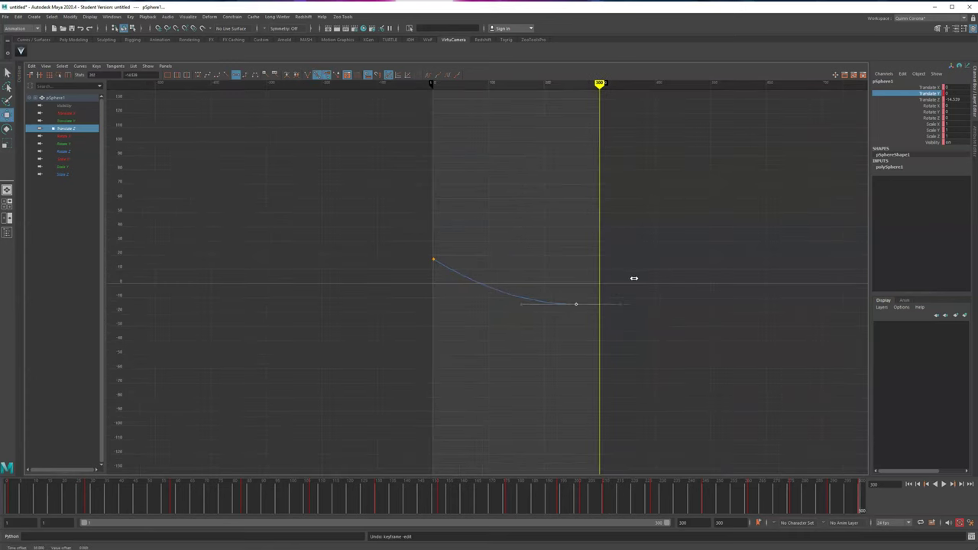
Step: Add a Translate Z key at frame 157 and lower it to about -12.45
{"action": "left_click_drag", "start_coordinate": [535, 497], "coordinate": [454, 498]}
{"action": "left_click", "coordinate": [895, 107]}
{"action": "left_click", "coordinate": [889, 95]}
{"action": "left_click", "coordinate": [897, 98]}
{"action": "key", "text": "s"}
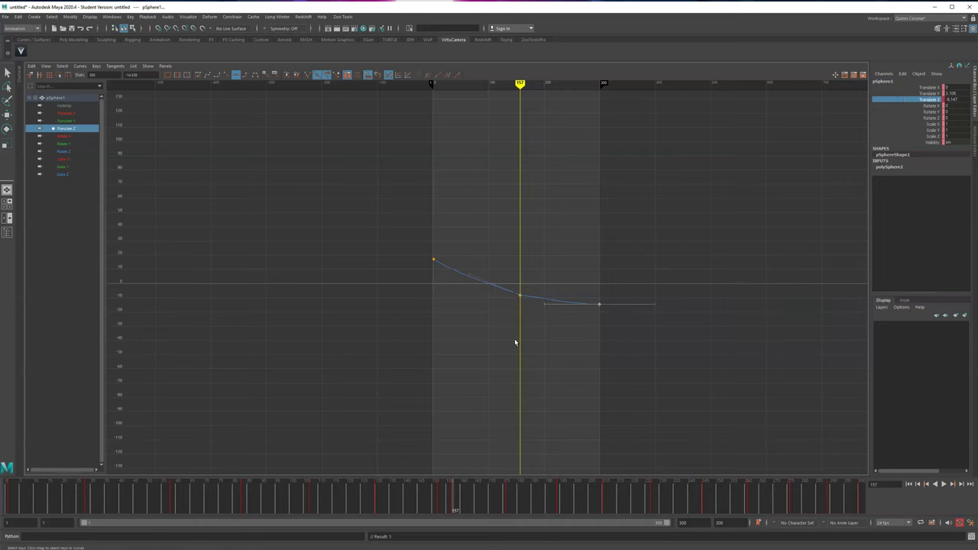
{"action": "middle_click_drag", "start_coordinate": [542, 237], "coordinate": [555, 246]}
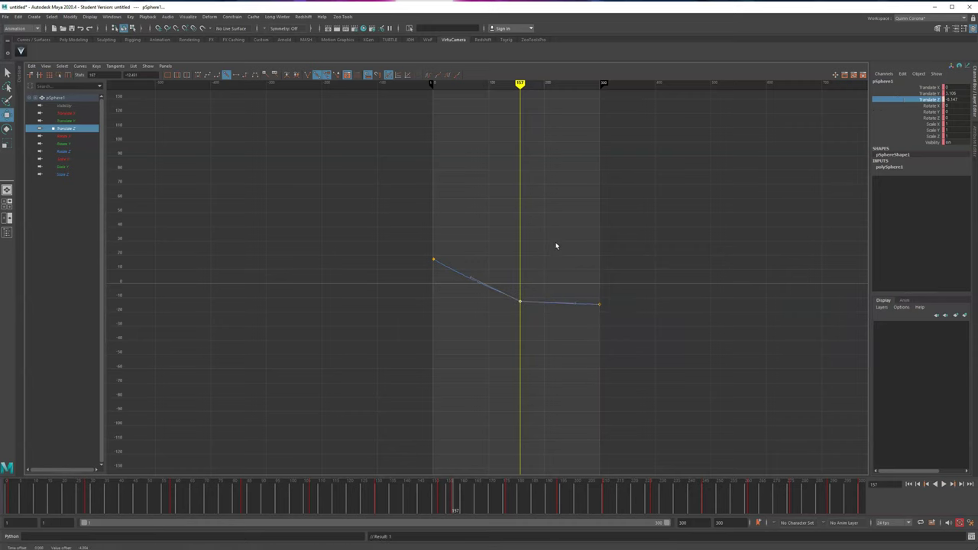
Step: Give the Translate Z key at frame 157 spline tangents and raise it to about -9.2 for a smooth slowdown
{"action": "left_click", "coordinate": [205, 77]}
{"action": "key", "text": "a"}
{"action": "scroll", "coordinate": [532, 389], "scroll_direction": "down", "scroll_amount": 7}
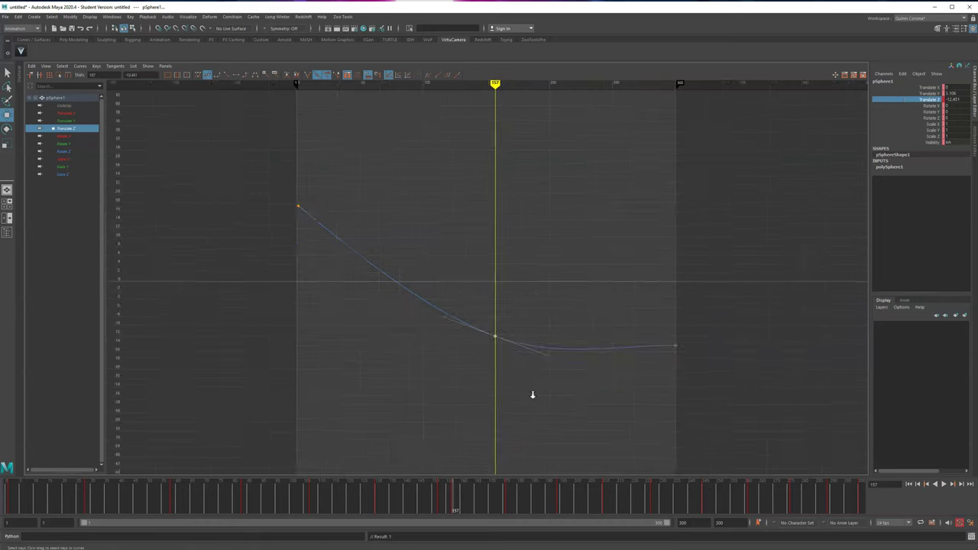
{"action": "middle_click_drag", "start_coordinate": [485, 271], "coordinate": [460, 280]}
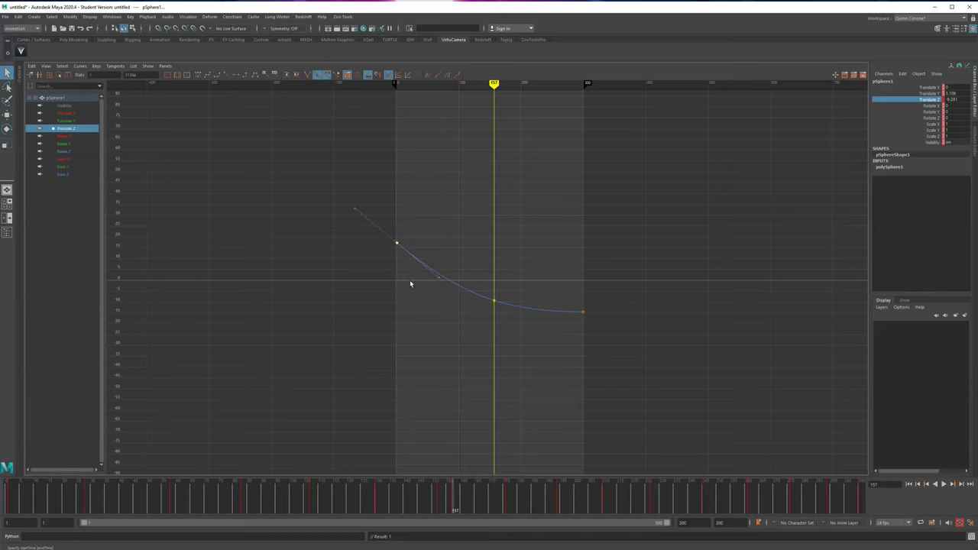
Step: Deselect the sphere, play the animation from the start in the maximized side view, and scrub to frame 264
{"action": "key", "text": "space"}
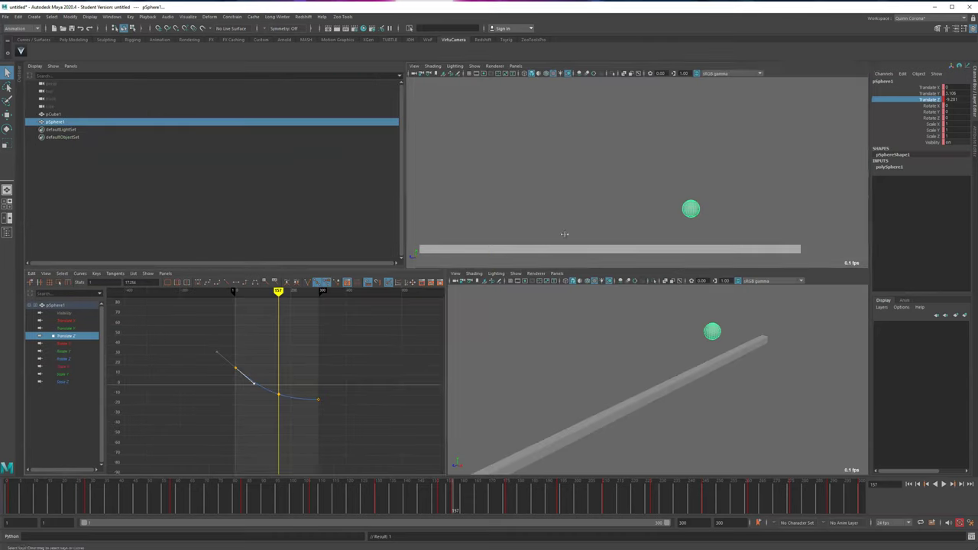
{"action": "left_click", "coordinate": [521, 215]}
{"action": "key", "text": "space"}
{"action": "left_click", "coordinate": [21, 493]}
{"action": "key", "text": "alt+v"}
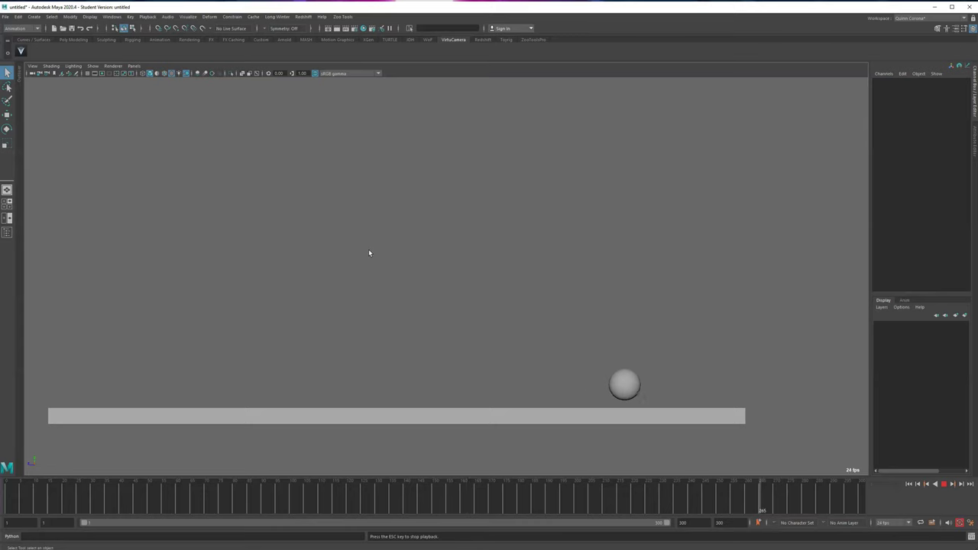
{"action": "key", "text": "Escape"}
{"action": "left_click_drag", "start_coordinate": [717, 505], "coordinate": [759, 488]}
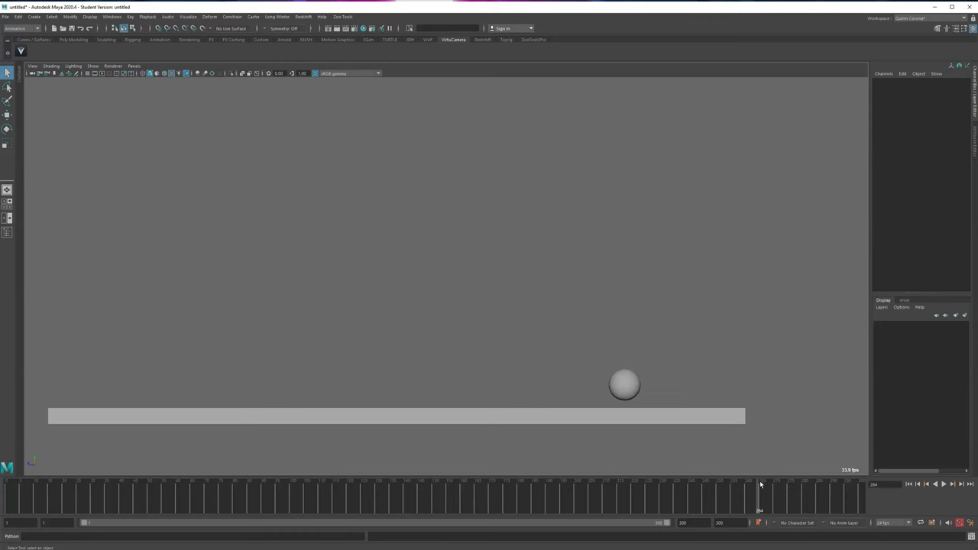
Step: Select the sphere, open its Translate Y curve, and move the final landing key earlier
{"action": "key", "text": "space"}
{"action": "left_click", "coordinate": [734, 244]}
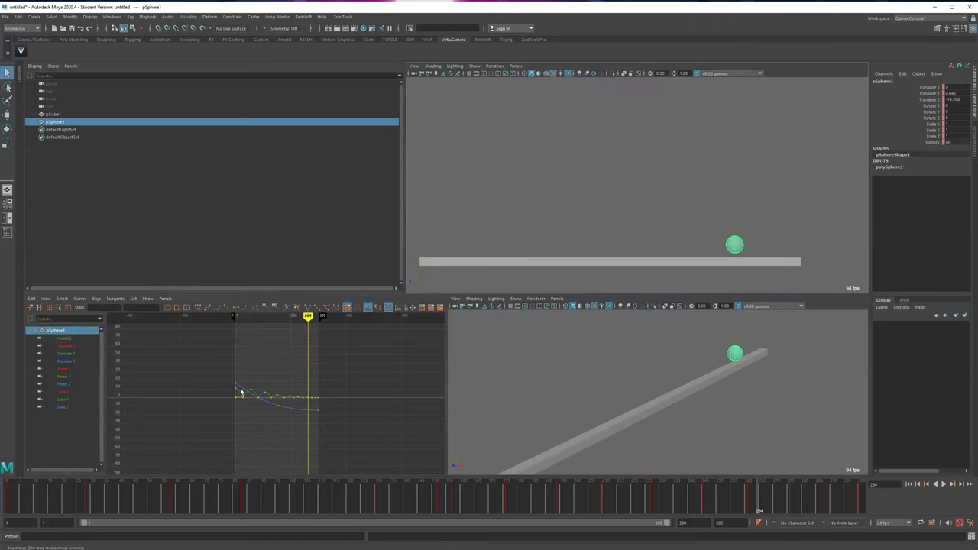
{"action": "left_click", "coordinate": [72, 356]}
{"action": "key", "text": "space"}
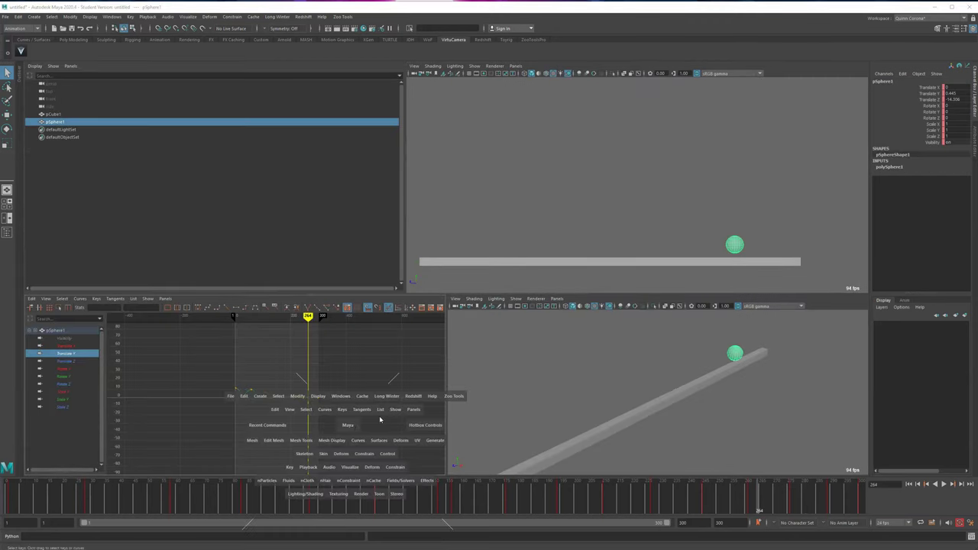
{"action": "key", "text": "f"}
{"action": "middle_click_drag", "start_coordinate": [376, 288], "coordinate": [382, 300], "text": "alt"}
{"action": "scroll", "coordinate": [405, 310], "scroll_direction": "up", "scroll_amount": 7}
{"action": "middle_click_drag", "start_coordinate": [423, 323], "coordinate": [443, 269], "text": "alt"}
{"action": "left_click_drag", "start_coordinate": [536, 445], "coordinate": [716, 289]}
{"action": "middle_click_drag", "start_coordinate": [651, 330], "coordinate": [612, 323]}
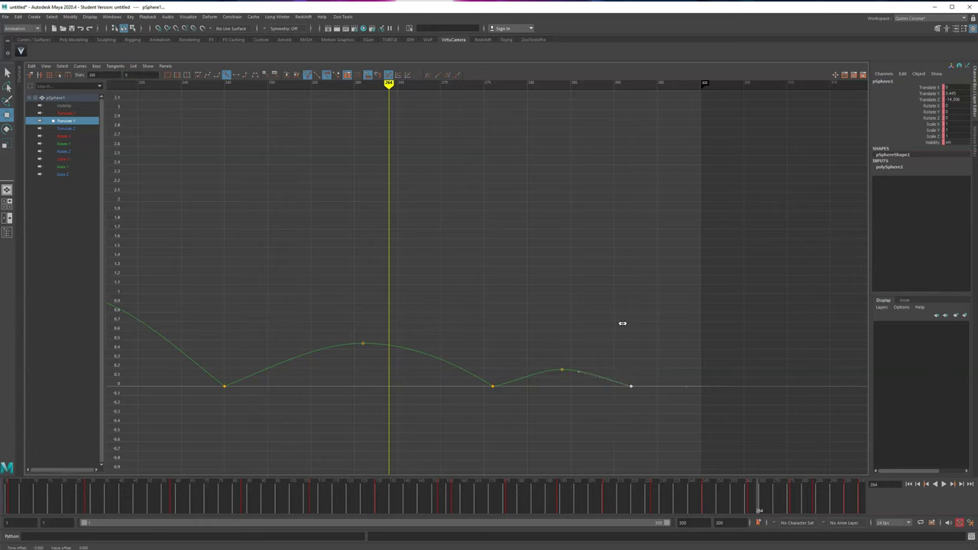
Step: Shift the peaks and landings of the last two bounces earlier, ending at about frame 285
{"action": "left_click_drag", "start_coordinate": [325, 436], "coordinate": [650, 240]}
{"action": "middle_click_drag", "start_coordinate": [650, 240], "coordinate": [546, 321]}
{"action": "left_click_drag", "start_coordinate": [639, 294], "coordinate": [639, 294]}
{"action": "middle_click_drag", "start_coordinate": [599, 302], "coordinate": [572, 309]}
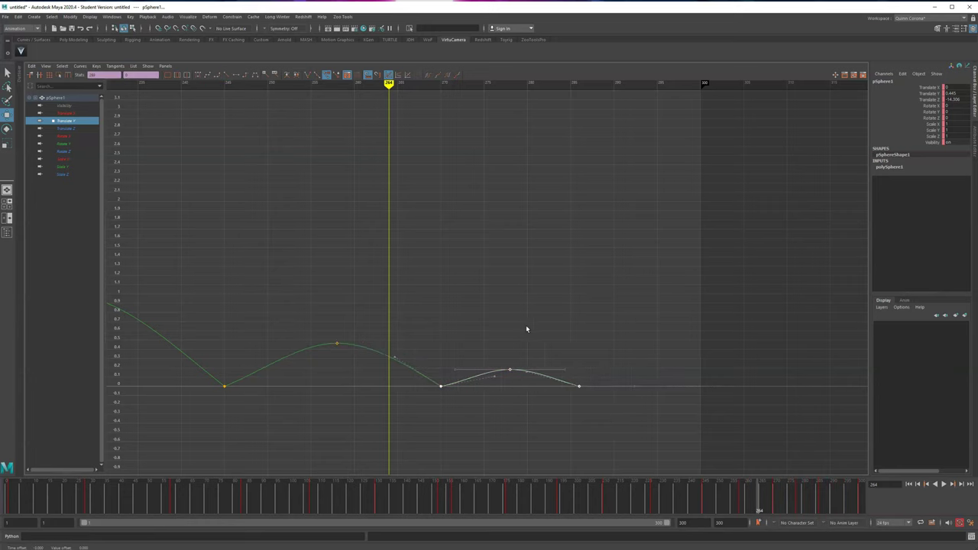
{"action": "middle_click_drag", "start_coordinate": [476, 377], "coordinate": [648, 338], "text": "alt"}
{"action": "left_click_drag", "start_coordinate": [756, 250], "coordinate": [755, 251]}
{"action": "middle_click_drag", "start_coordinate": [755, 251], "coordinate": [688, 253]}
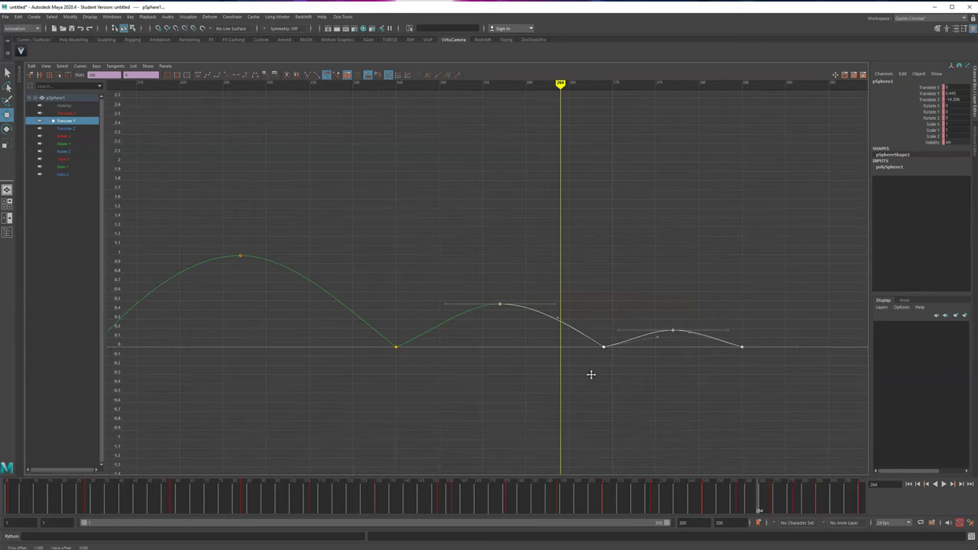
Step: Tighten the spacing of the last bounces on Translate Y further, placing the final landing at frame 278
{"action": "right_click_drag", "start_coordinate": [591, 374], "coordinate": [561, 375], "text": "alt"}
{"action": "middle_click_drag", "start_coordinate": [561, 375], "coordinate": [567, 376], "text": "alt"}
{"action": "middle_click_drag", "start_coordinate": [642, 208], "coordinate": [464, 335]}
{"action": "left_click_drag", "start_coordinate": [578, 276], "coordinate": [591, 268]}
{"action": "middle_click_drag", "start_coordinate": [586, 249], "coordinate": [580, 247], "text": "shift"}
{"action": "middle_click_drag", "start_coordinate": [539, 281], "coordinate": [565, 280], "text": "alt"}
{"action": "right_click_drag", "start_coordinate": [565, 279], "coordinate": [600, 292], "text": "alt"}
{"action": "left_click_drag", "start_coordinate": [494, 347], "coordinate": [517, 260]}
{"action": "key", "text": "ctrl+z"}
{"action": "left_click_drag", "start_coordinate": [491, 308], "coordinate": [515, 255]}
{"action": "middle_click_drag", "start_coordinate": [515, 255], "coordinate": [511, 248]}
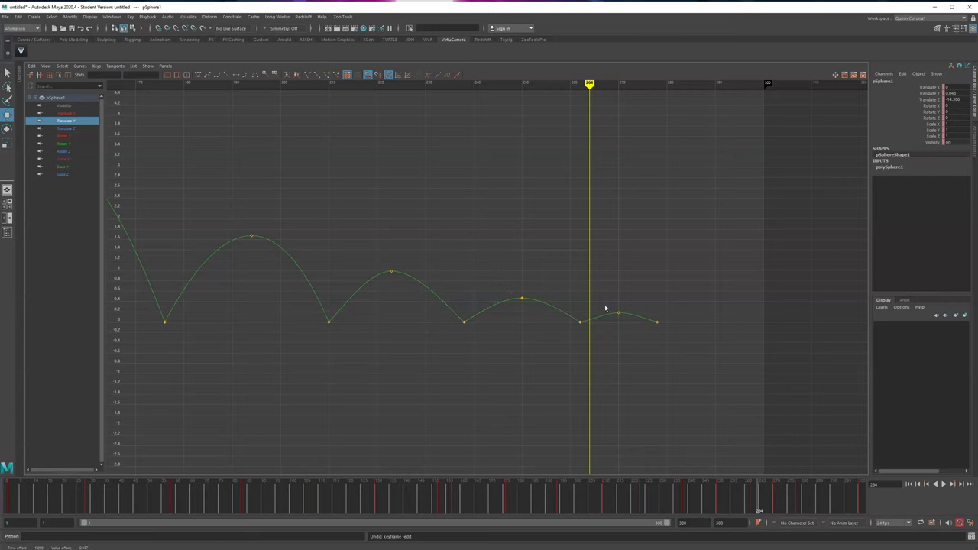
Step: Steepen the tangents at the floor contacts near frames 238, 262 and 278 to round the last bounces
{"action": "left_click", "coordinate": [580, 322]}
{"action": "key", "text": "f"}
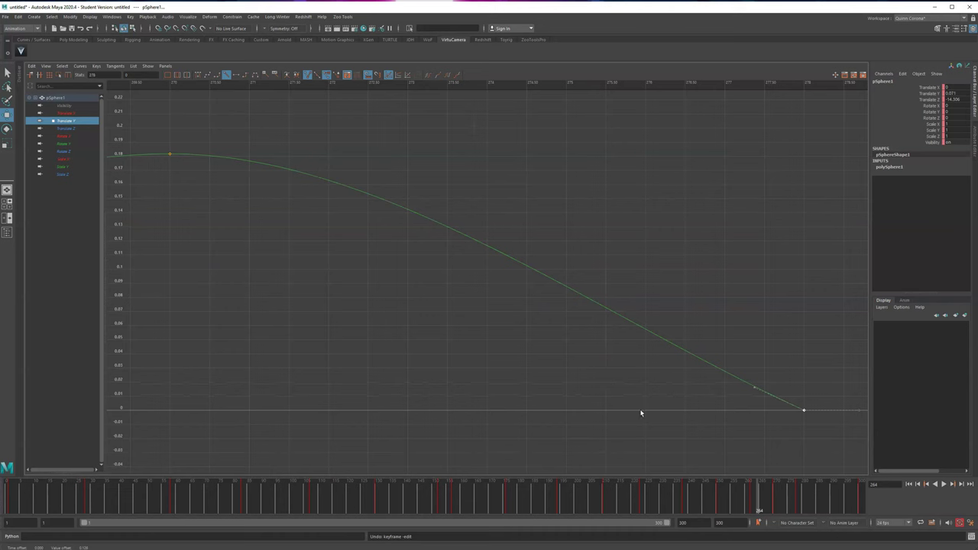
{"action": "scroll", "coordinate": [367, 310], "scroll_direction": "down", "scroll_amount": 3}
{"action": "scroll", "coordinate": [458, 359], "scroll_direction": "down", "scroll_amount": 2}
{"action": "scroll", "coordinate": [603, 358], "scroll_direction": "down", "scroll_amount": 2}
{"action": "scroll", "coordinate": [602, 357], "scroll_direction": "up", "scroll_amount": 2}
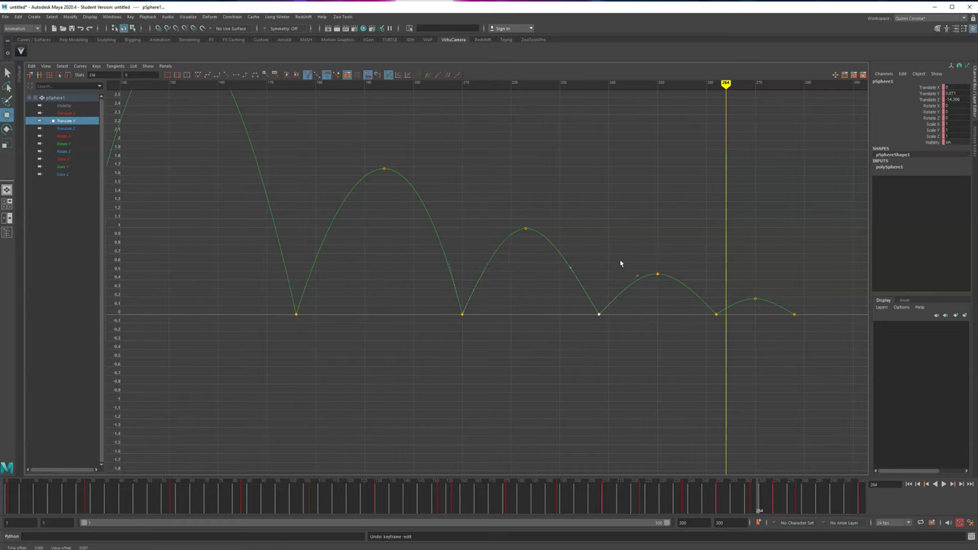
Step: Check the tangents at the Translate Y floor contact at frame 130 and restore the four-panel layout
{"action": "key", "text": "q"}
{"action": "middle_click_drag", "start_coordinate": [327, 227], "coordinate": [565, 321], "text": "alt"}
{"action": "right_click_drag", "start_coordinate": [566, 321], "coordinate": [463, 384], "text": "alt"}
{"action": "key", "text": "f"}
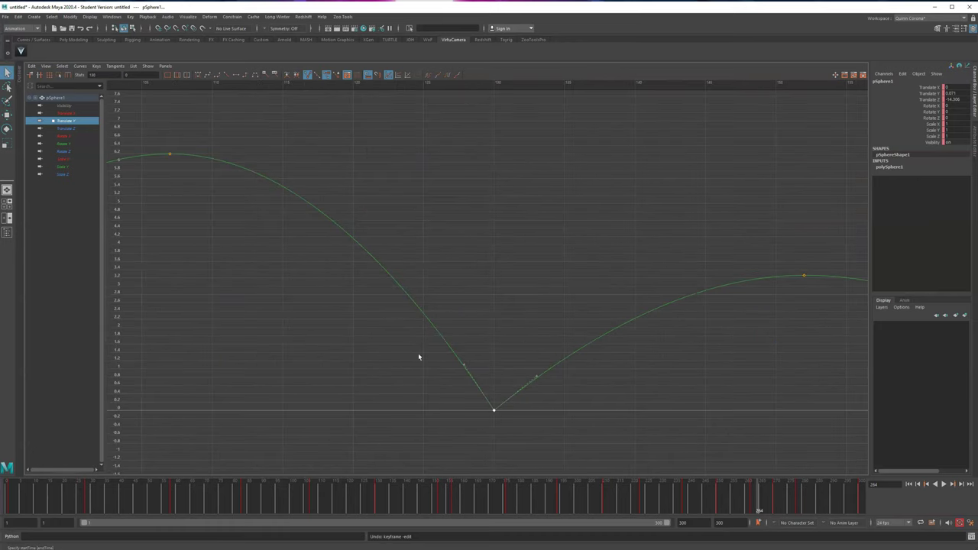
{"action": "key", "text": "space"}
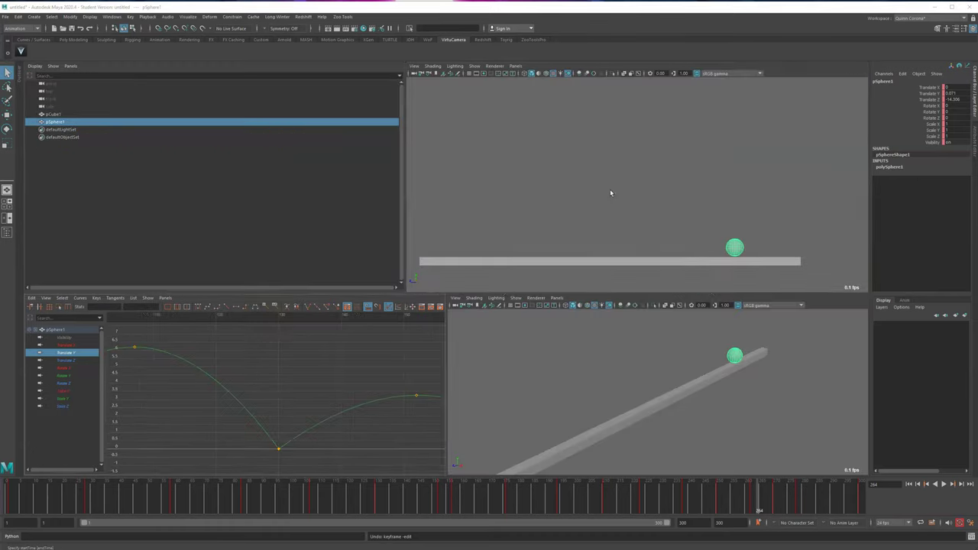
Step: Play the animation in the maximized side view and stop it near the last bounces
{"action": "key", "text": "space"}
{"action": "key", "text": "alt+shift+v"}
{"action": "key", "text": "alt+v"}
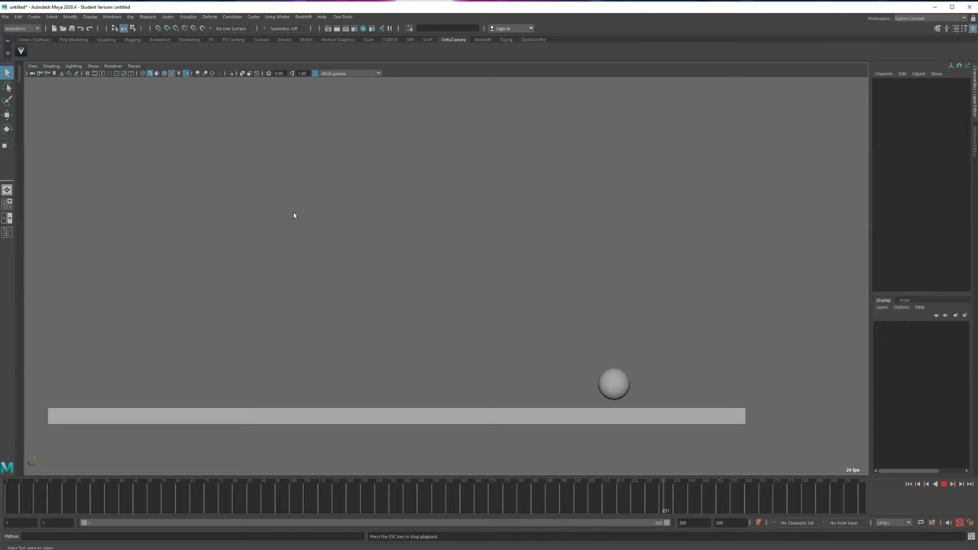
{"action": "key", "text": "Escape"}
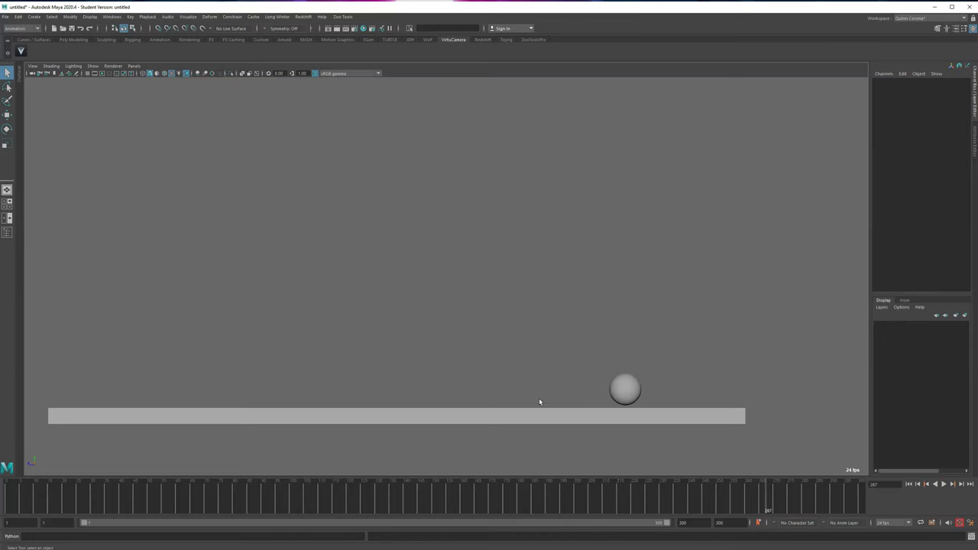
Step: Scale the sphere uniformly to 4.323 and cut the keys from its Scale and Visibility channels
{"action": "left_click", "coordinate": [623, 388]}
{"action": "key", "text": "r"}
{"action": "left_click_drag", "start_coordinate": [625, 390], "coordinate": [716, 399]}
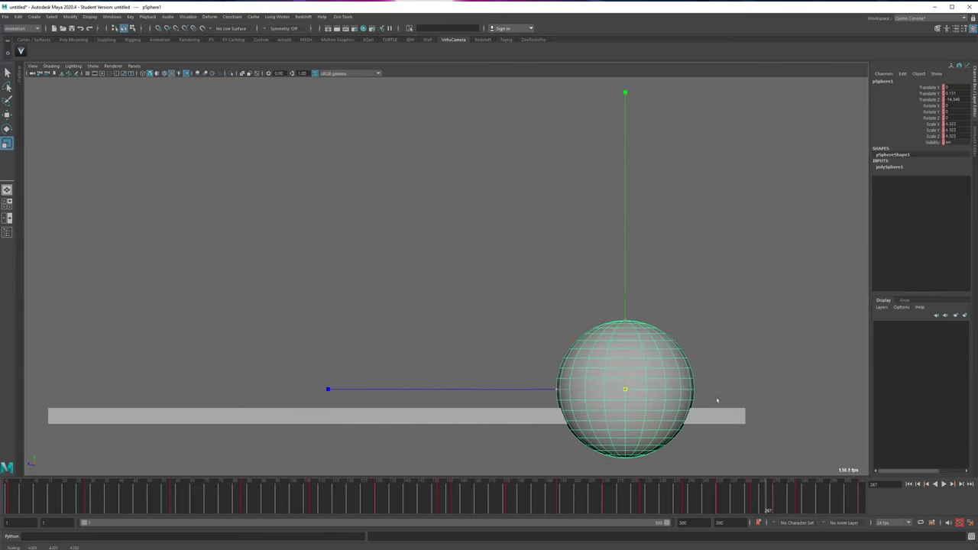
{"action": "left_click_drag", "start_coordinate": [931, 123], "coordinate": [926, 134]}
{"action": "right_click", "coordinate": [911, 130]}
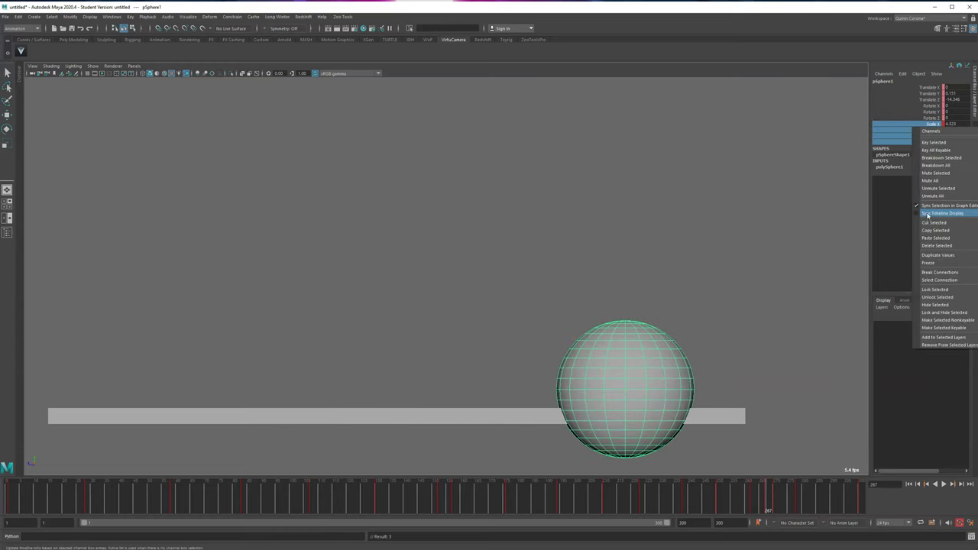
{"action": "left_click", "coordinate": [933, 222]}
Step: Lower the floor so that the enlarged sphere rests on its top surface at the end of the animation
{"action": "left_click", "coordinate": [488, 419]}
{"action": "key", "text": "w"}
{"action": "left_click_drag", "start_coordinate": [833, 501], "coordinate": [859, 505]}
{"action": "left_click_drag", "start_coordinate": [390, 344], "coordinate": [390, 394]}
{"action": "left_click", "coordinate": [180, 369]}
Step: Play the animation with the enlarged sphere and switch the viewport to scene lighting so the objects read as silhouettes
{"action": "middle_click_drag", "start_coordinate": [296, 343], "coordinate": [336, 314], "text": "alt"}
{"action": "right_click_drag", "start_coordinate": [336, 315], "coordinate": [211, 264], "text": "alt"}
{"action": "middle_click_drag", "start_coordinate": [212, 264], "coordinate": [200, 276], "text": "alt"}
{"action": "right_click_drag", "start_coordinate": [200, 277], "coordinate": [194, 320], "text": "alt"}
{"action": "left_click_drag", "start_coordinate": [66, 503], "coordinate": [81, 504]}
{"action": "key", "text": "alt+v"}
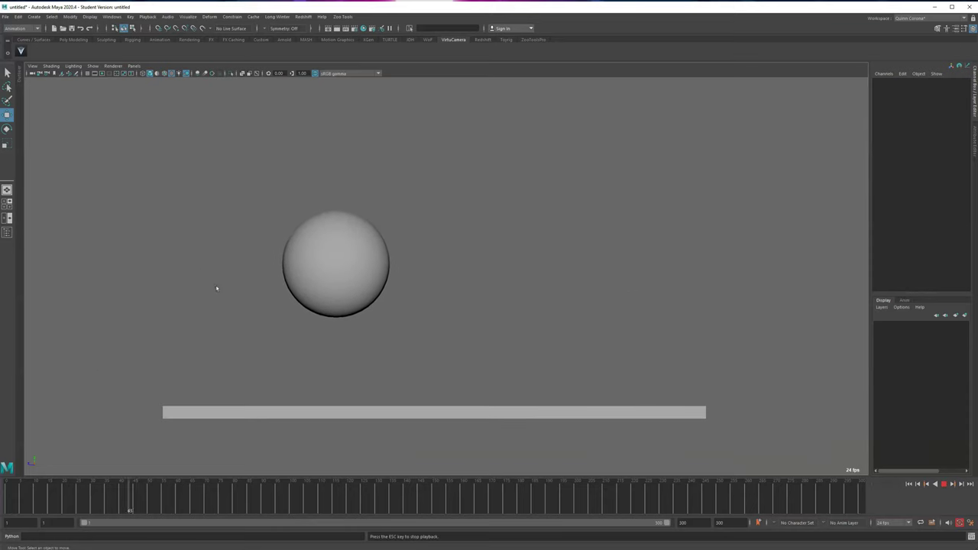
{"action": "key", "text": "7"}
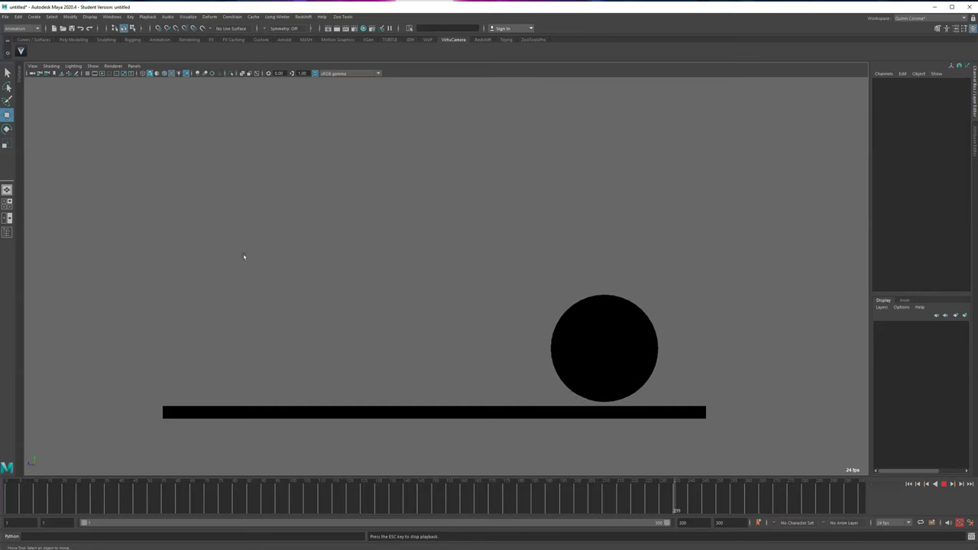
{"action": "key", "text": "Escape"}
Step: Scrub through the silhouetted bounces, return to frame 1 and replay the motion
{"action": "left_click_drag", "start_coordinate": [428, 495], "coordinate": [506, 492]}
{"action": "left_click", "coordinate": [557, 325]}
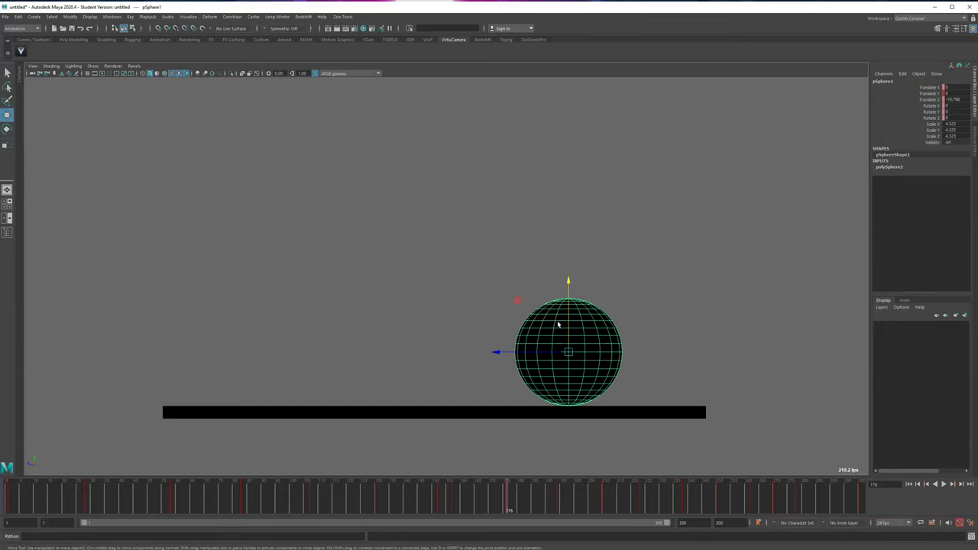
{"action": "left_click", "coordinate": [521, 398]}
{"action": "left_click_drag", "start_coordinate": [477, 510], "coordinate": [33, 477]}
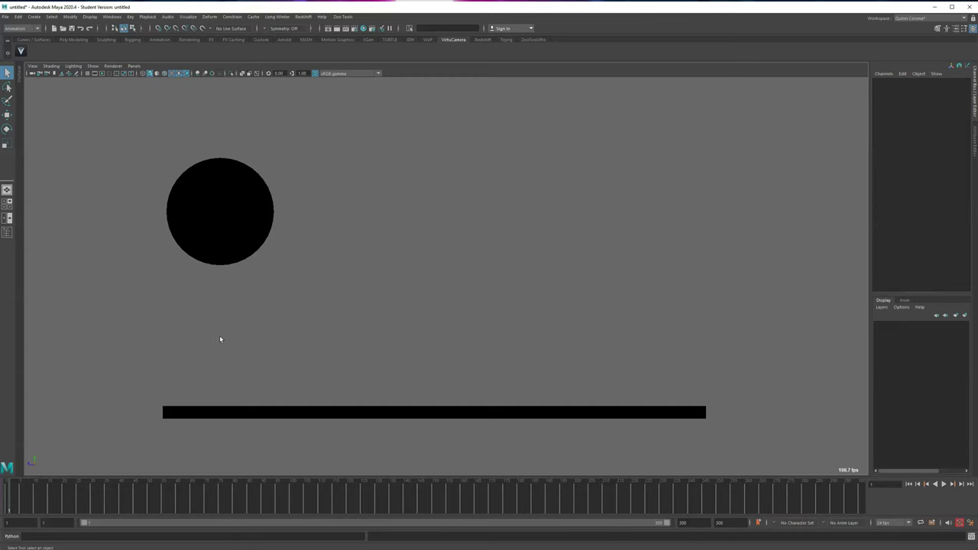
{"action": "key", "text": "alt+v"}
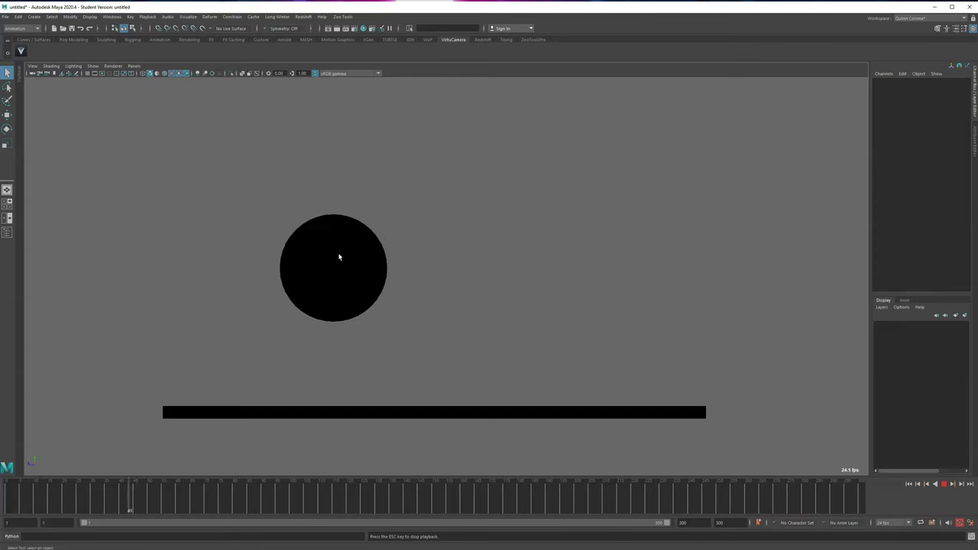
{"action": "key", "text": "Escape"}
Step: Show the sphere's whole Translate Y curve in a maximized Graph Editor and add a key at frame 4
{"action": "key", "text": "space"}
{"action": "left_click", "coordinate": [648, 229]}
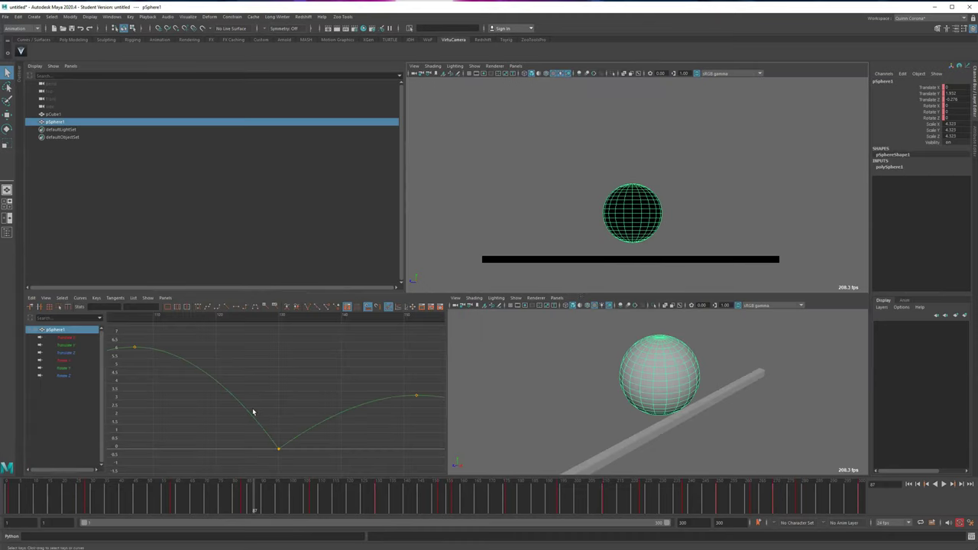
{"action": "key", "text": "space"}
{"action": "left_click", "coordinate": [61, 113]}
{"action": "key", "text": "f"}
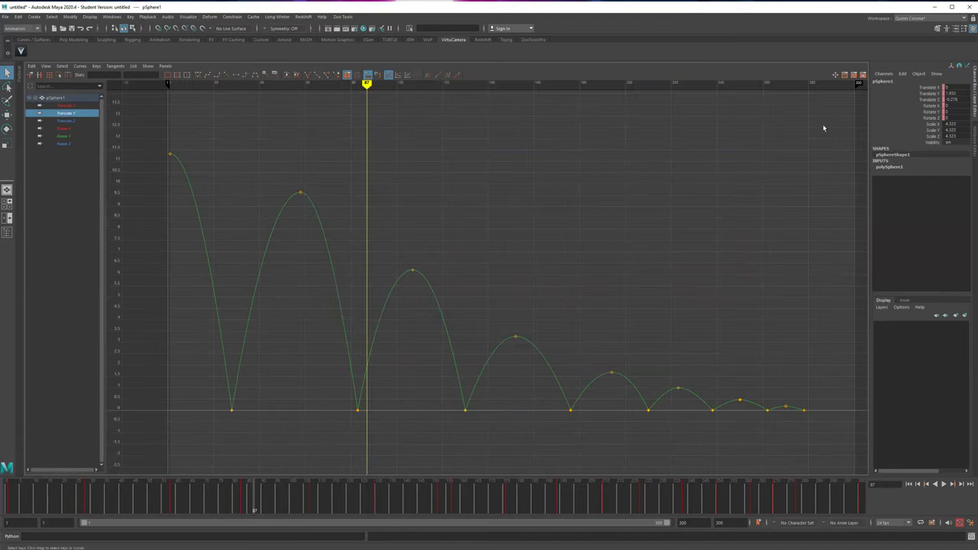
{"action": "left_click", "coordinate": [913, 95]}
{"action": "left_click_drag", "start_coordinate": [84, 501], "coordinate": [85, 503]}
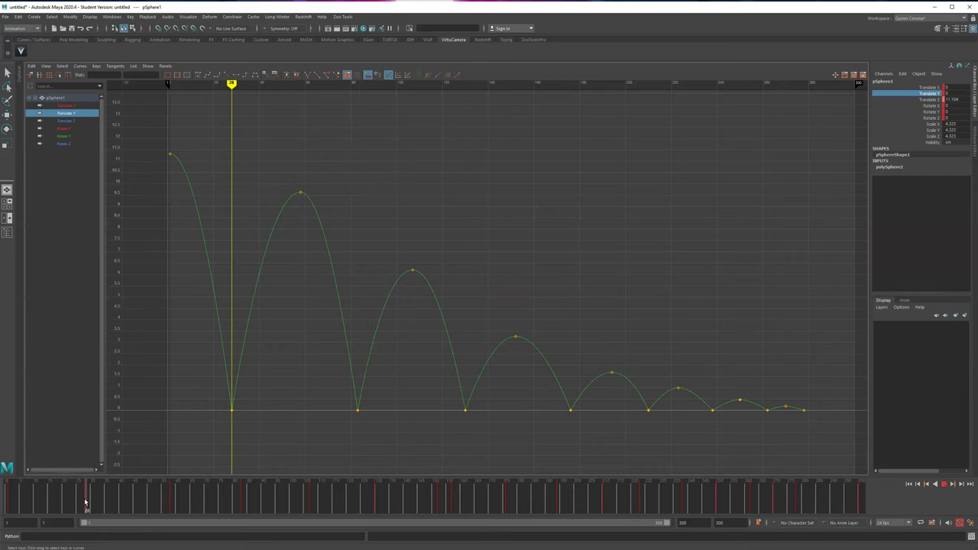
{"action": "left_click_drag", "start_coordinate": [388, 337], "coordinate": [375, 320]}
{"action": "left_click", "coordinate": [9, 505]}
{"action": "key", "text": "alt+v"}
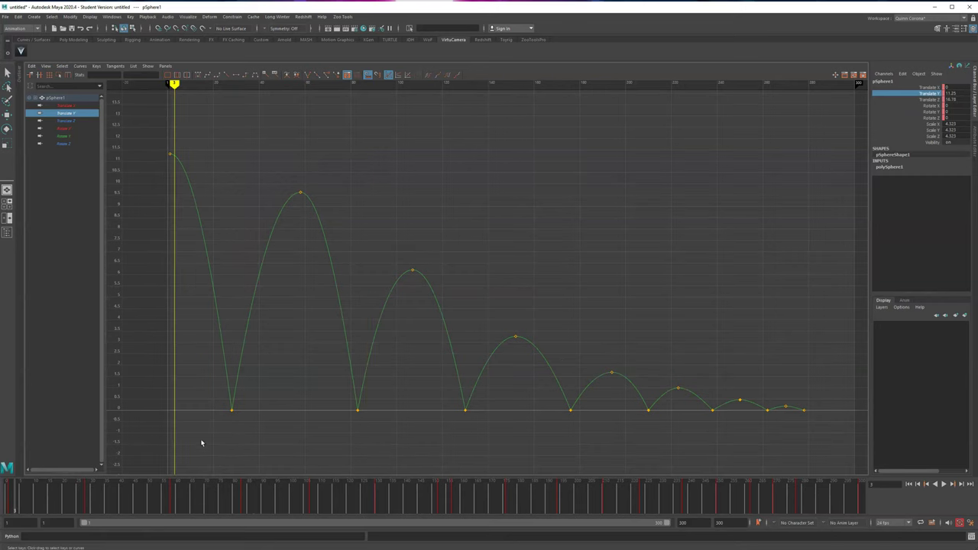
{"action": "key", "text": "s"}
Step: Add keys three frames before and after the peak at frame 58, at frames 55 and 61
{"action": "left_click", "coordinate": [169, 502]}
{"action": "key", "text": "alt+period"}
{"action": "key", "text": "alt+comma"}
{"action": "key", "text": "alt+comma"}
{"action": "key", "text": "alt+comma"}
{"action": "key", "text": "s"}
{"action": "key", "text": "alt+period"}
{"action": "key", "text": "alt+period"}
{"action": "key", "text": "alt+period"}
{"action": "key", "text": "alt+period"}
{"action": "key", "text": "alt+period"}
{"action": "key", "text": "alt+period"}
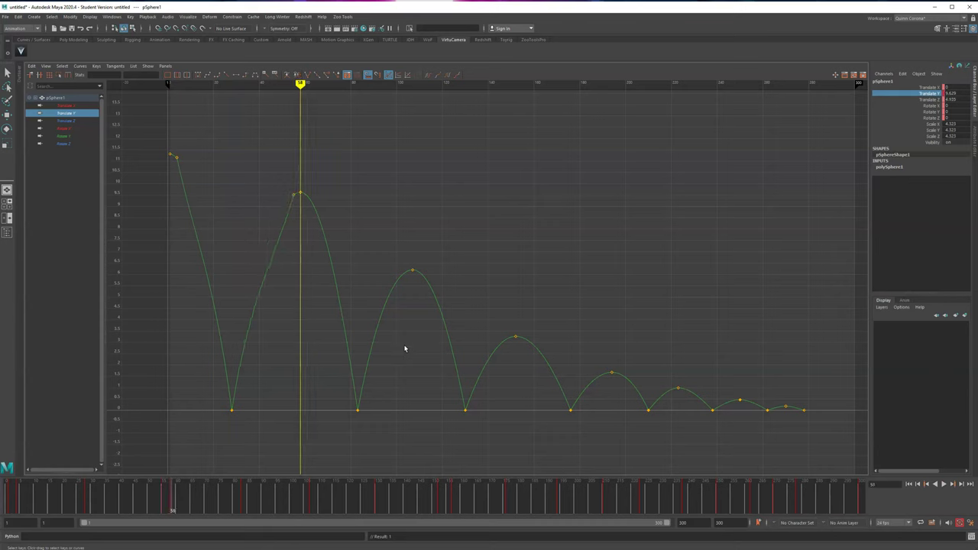
{"action": "key", "text": "s"}
Step: Add keys three frames before and after the peak at frame 107, at frames 104 and 110
{"action": "left_click", "coordinate": [312, 503]}
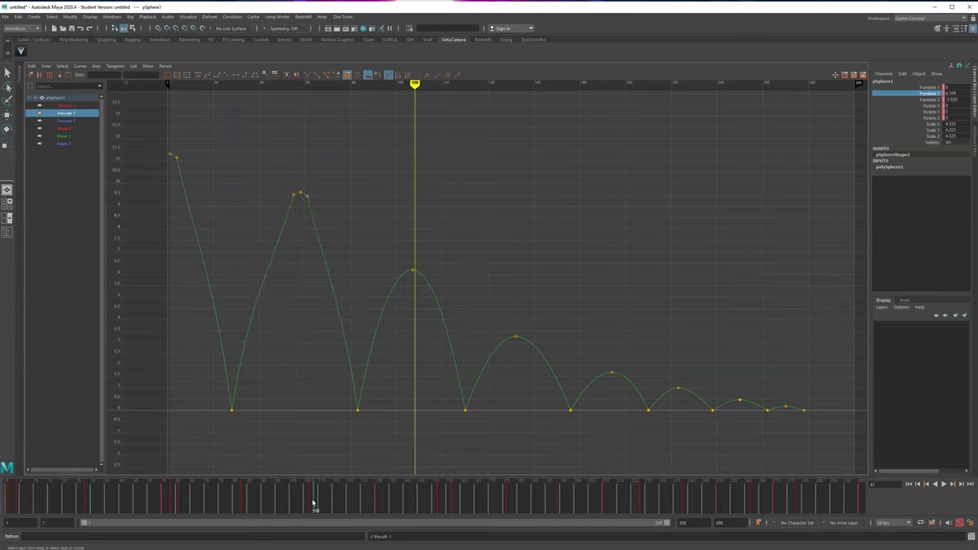
{"action": "key", "text": "alt+comma"}
{"action": "key", "text": "alt+comma"}
{"action": "key", "text": "alt+comma"}
{"action": "key", "text": "alt+comma"}
{"action": "key", "text": "s"}
{"action": "key", "text": "alt+period"}
{"action": "key", "text": "alt+period"}
{"action": "key", "text": "alt+period"}
{"action": "key", "text": "alt+period"}
{"action": "key", "text": "alt+period"}
{"action": "key", "text": "alt+period"}
{"action": "key", "text": "s"}
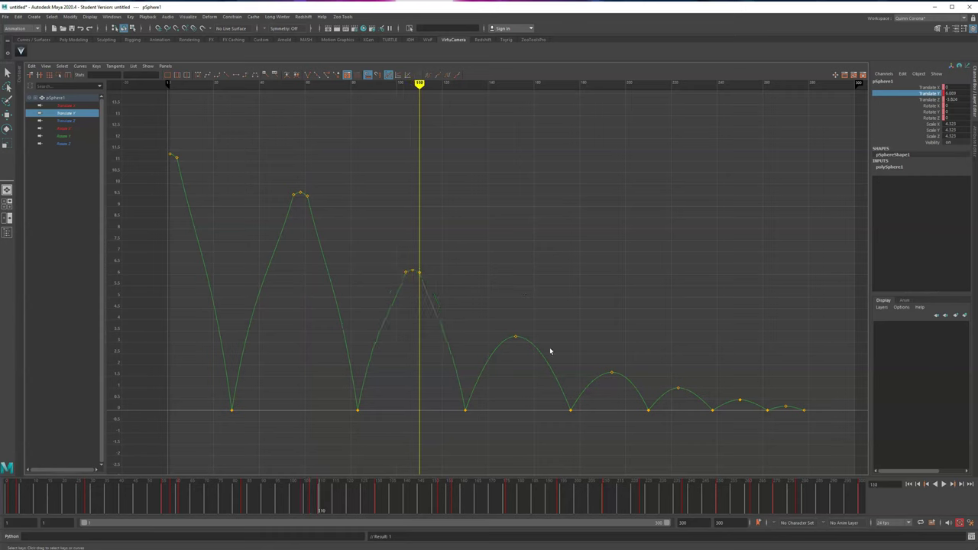
Step: Add keys about three frames before and after the Translate Y peak near frame 152
{"action": "left_click_drag", "start_coordinate": [386, 500], "coordinate": [450, 503]}
{"action": "key", "text": "alt+comma"}
{"action": "key", "text": "alt+comma"}
{"action": "key", "text": "alt+comma"}
{"action": "key", "text": "s"}
{"action": "key", "text": "alt+period"}
{"action": "key", "text": "alt+period"}
{"action": "key", "text": "alt+period"}
{"action": "key", "text": "alt+period"}
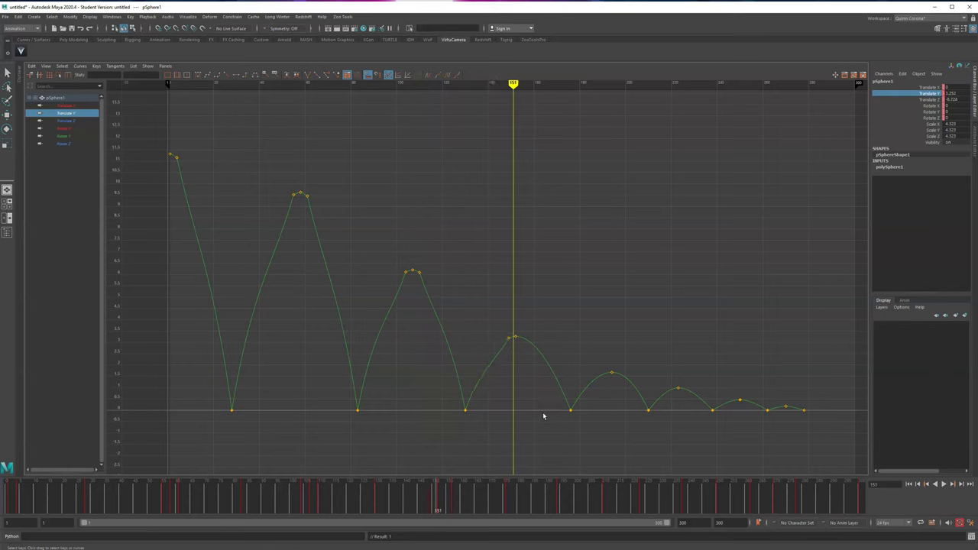
{"action": "key", "text": "alt+period"}
{"action": "key", "text": "alt+period"}
Step: Add keys about three frames before and after the Translate Y peak near frame 194
{"action": "left_click_drag", "start_coordinate": [490, 497], "coordinate": [558, 490]}
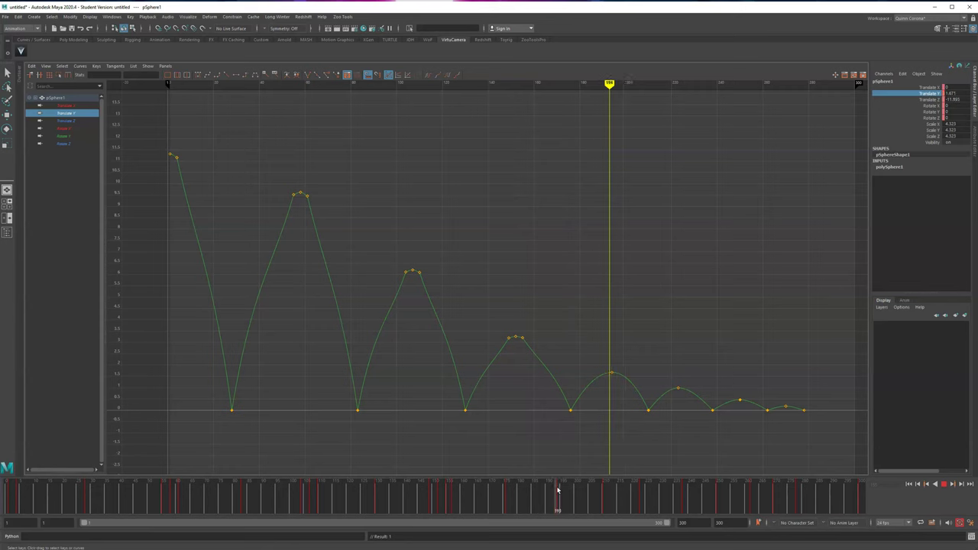
{"action": "key", "text": "alt+comma"}
{"action": "key", "text": "alt+comma"}
{"action": "key", "text": "s"}
{"action": "key", "text": "alt+period"}
{"action": "key", "text": "alt+period"}
{"action": "key", "text": "alt+v"}
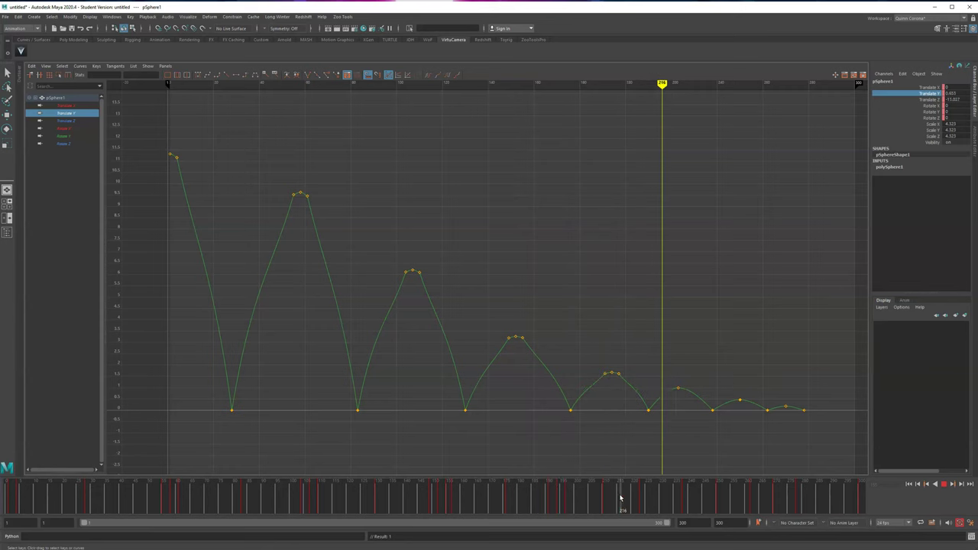
Step: Add keys two to three frames on each side of the Translate Y peak near frame 223
{"action": "key", "text": "alt+comma"}
{"action": "key", "text": "alt+comma"}
{"action": "key", "text": "s"}
{"action": "key", "text": "alt+period"}
{"action": "key", "text": "alt+period"}
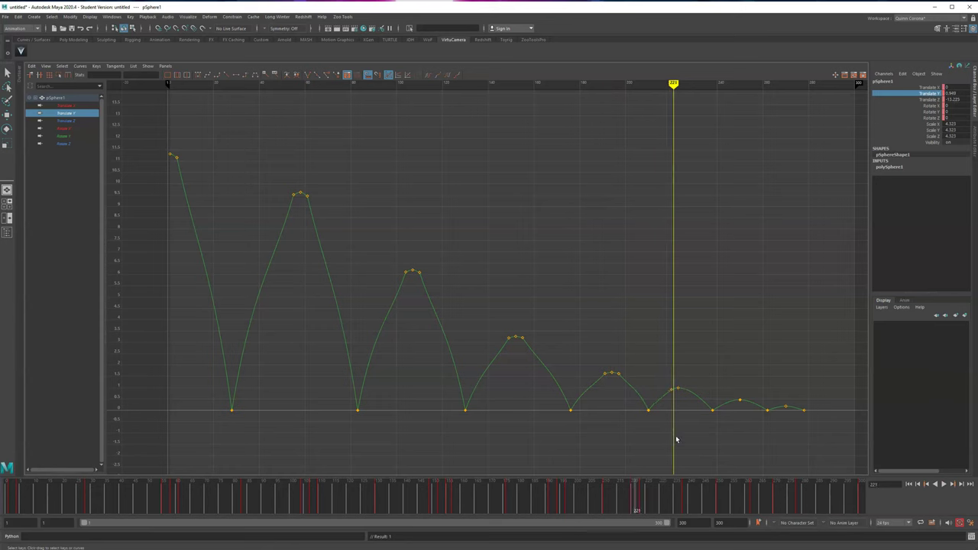
{"action": "key", "text": "alt+period"}
{"action": "key", "text": "alt+period"}
{"action": "key", "text": "s"}
Step: Add keys about two frames before and after the Translate Y peak near frame 250
{"action": "left_click_drag", "start_coordinate": [676, 494], "coordinate": [719, 498]}
{"action": "key", "text": "alt+period"}
{"action": "key", "text": "alt+period"}
{"action": "key", "text": "alt+period"}
{"action": "key", "text": "alt+period"}
{"action": "key", "text": "alt+period"}
{"action": "key", "text": "alt+period"}
{"action": "key", "text": "alt+period"}
{"action": "key", "text": "alt+period"}
{"action": "key", "text": "alt+period"}
{"action": "key", "text": "alt+period"}
{"action": "key", "text": "alt+period"}
Step: Add keys one frame before and after the last small Translate Y peak at frame 270
{"action": "left_click", "coordinate": [772, 501]}
{"action": "left_click_drag", "start_coordinate": [772, 501], "coordinate": [777, 501]}
{"action": "key", "text": "alt+comma"}
{"action": "key", "text": "alt+period"}
{"action": "key", "text": "alt+period"}
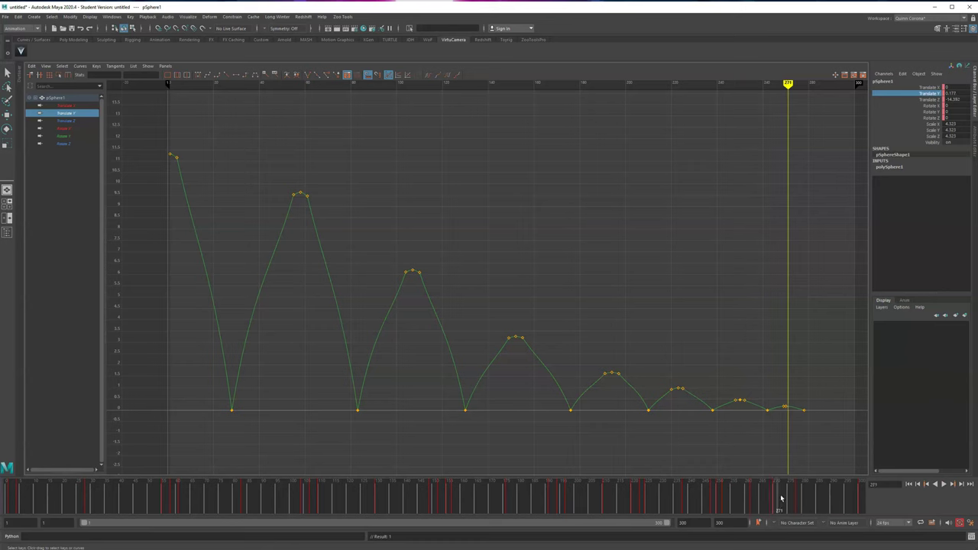
{"action": "key", "text": "alt+comma"}
{"action": "key", "text": "alt+comma"}
{"action": "key", "text": "alt+period"}
{"action": "key", "text": "alt+period"}
{"action": "key", "text": "alt+comma"}
{"action": "left_click", "coordinate": [170, 155]}
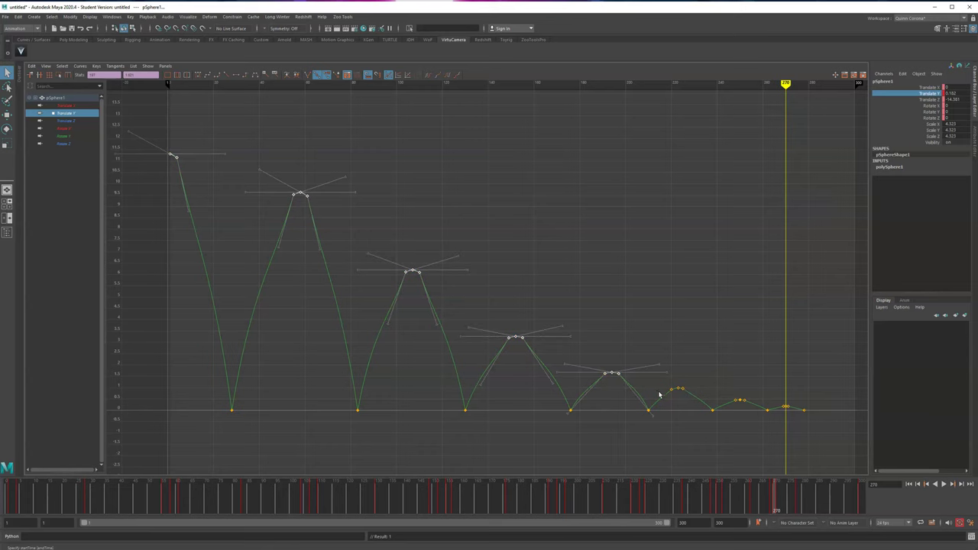
{"action": "left_click", "coordinate": [730, 405]}
{"action": "left_click", "coordinate": [761, 439]}
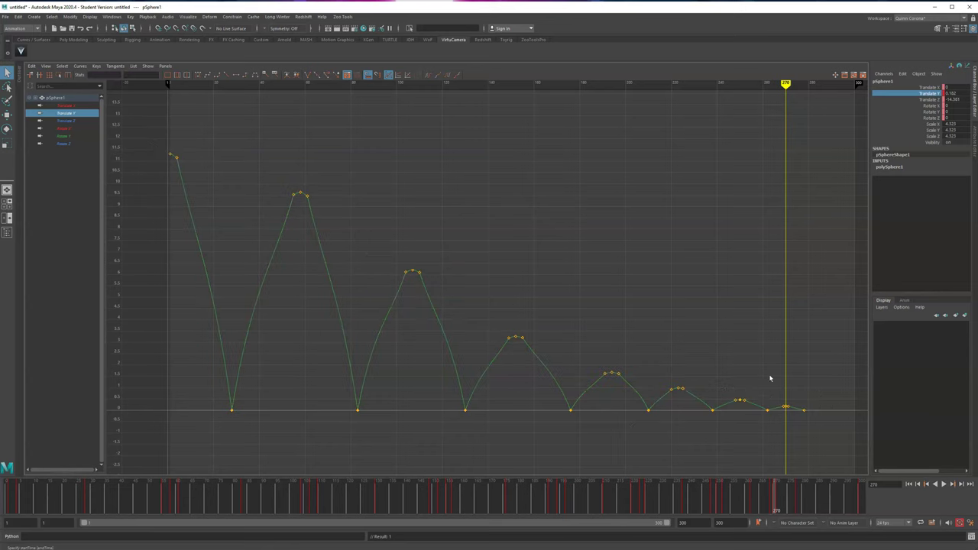
{"action": "left_click_drag", "start_coordinate": [790, 414], "coordinate": [790, 415]}
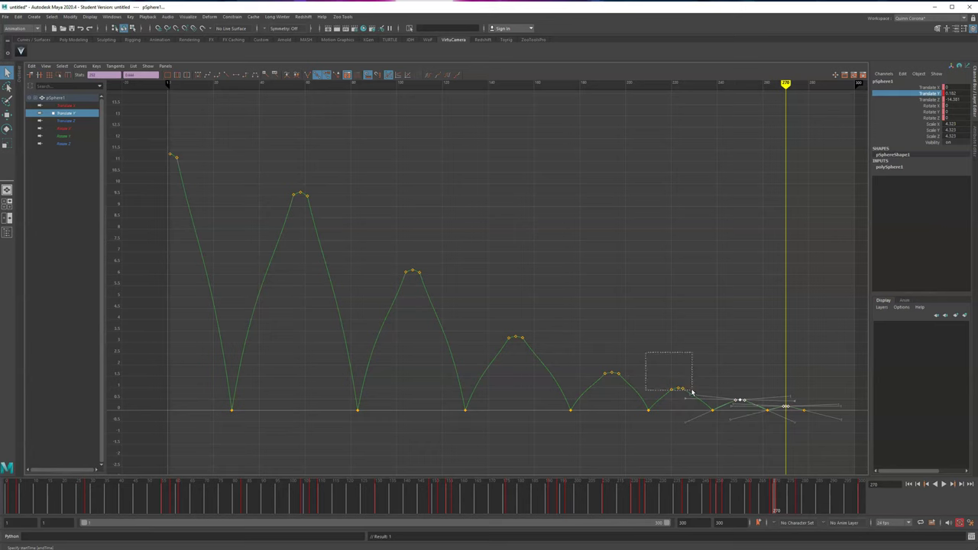
Step: Shift the key just after the peak near frame 223 to frame 226
{"action": "mouse_move", "coordinate": [657, 476]}
{"action": "left_mouse_down"}
{"action": "mouse_move", "coordinate": [685, 476]}
{"action": "mouse_move", "coordinate": [673, 463]}
{"action": "mouse_move", "coordinate": [681, 464]}
{"action": "mouse_move", "coordinate": [694, 388]}
{"action": "left_mouse_up"}
{"action": "left_click_drag", "start_coordinate": [680, 399], "coordinate": [682, 398]}
{"action": "key", "text": "w"}
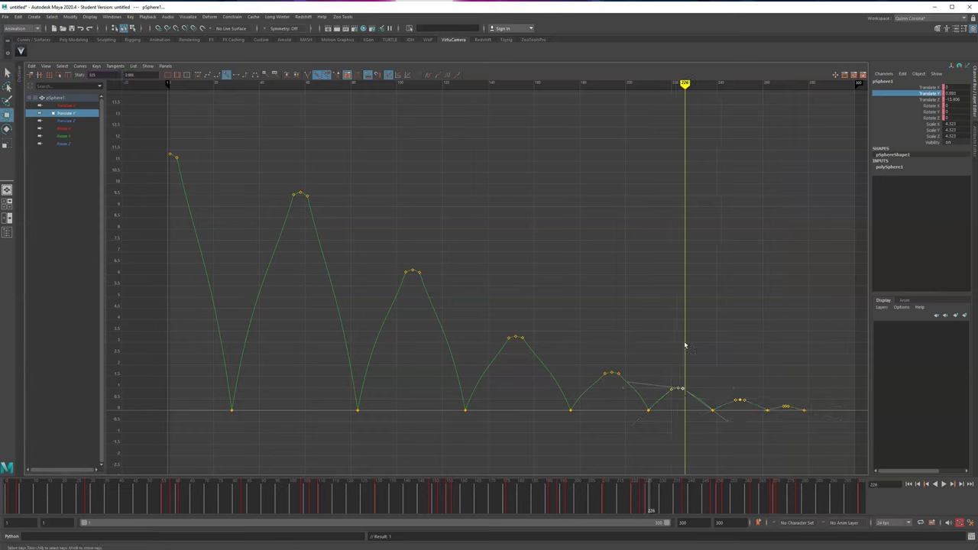
{"action": "left_click", "coordinate": [701, 332]}
Step: Select the key groups at all the Translate Y peaks, try Spline tangents and settle on Auto tangents
{"action": "left_click_drag", "start_coordinate": [797, 386], "coordinate": [777, 418]}
{"action": "left_click_drag", "start_coordinate": [727, 364], "coordinate": [752, 412], "text": "shift"}
{"action": "left_click_drag", "start_coordinate": [645, 355], "coordinate": [574, 380], "text": "shift"}
{"action": "left_click_drag", "start_coordinate": [544, 350], "coordinate": [484, 321], "text": "shift"}
{"action": "left_click_drag", "start_coordinate": [398, 244], "coordinate": [478, 312], "text": "shift"}
{"action": "left_click_drag", "start_coordinate": [266, 164], "coordinate": [343, 218], "text": "shift"}
{"action": "left_click_drag", "start_coordinate": [160, 126], "coordinate": [207, 153], "text": "shift"}
{"action": "left_click", "coordinate": [207, 74]}
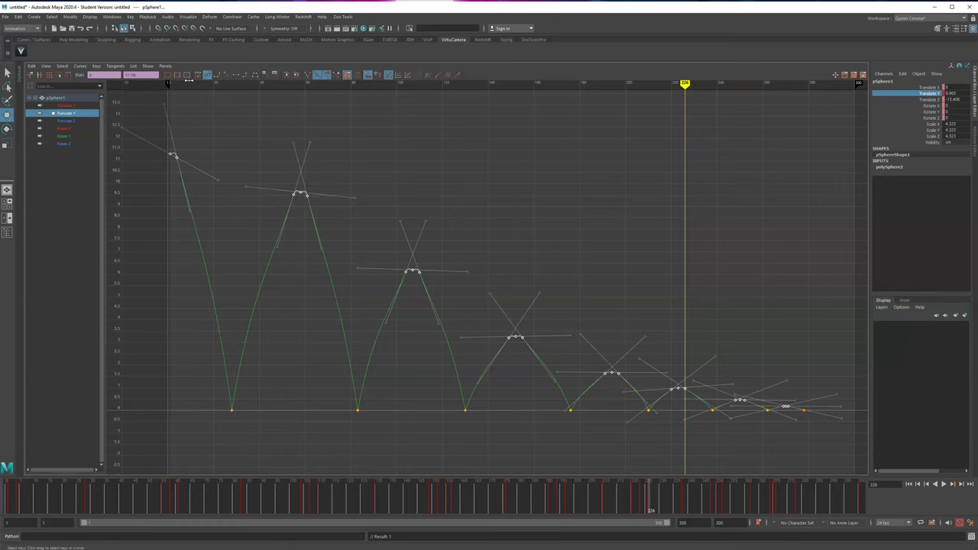
{"action": "left_click", "coordinate": [197, 75]}
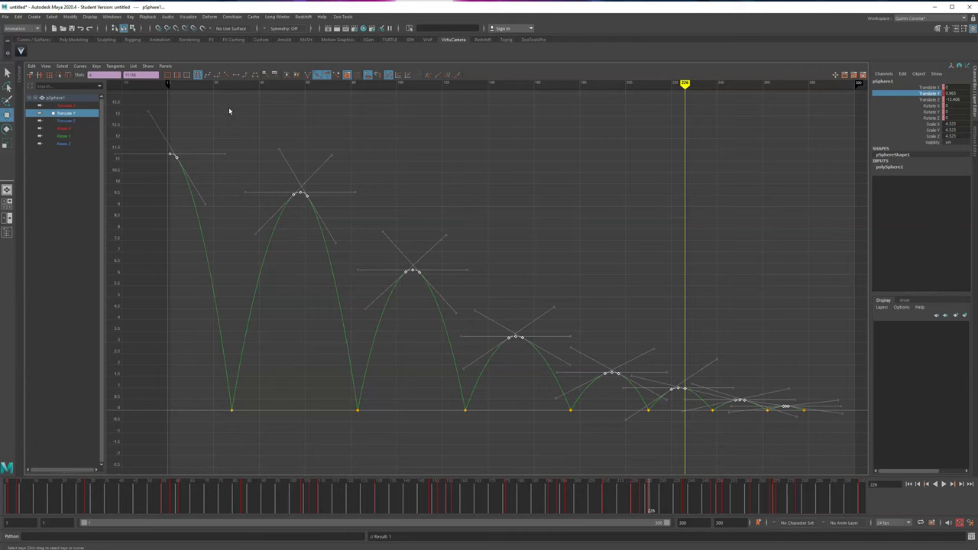
Step: Examine the rounded Translate Y peaks up close, starting with the second one, and frame the whole curve again
{"action": "left_click", "coordinate": [244, 174]}
{"action": "middle_click_drag", "start_coordinate": [268, 213], "coordinate": [388, 255], "text": "alt"}
{"action": "left_click_drag", "start_coordinate": [265, 227], "coordinate": [337, 169]}
{"action": "key", "text": "f"}
{"action": "right_click_drag", "start_coordinate": [377, 274], "coordinate": [344, 293], "text": "alt"}
{"action": "middle_click_drag", "start_coordinate": [328, 321], "coordinate": [197, 331], "text": "alt"}
{"action": "middle_click_drag", "start_coordinate": [418, 312], "coordinate": [522, 286], "text": "alt"}
{"action": "right_click_drag", "start_coordinate": [497, 297], "coordinate": [528, 299], "text": "alt"}
{"action": "right_click_drag", "start_coordinate": [393, 314], "coordinate": [356, 284], "text": "alt"}
{"action": "left_click", "coordinate": [356, 284]}
{"action": "key", "text": "a"}
Step: Shift the key after the first Translate Y peak to about frame 9 and move both keys beside the second peak farther from it
{"action": "left_click_drag", "start_coordinate": [174, 182], "coordinate": [196, 154]}
{"action": "middle_click_drag", "start_coordinate": [217, 156], "coordinate": [227, 177], "text": "shift"}
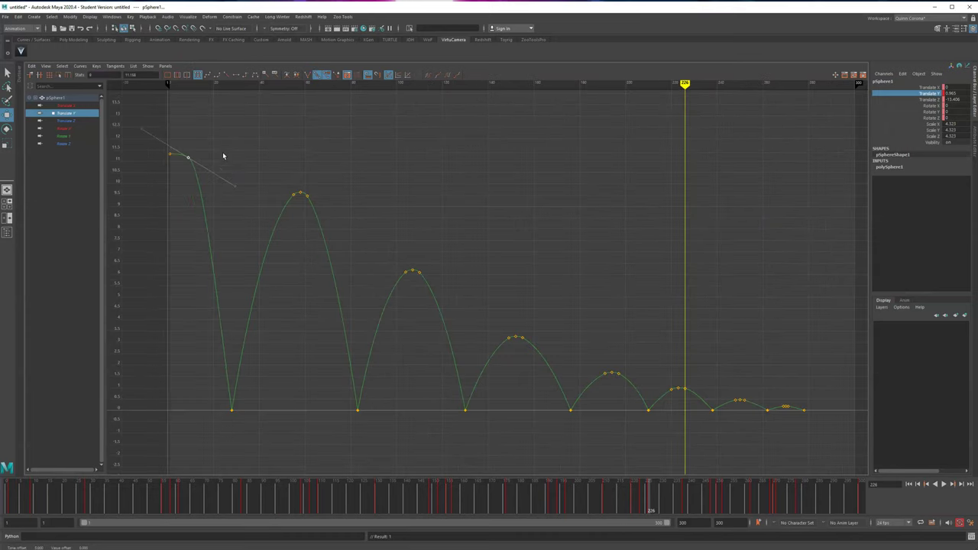
{"action": "left_click_drag", "start_coordinate": [174, 168], "coordinate": [151, 133]}
{"action": "left_click_drag", "start_coordinate": [272, 232], "coordinate": [297, 180]}
{"action": "middle_click_drag", "start_coordinate": [294, 162], "coordinate": [286, 152], "text": "shift"}
{"action": "left_click_drag", "start_coordinate": [303, 210], "coordinate": [319, 191]}
{"action": "middle_click_drag", "start_coordinate": [354, 199], "coordinate": [399, 206], "text": "shift"}
Step: Spread the keys on both sides of the third and fourth Translate Y peaks farther from their peak keys
{"action": "left_click_drag", "start_coordinate": [391, 287], "coordinate": [413, 249]}
{"action": "middle_click_drag", "start_coordinate": [400, 259], "coordinate": [397, 258], "text": "shift"}
{"action": "left_click_drag", "start_coordinate": [418, 289], "coordinate": [431, 258]}
{"action": "middle_click_drag", "start_coordinate": [432, 259], "coordinate": [460, 265], "text": "shift"}
{"action": "middle_click_drag", "start_coordinate": [512, 352], "coordinate": [499, 332], "text": "shift"}
{"action": "left_click_drag", "start_coordinate": [522, 354], "coordinate": [536, 324]}
{"action": "middle_click_drag", "start_coordinate": [550, 331], "coordinate": [554, 328], "text": "shift"}
{"action": "left_click_drag", "start_coordinate": [485, 318], "coordinate": [511, 348]}
{"action": "middle_click_drag", "start_coordinate": [495, 324], "coordinate": [493, 327], "text": "shift"}
Step: Spread the side keys of the fifth peak outward and move those of the sixth peak to frames 219 and 227
{"action": "left_click_drag", "start_coordinate": [581, 351], "coordinate": [603, 390]}
{"action": "left_click", "coordinate": [623, 374]}
{"action": "mouse_move", "coordinate": [622, 356]}
{"action": "middle_mouse_down", "text": "shift"}
{"action": "mouse_move", "coordinate": [633, 368]}
{"action": "mouse_move", "coordinate": [615, 353]}
{"action": "middle_mouse_up", "text": "shift"}
{"action": "middle_click_drag", "start_coordinate": [635, 417], "coordinate": [393, 353], "text": "alt"}
{"action": "scroll", "coordinate": [401, 354], "scroll_direction": "up", "scroll_amount": 10}
{"action": "middle_click_drag", "start_coordinate": [439, 309], "coordinate": [513, 241], "text": "alt"}
{"action": "left_click", "coordinate": [309, 323]}
{"action": "middle_click_drag", "start_coordinate": [306, 288], "coordinate": [301, 288], "text": "shift"}
{"action": "left_click", "coordinate": [359, 320]}
{"action": "middle_click_drag", "start_coordinate": [386, 298], "coordinate": [402, 291], "text": "shift"}
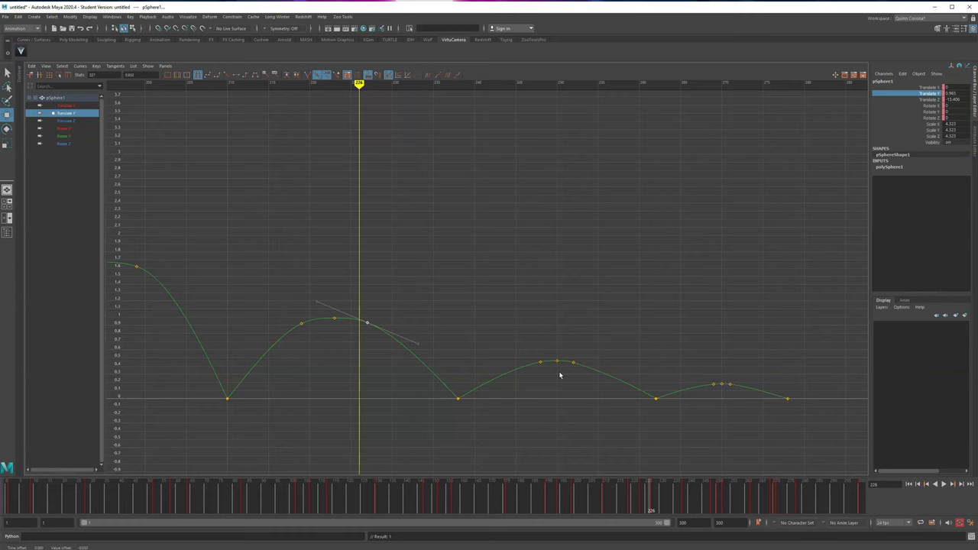
Step: Delete the middle key of the last small peak and reshape the tangents of its two remaining keys
{"action": "key", "text": "Delete"}
{"action": "left_click_drag", "start_coordinate": [728, 383], "coordinate": [754, 347]}
{"action": "key", "text": "f"}
{"action": "middle_click_drag", "start_coordinate": [482, 294], "coordinate": [507, 329], "text": "alt"}
{"action": "left_click_drag", "start_coordinate": [439, 154], "coordinate": [444, 207]}
{"action": "middle_click_drag", "start_coordinate": [445, 186], "coordinate": [446, 190]}
{"action": "left_click_drag", "start_coordinate": [538, 170], "coordinate": [567, 204]}
{"action": "left_click_drag", "start_coordinate": [574, 241], "coordinate": [614, 168]}
{"action": "middle_click_drag", "start_coordinate": [614, 167], "coordinate": [620, 181]}
Step: Adjust the tangent handles at the floor contacts on either side of the last peak to round its arc
{"action": "scroll", "coordinate": [579, 371], "scroll_direction": "down", "scroll_amount": 6}
{"action": "middle_click_drag", "start_coordinate": [581, 325], "coordinate": [766, 322], "text": "alt"}
{"action": "left_click_drag", "start_coordinate": [537, 346], "coordinate": [786, 298]}
{"action": "left_click_drag", "start_coordinate": [700, 302], "coordinate": [740, 268]}
{"action": "middle_click_drag", "start_coordinate": [742, 288], "coordinate": [744, 283]}
{"action": "left_click_drag", "start_coordinate": [615, 272], "coordinate": [629, 310]}
{"action": "middle_click_drag", "start_coordinate": [614, 259], "coordinate": [612, 255]}
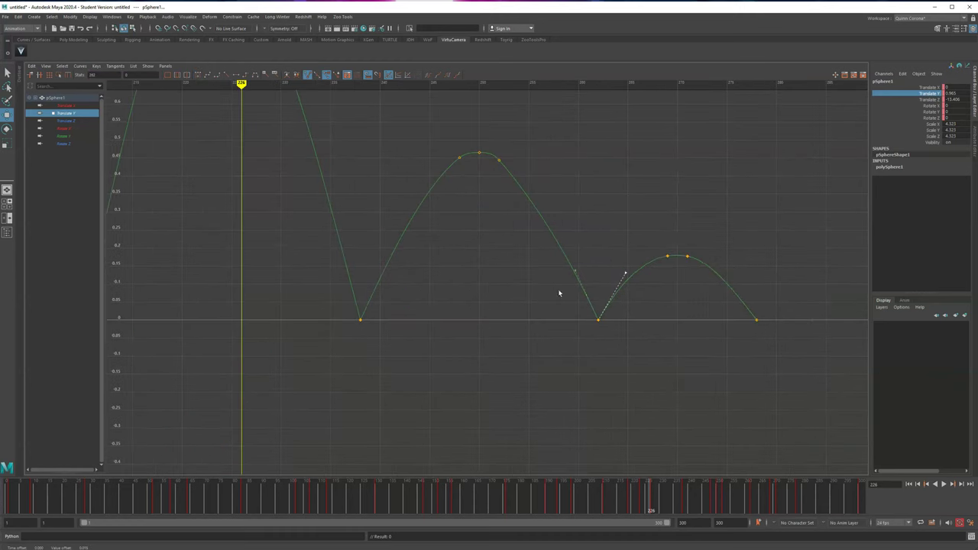
Step: Raise the key at frame 252 slightly and flatten its tangent to smooth the descent from the peak at frame 250
{"action": "left_click", "coordinate": [498, 161]}
{"action": "middle_click_drag", "start_coordinate": [556, 170], "coordinate": [578, 148]}
{"action": "left_click", "coordinate": [498, 160]}
{"action": "mouse_move", "coordinate": [509, 142]}
{"action": "left_mouse_down"}
{"action": "mouse_move", "coordinate": [523, 177]}
{"action": "mouse_move", "coordinate": [499, 157]}
{"action": "left_mouse_up"}
{"action": "left_click_drag", "start_coordinate": [651, 489], "coordinate": [715, 487]}
{"action": "mouse_move", "coordinate": [476, 159]}
{"action": "left_mouse_down"}
{"action": "mouse_move", "coordinate": [530, 191]}
{"action": "mouse_move", "coordinate": [500, 178]}
{"action": "left_mouse_up"}
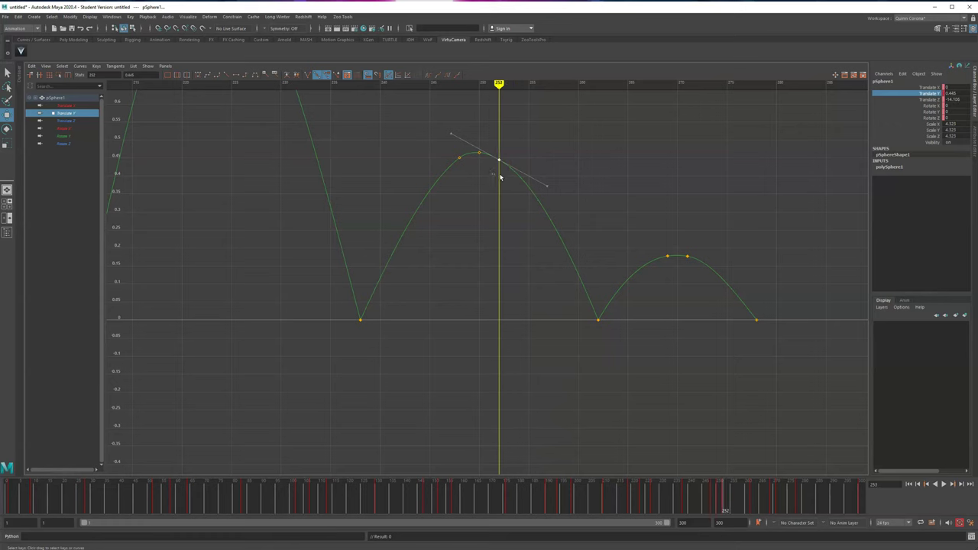
{"action": "middle_click_drag", "start_coordinate": [528, 203], "coordinate": [532, 163]}
{"action": "left_click_drag", "start_coordinate": [532, 162], "coordinate": [496, 128]}
{"action": "middle_click_drag", "start_coordinate": [516, 156], "coordinate": [551, 158]}
Step: Adjust the tangent of the key at frame 248 and the outgoing tangent of the floor contact at frame 238
{"action": "left_click", "coordinate": [457, 159]}
{"action": "middle_click_drag", "start_coordinate": [431, 143], "coordinate": [430, 133]}
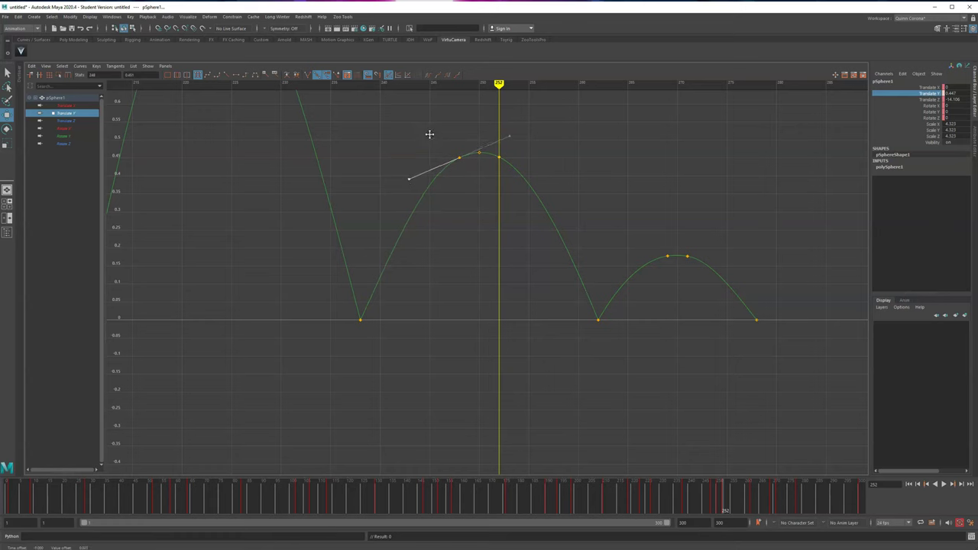
{"action": "left_click", "coordinate": [458, 156]}
{"action": "middle_click_drag", "start_coordinate": [460, 175], "coordinate": [441, 177]}
{"action": "left_click", "coordinate": [598, 319]}
{"action": "middle_click_drag", "start_coordinate": [394, 289], "coordinate": [394, 281]}
Step: Smooth the sixth peak by adjusting the tangents of its side keys at frames 219 and 227
{"action": "middle_click_drag", "start_coordinate": [397, 230], "coordinate": [628, 397], "text": "alt"}
{"action": "scroll", "coordinate": [450, 287], "scroll_direction": "down", "scroll_amount": 2}
{"action": "left_click_drag", "start_coordinate": [394, 204], "coordinate": [437, 169]}
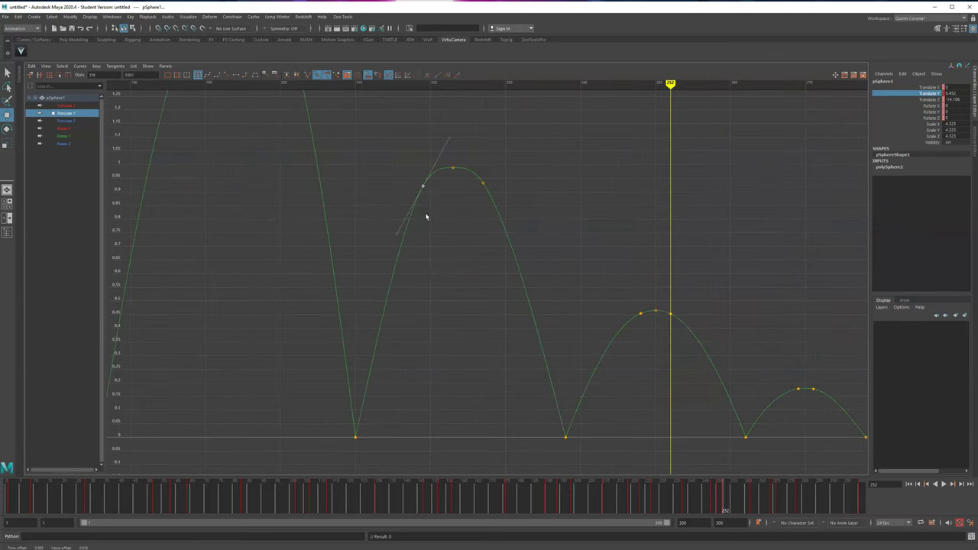
{"action": "left_click_drag", "start_coordinate": [378, 141], "coordinate": [501, 222]}
{"action": "key", "text": "f"}
{"action": "scroll", "coordinate": [467, 263], "scroll_direction": "down", "scroll_amount": 3}
{"action": "scroll", "coordinate": [445, 278], "scroll_direction": "up", "scroll_amount": 1}
{"action": "left_click_drag", "start_coordinate": [410, 185], "coordinate": [433, 227]}
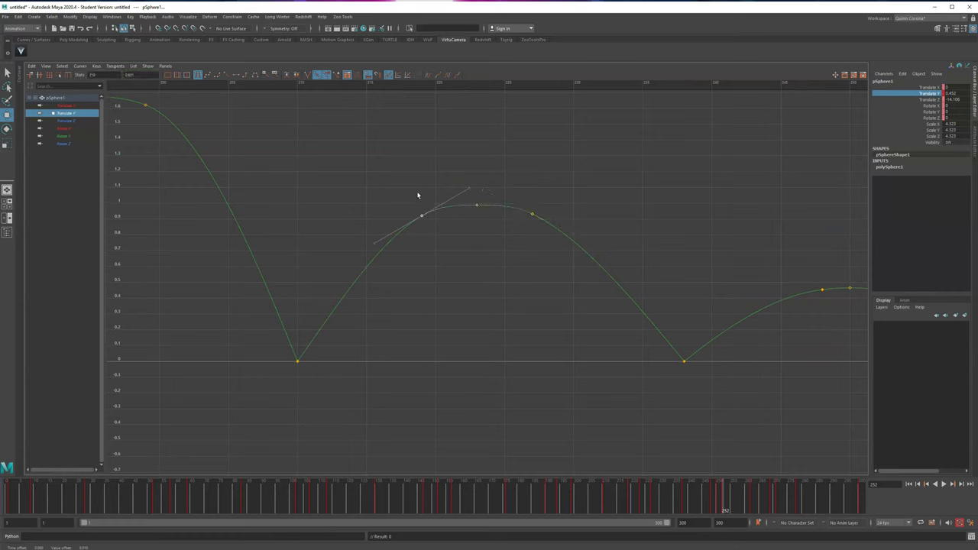
{"action": "left_click_drag", "start_coordinate": [509, 207], "coordinate": [583, 220]}
{"action": "left_click_drag", "start_coordinate": [540, 258], "coordinate": [598, 202]}
{"action": "middle_click_drag", "start_coordinate": [609, 216], "coordinate": [630, 209]}
Step: Adjust the tangent handles at the floor contacts at frames 238 and 210 to round the sixth bounce
{"action": "left_click_drag", "start_coordinate": [662, 339], "coordinate": [703, 381]}
{"action": "middle_click_drag", "start_coordinate": [665, 293], "coordinate": [671, 285]}
{"action": "middle_click_drag", "start_coordinate": [342, 305], "coordinate": [655, 284]}
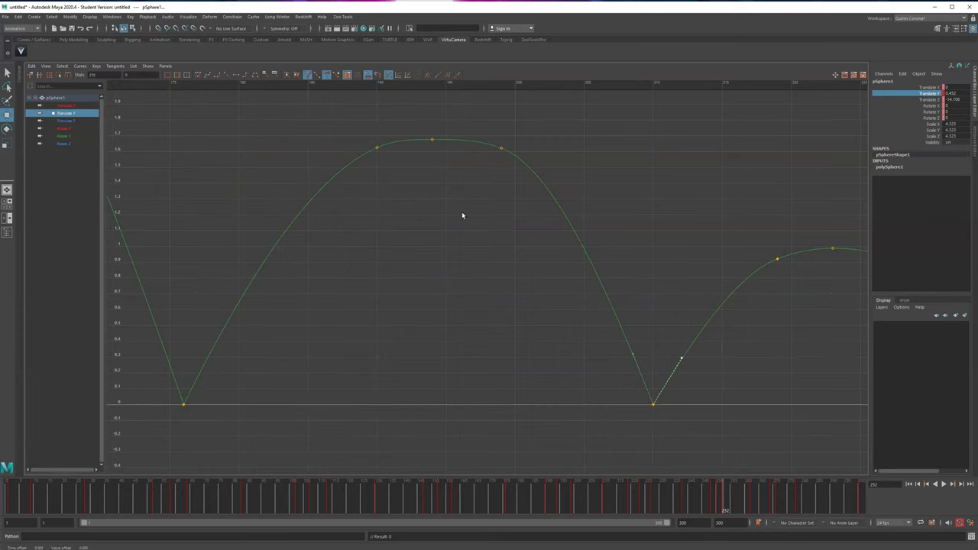
Step: Move the key before the fifth Translate Y peak to frame 189
{"action": "left_click_drag", "start_coordinate": [360, 124], "coordinate": [384, 173]}
{"action": "middle_click_drag", "start_coordinate": [384, 137], "coordinate": [371, 136], "text": "shift"}
{"action": "left_click_drag", "start_coordinate": [484, 127], "coordinate": [527, 172], "text": "shift"}
{"action": "middle_click_drag", "start_coordinate": [527, 172], "coordinate": [542, 161], "text": "shift"}
{"action": "key", "text": "ctrl+z"}
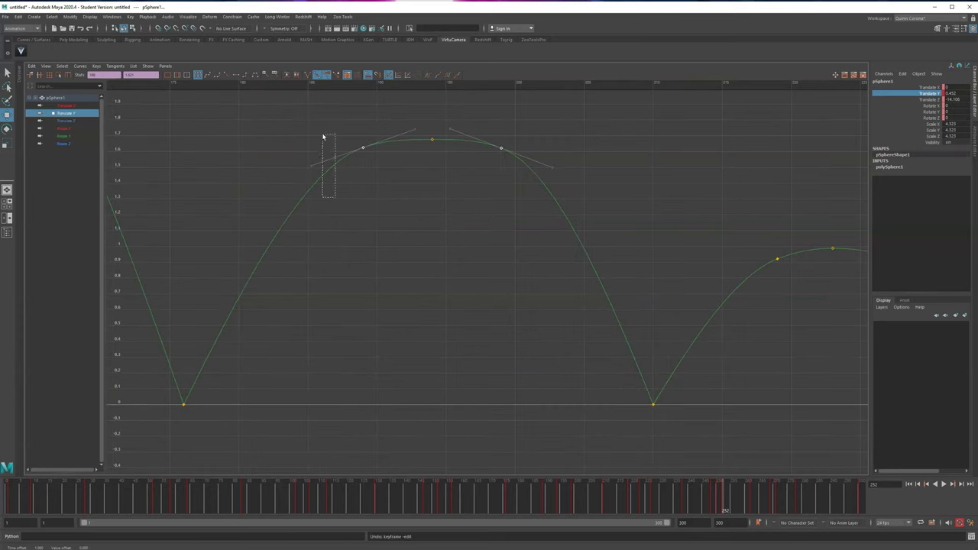
Step: Refine the fifth bounce by adjusting its side key tangents and the handles at the floor contacts at frames 176 and 210
{"action": "left_click_drag", "start_coordinate": [322, 137], "coordinate": [322, 135]}
{"action": "middle_click_drag", "start_coordinate": [323, 135], "coordinate": [324, 130]}
{"action": "left_click_drag", "start_coordinate": [486, 169], "coordinate": [527, 126]}
{"action": "left_click_drag", "start_coordinate": [607, 412], "coordinate": [641, 316]}
{"action": "middle_click_drag", "start_coordinate": [641, 316], "coordinate": [640, 317]}
{"action": "left_click_drag", "start_coordinate": [163, 405], "coordinate": [159, 416]}
{"action": "left_click_drag", "start_coordinate": [189, 336], "coordinate": [226, 365]}
{"action": "middle_click_drag", "start_coordinate": [215, 335], "coordinate": [215, 334]}
Step: Move the key before the third Translate Y peak to frame 101
{"action": "middle_click_drag", "start_coordinate": [246, 262], "coordinate": [572, 318], "text": "alt"}
{"action": "key", "text": "a"}
{"action": "left_click_drag", "start_coordinate": [439, 292], "coordinate": [388, 255]}
{"action": "key", "text": "f"}
{"action": "scroll", "coordinate": [478, 305], "scroll_direction": "down", "scroll_amount": 2}
{"action": "left_click_drag", "start_coordinate": [418, 148], "coordinate": [444, 183]}
{"action": "middle_click_drag", "start_coordinate": [442, 180], "coordinate": [417, 182]}
Step: Adjust the tangent handle at the floor contact at frame 130 and nudge the third peak's top key up slightly
{"action": "left_click_drag", "start_coordinate": [240, 348], "coordinate": [200, 409]}
{"action": "left_click", "coordinate": [761, 392]}
{"action": "middle_click_drag", "start_coordinate": [740, 295], "coordinate": [738, 298]}
{"action": "left_click_drag", "start_coordinate": [467, 211], "coordinate": [517, 161]}
{"action": "middle_click_drag", "start_coordinate": [518, 205], "coordinate": [518, 201]}
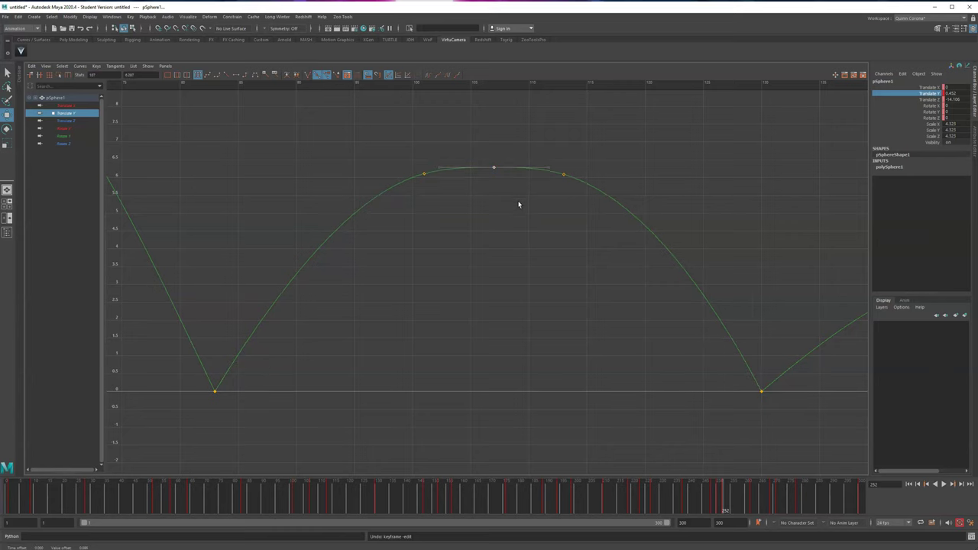
Step: Move the key before the second Translate Y peak to frame 50 and raise its peak key at frame 57 slightly
{"action": "left_click", "coordinate": [214, 391]}
{"action": "middle_click_drag", "start_coordinate": [257, 302], "coordinate": [665, 398], "text": "alt"}
{"action": "right_click_drag", "start_coordinate": [564, 357], "coordinate": [514, 336], "text": "alt"}
{"action": "middle_click_drag", "start_coordinate": [528, 334], "coordinate": [614, 301], "text": "alt"}
{"action": "right_click_drag", "start_coordinate": [613, 301], "coordinate": [556, 276], "text": "alt"}
{"action": "left_click_drag", "start_coordinate": [431, 173], "coordinate": [415, 192]}
{"action": "middle_click_drag", "start_coordinate": [415, 180], "coordinate": [397, 180], "text": "shift"}
{"action": "left_click_drag", "start_coordinate": [437, 199], "coordinate": [469, 168]}
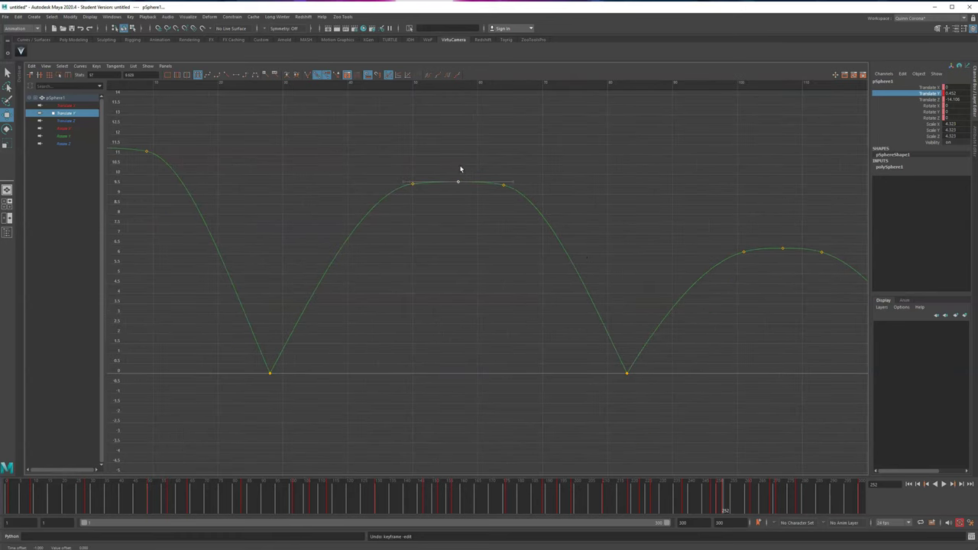
{"action": "mouse_move", "coordinate": [466, 212]}
{"action": "middle_mouse_down"}
{"action": "mouse_move", "coordinate": [468, 196]}
{"action": "mouse_move", "coordinate": [476, 204]}
{"action": "mouse_move", "coordinate": [456, 225]}
{"action": "mouse_move", "coordinate": [461, 179]}
{"action": "mouse_move", "coordinate": [464, 208]}
{"action": "mouse_move", "coordinate": [474, 209]}
{"action": "middle_mouse_up"}
Step: Adjust the tangent leaving the floor contact at frame 28 and the one entering the contact at frame 83
{"action": "left_click_drag", "start_coordinate": [491, 208], "coordinate": [517, 174]}
{"action": "left_click_drag", "start_coordinate": [374, 223], "coordinate": [425, 171]}
{"action": "left_click_drag", "start_coordinate": [253, 392], "coordinate": [288, 353]}
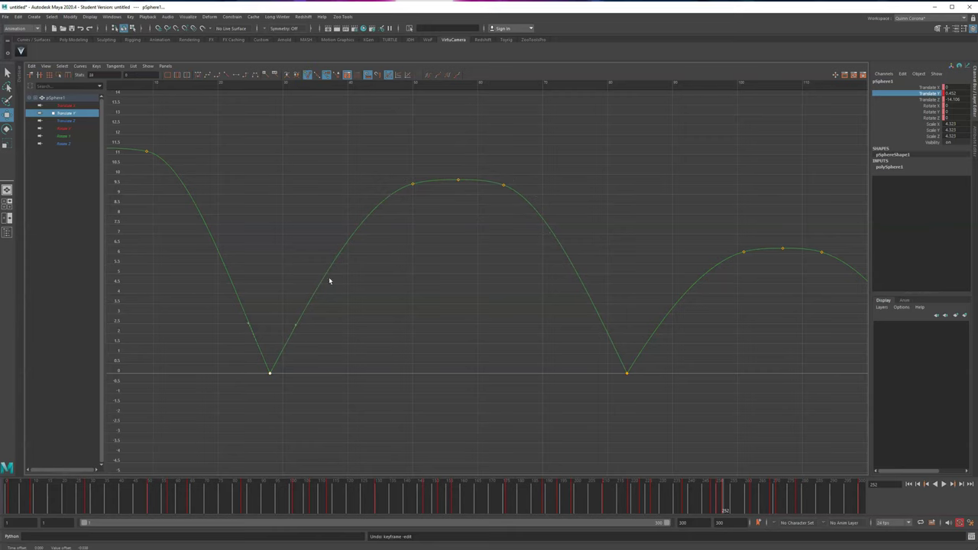
{"action": "middle_click_drag", "start_coordinate": [313, 297], "coordinate": [334, 294]}
{"action": "middle_click_drag", "start_coordinate": [619, 311], "coordinate": [619, 309]}
Step: Round the first drop by adjusting the tangent entering the floor contact at frame 28, and clear the key selection
{"action": "middle_click_drag", "start_coordinate": [380, 258], "coordinate": [665, 299], "text": "alt"}
{"action": "left_click_drag", "start_coordinate": [413, 204], "coordinate": [453, 182]}
{"action": "left_click", "coordinate": [543, 407]}
{"action": "left_click_drag", "start_coordinate": [534, 338], "coordinate": [536, 331]}
{"action": "middle_click_drag", "start_coordinate": [540, 314], "coordinate": [548, 316]}
{"action": "left_click", "coordinate": [551, 263]}
{"action": "key", "text": "q"}
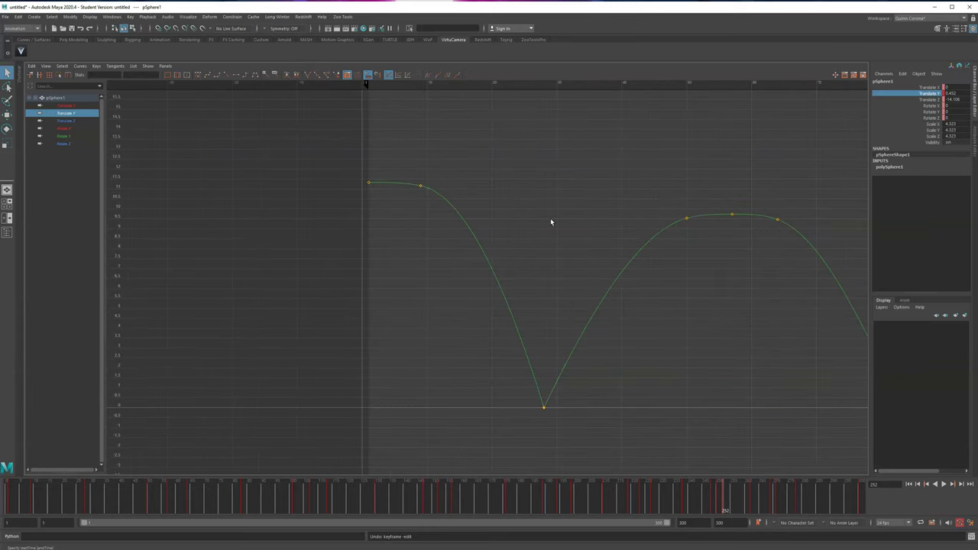
Step: Play the bounce animation in the enlarged side view and return to the first frame
{"action": "key", "text": "space"}
{"action": "key", "text": "space"}
{"action": "key", "text": "alt+v"}
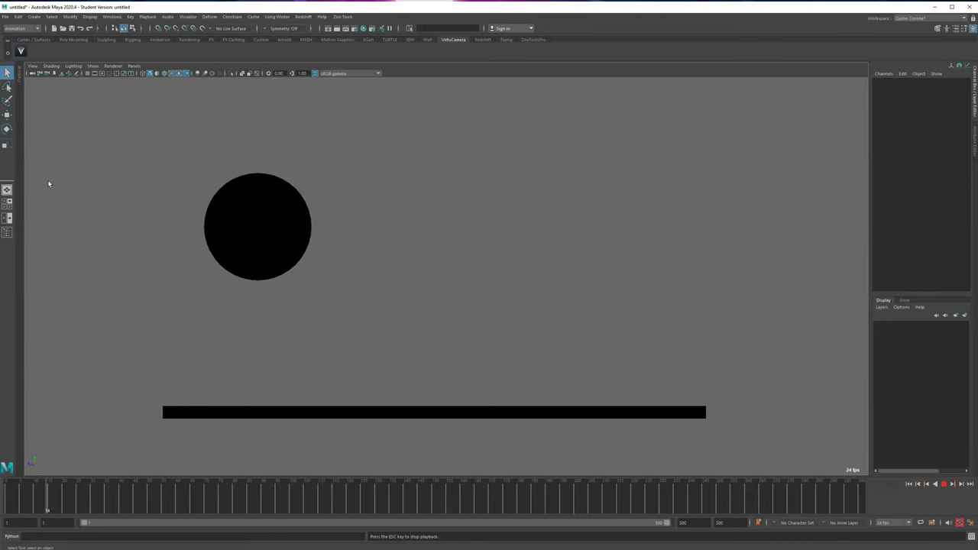
{"action": "key", "text": "Escape"}
{"action": "left_click_drag", "start_coordinate": [171, 486], "coordinate": [7, 501]}
Step: Select the sphere and shift all its keys from frame 82 to the end of the timeline 4 frames earlier
{"action": "key", "text": "space"}
{"action": "left_click", "coordinate": [489, 160]}
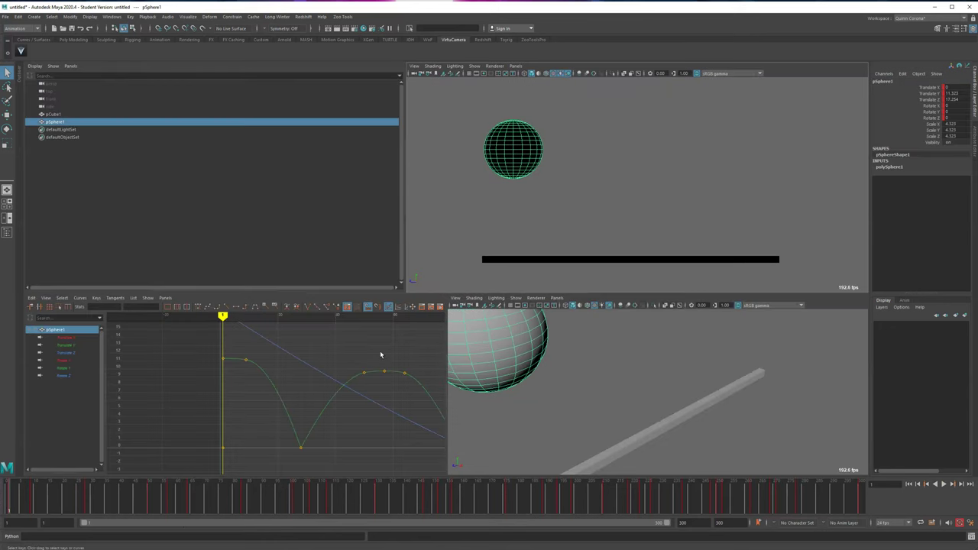
{"action": "left_click_drag", "start_coordinate": [64, 343], "coordinate": [66, 338]}
{"action": "key", "text": "f"}
{"action": "left_click_drag", "start_coordinate": [11, 500], "coordinate": [221, 470]}
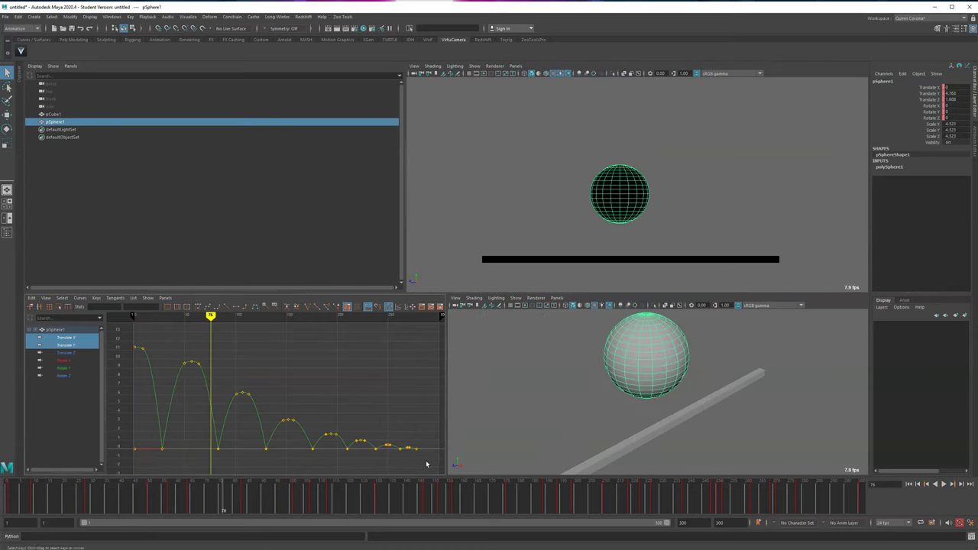
{"action": "left_click_drag", "start_coordinate": [862, 508], "coordinate": [239, 510], "text": "shift"}
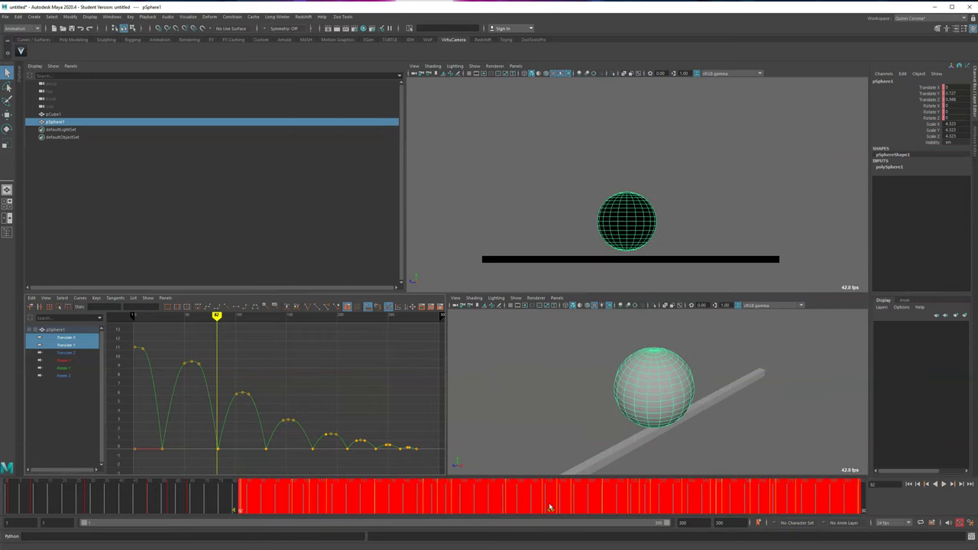
{"action": "left_click_drag", "start_coordinate": [549, 509], "coordinate": [537, 498]}
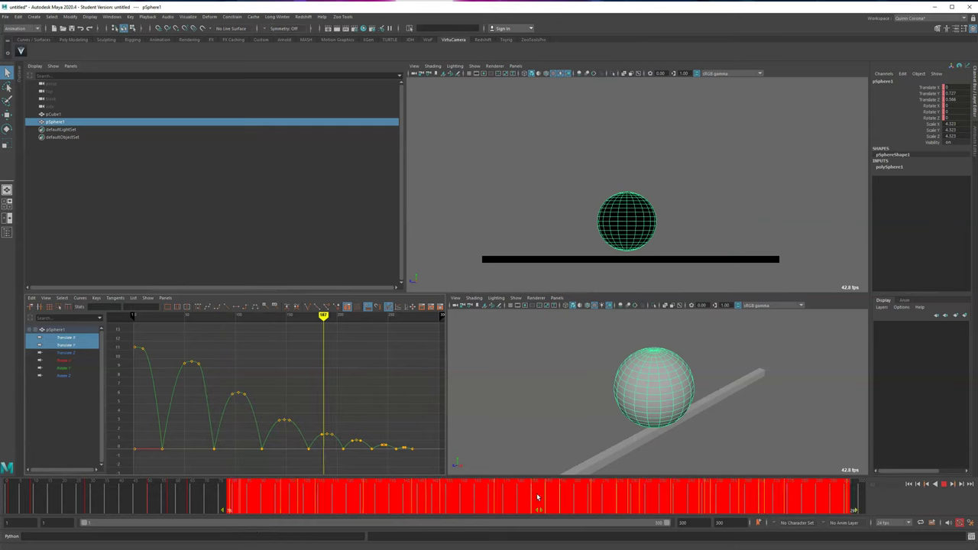
Step: Shift all keys from just before the second peak to the end 4 frames earlier and scrub through the second bounce
{"action": "left_click_drag", "start_coordinate": [136, 502], "coordinate": [862, 505], "text": "shift"}
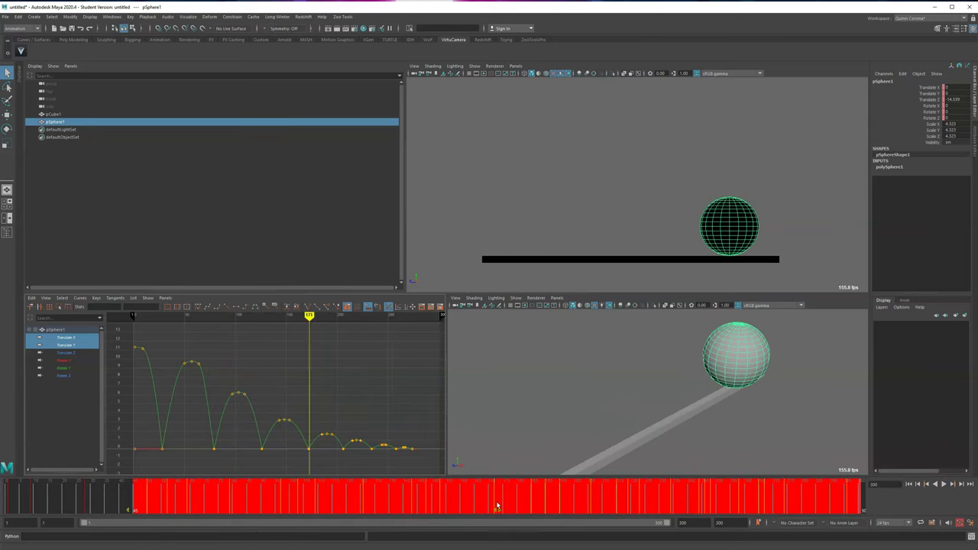
{"action": "left_click_drag", "start_coordinate": [497, 505], "coordinate": [488, 498]}
{"action": "left_click_drag", "start_coordinate": [46, 502], "coordinate": [192, 504]}
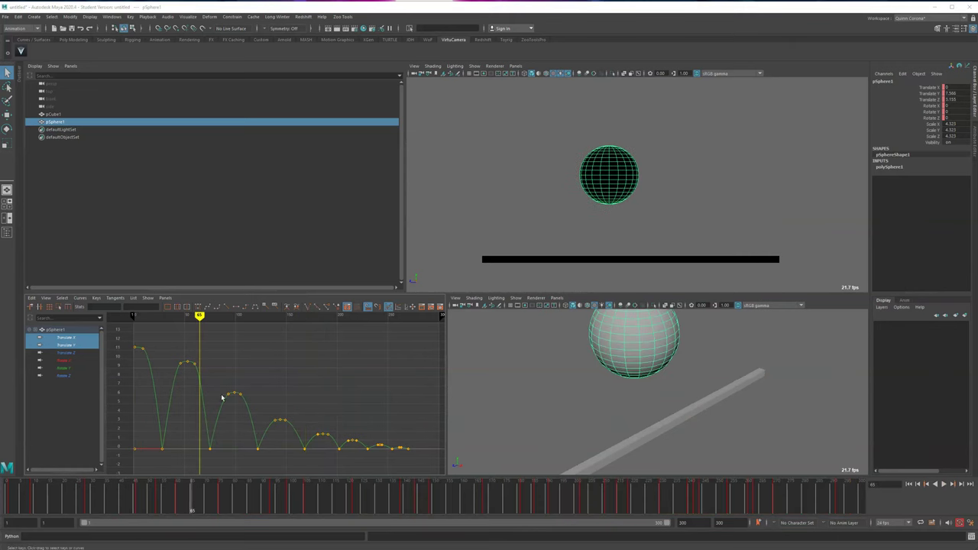
Step: Frame the first two bounces in the enlarged graph and adjust the tangent entering the floor contact at frame 75
{"action": "key", "text": "space"}
{"action": "left_click_drag", "start_coordinate": [370, 369], "coordinate": [372, 371]}
{"action": "key", "text": "f"}
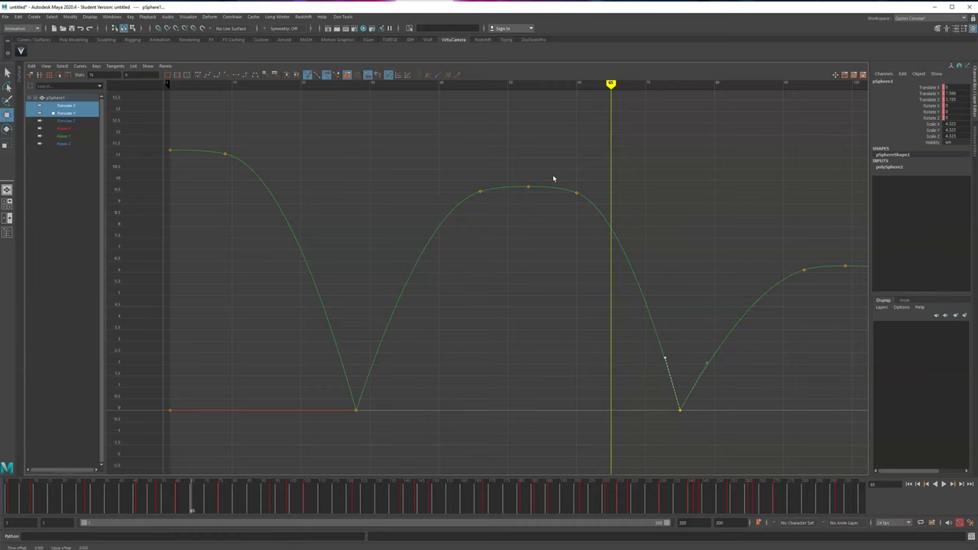
Step: Play the animation in the side view and scrub through the second bounce to check its timing
{"action": "key", "text": "space"}
{"action": "key", "text": "space"}
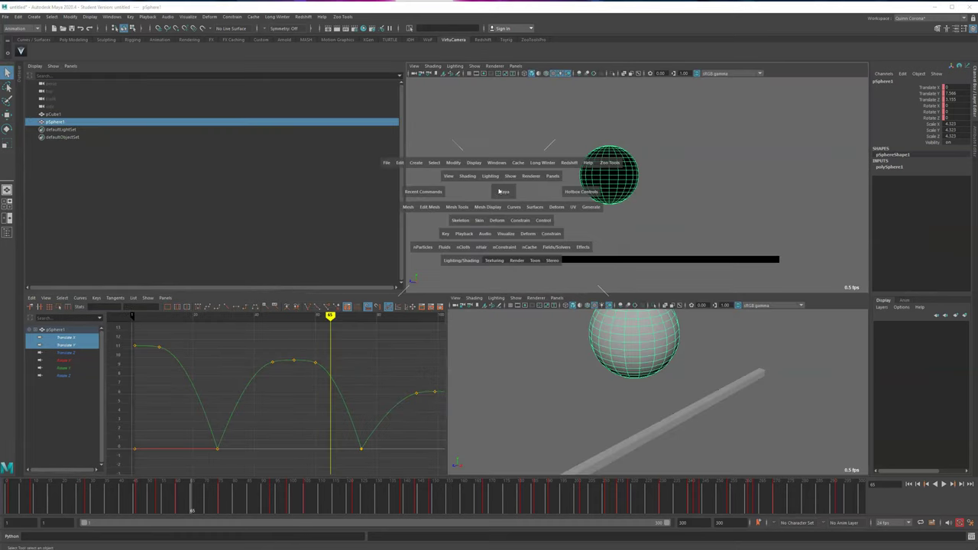
{"action": "left_click_drag", "start_coordinate": [147, 511], "coordinate": [188, 525]}
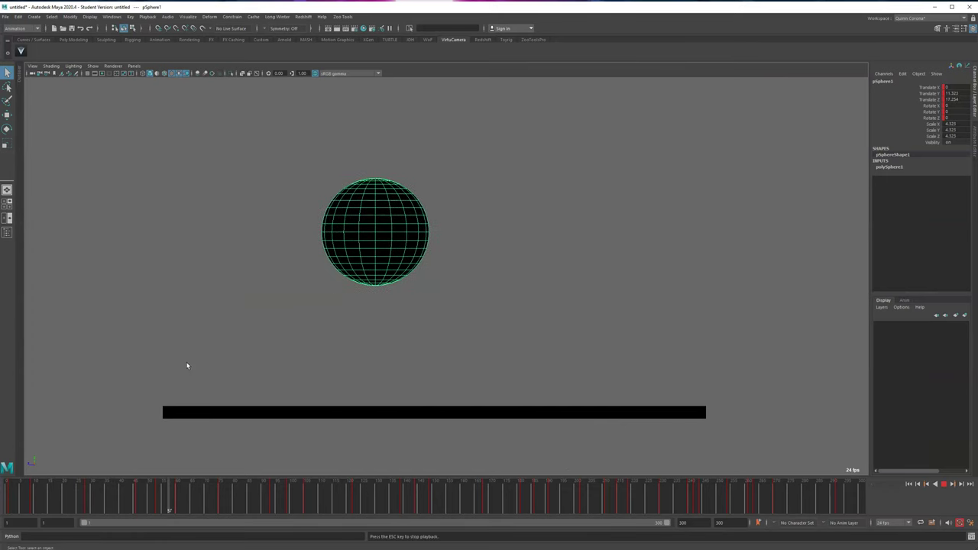
{"action": "mouse_move", "coordinate": [153, 502]}
{"action": "left_mouse_down"}
{"action": "mouse_move", "coordinate": [226, 506]}
{"action": "mouse_move", "coordinate": [162, 501]}
{"action": "mouse_move", "coordinate": [191, 494]}
{"action": "mouse_move", "coordinate": [214, 502]}
{"action": "mouse_move", "coordinate": [178, 498]}
{"action": "mouse_move", "coordinate": [218, 507]}
{"action": "left_mouse_up"}
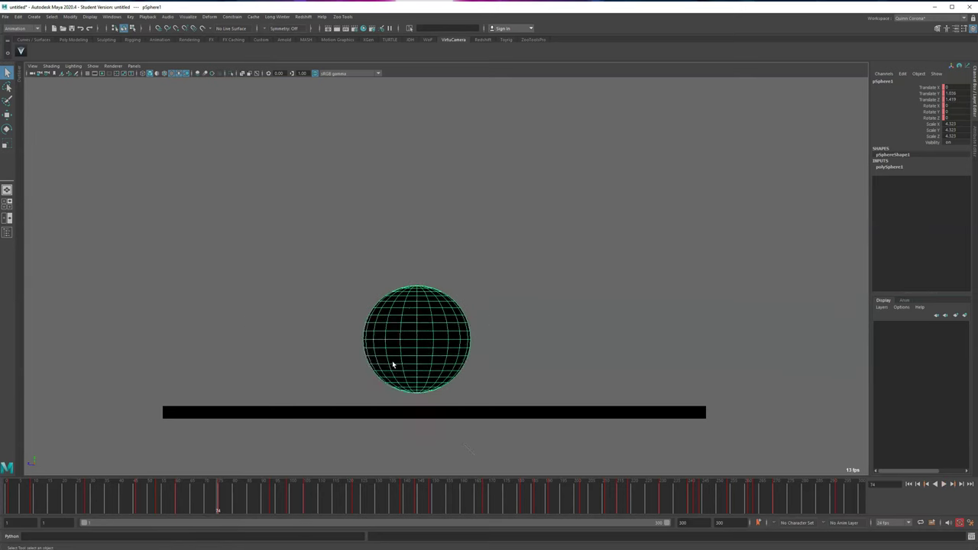
Step: Shift the Translate Y keys from the floor contact at frame 75 to the end of the curve 3 frames earlier
{"action": "key", "text": "space"}
{"action": "key", "text": "f"}
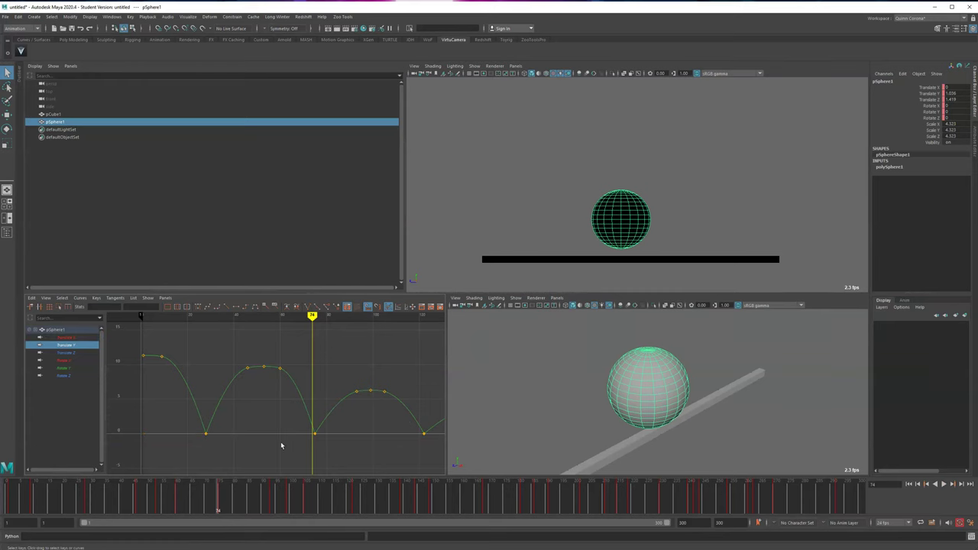
{"action": "key", "text": "a"}
{"action": "key", "text": "space"}
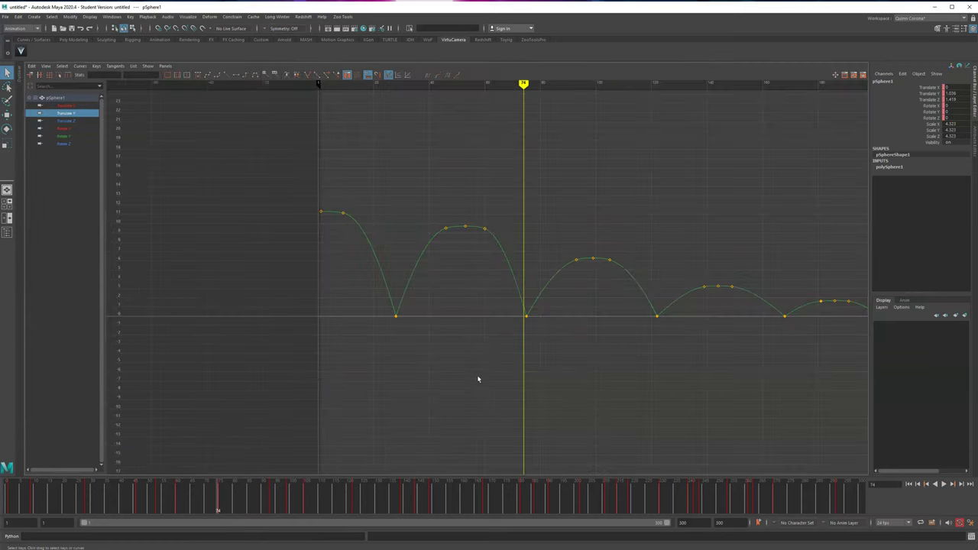
{"action": "key", "text": "a"}
{"action": "left_click_drag", "start_coordinate": [372, 255], "coordinate": [358, 233]}
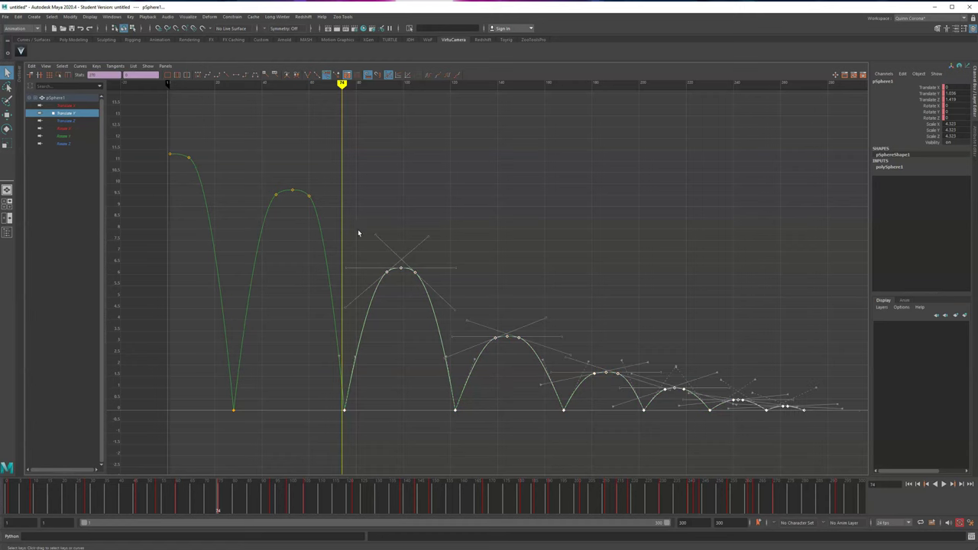
{"action": "middle_click_drag", "start_coordinate": [394, 238], "coordinate": [385, 234], "text": "shift"}
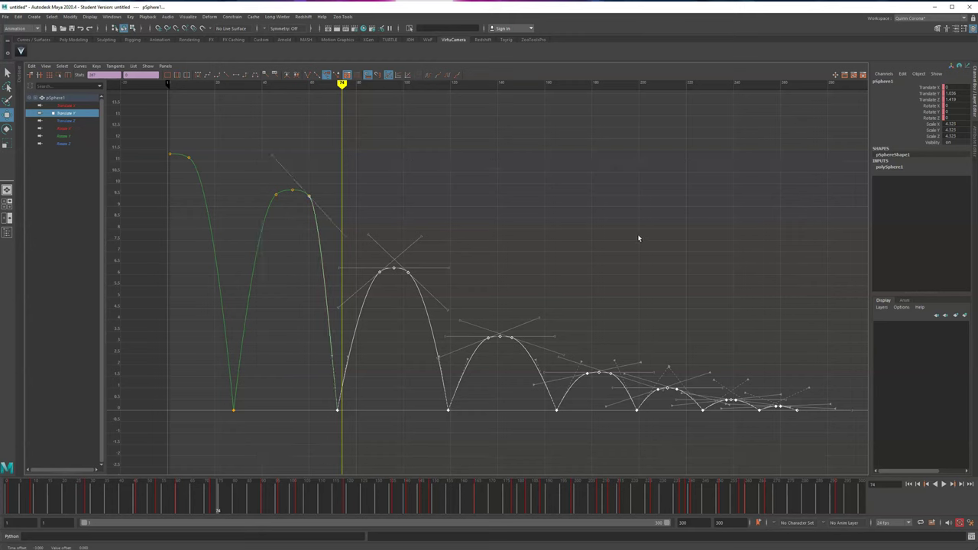
Step: Shift the Translate Y keys from the second peak onward another 3 frames earlier and refine the floor contact tangents around it
{"action": "middle_click_drag", "start_coordinate": [383, 162], "coordinate": [470, 240], "text": "shift"}
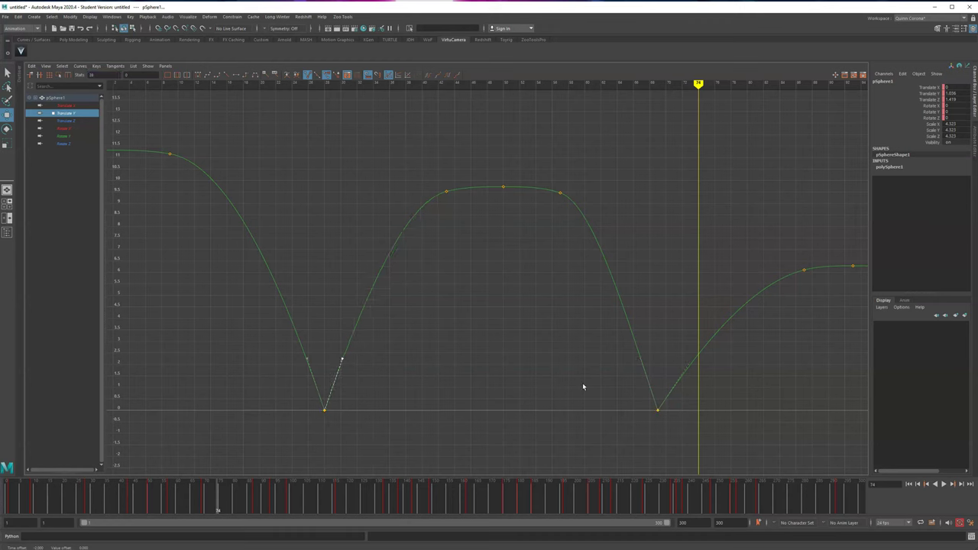
{"action": "middle_click_drag", "start_coordinate": [649, 337], "coordinate": [653, 339]}
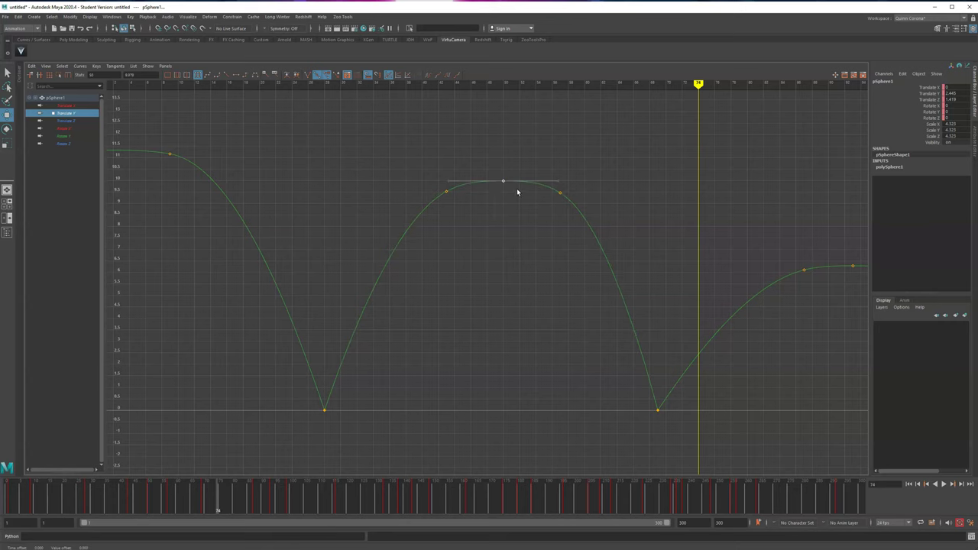
Step: Play the bounce repeatedly from the start in the enlarged side view to judge the shortened timing
{"action": "key", "text": "space"}
{"action": "key", "text": "space"}
{"action": "left_click", "coordinate": [9, 505]}
{"action": "left_click", "coordinate": [122, 401]}
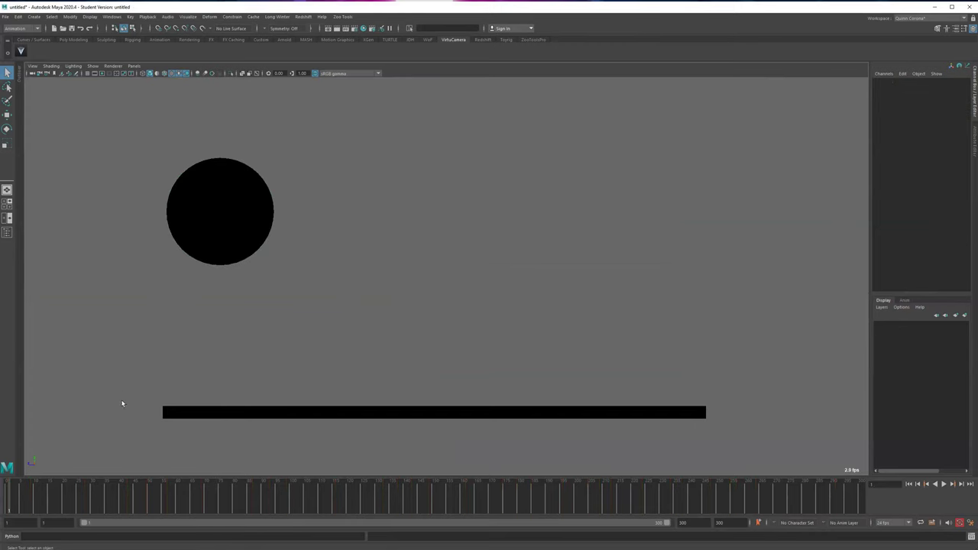
{"action": "key", "text": "alt+v"}
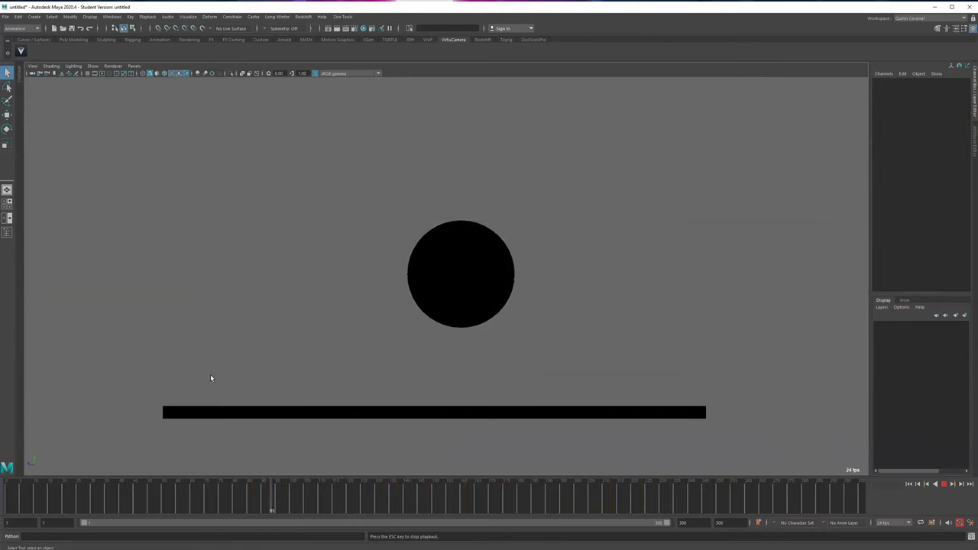
{"action": "key", "text": "Escape"}
{"action": "mouse_move", "coordinate": [293, 500]}
{"action": "left_mouse_down"}
{"action": "mouse_move", "coordinate": [120, 499]}
{"action": "mouse_move", "coordinate": [239, 492]}
{"action": "mouse_move", "coordinate": [339, 510]}
{"action": "mouse_move", "coordinate": [9, 492]}
{"action": "left_mouse_up"}
{"action": "key", "text": "alt+v"}
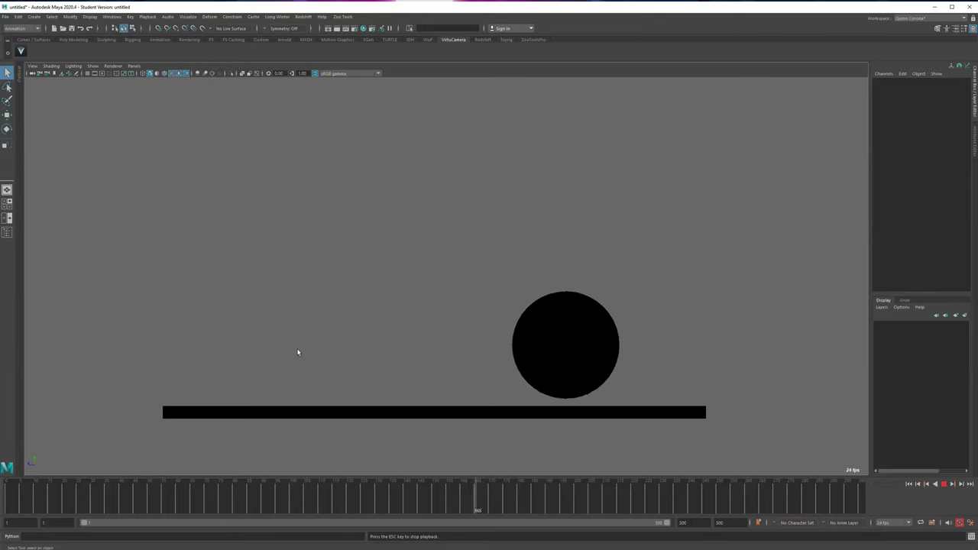
{"action": "left_click_drag", "start_coordinate": [282, 503], "coordinate": [6, 500]}
{"action": "key", "text": "alt+v"}
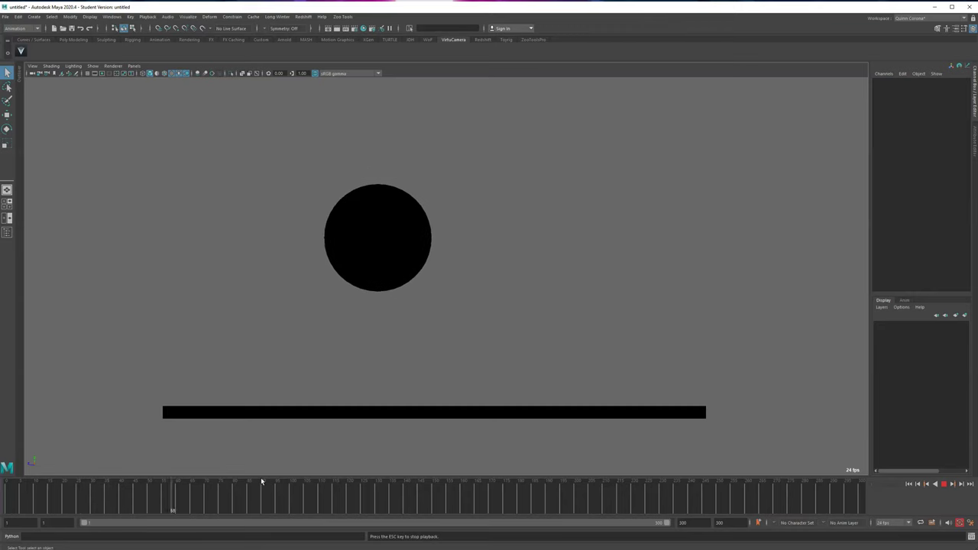
{"action": "key", "text": "space"}
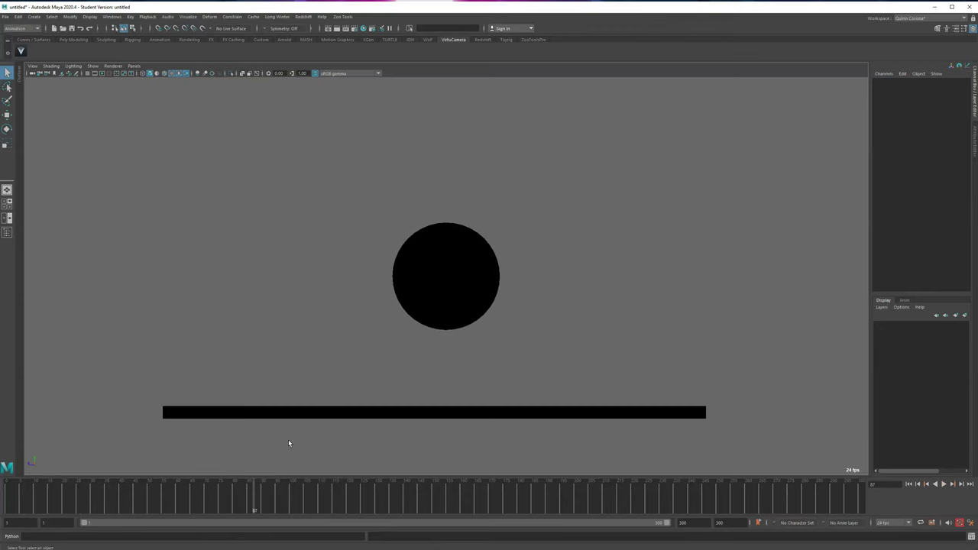
{"action": "key", "text": "space"}
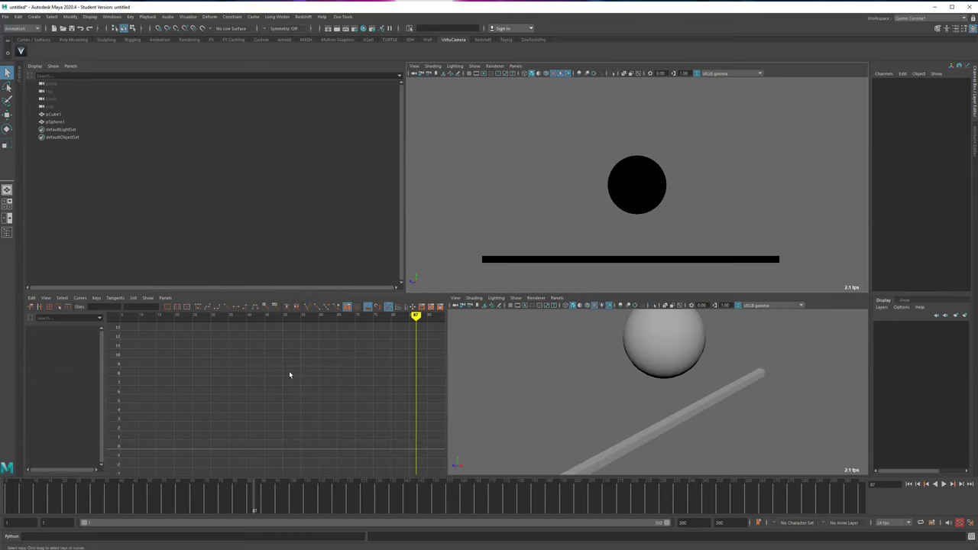
Step: Select the sphere and undo the recent Translate Y key shifts and tangent edits around the first two floor contacts
{"action": "left_click", "coordinate": [631, 177]}
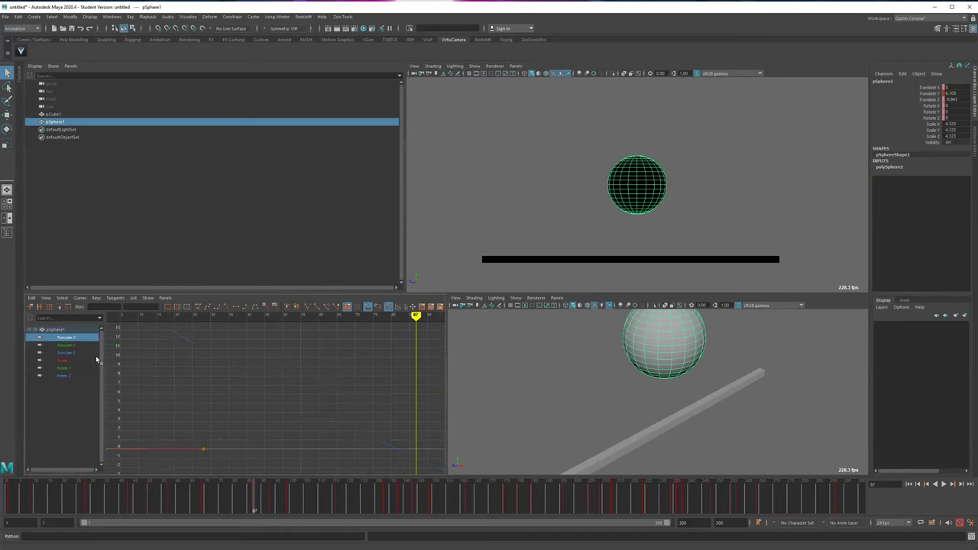
{"action": "left_click", "coordinate": [65, 345]}
{"action": "key", "text": "ctrl+z"}
{"action": "key", "text": "ctrl+z"}
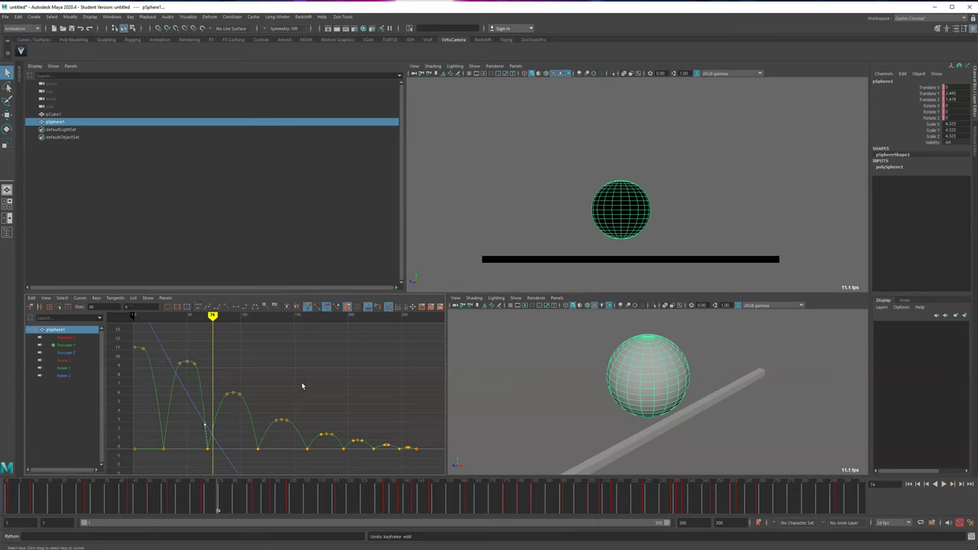
{"action": "key", "text": "ctrl+z"}
{"action": "key", "text": "ctrl+z"}
{"action": "key", "text": "ctrl+z"}
{"action": "key", "text": "ctrl+z"}
{"action": "key", "text": "ctrl+z"}
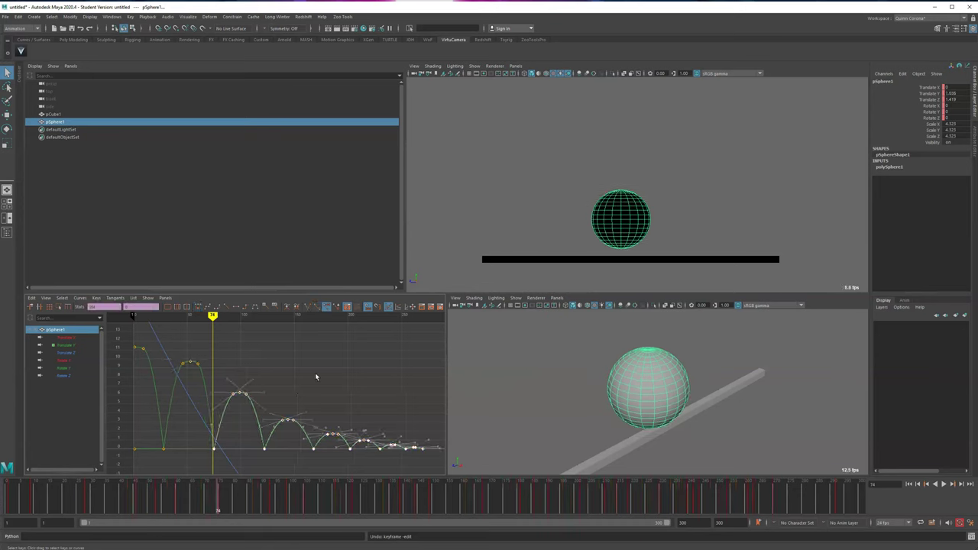
{"action": "key", "text": "ctrl+z"}
{"action": "key", "text": "ctrl+z"}
{"action": "key", "text": "ctrl+z"}
{"action": "key", "text": "ctrl+z"}
{"action": "key", "text": "ctrl+z"}
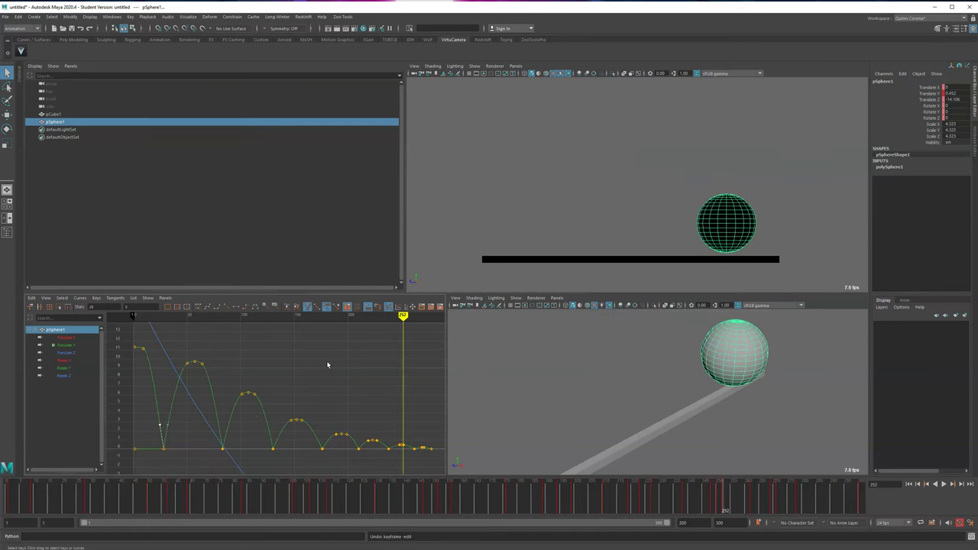
{"action": "key", "text": "ctrl+z"}
{"action": "key", "text": "f"}
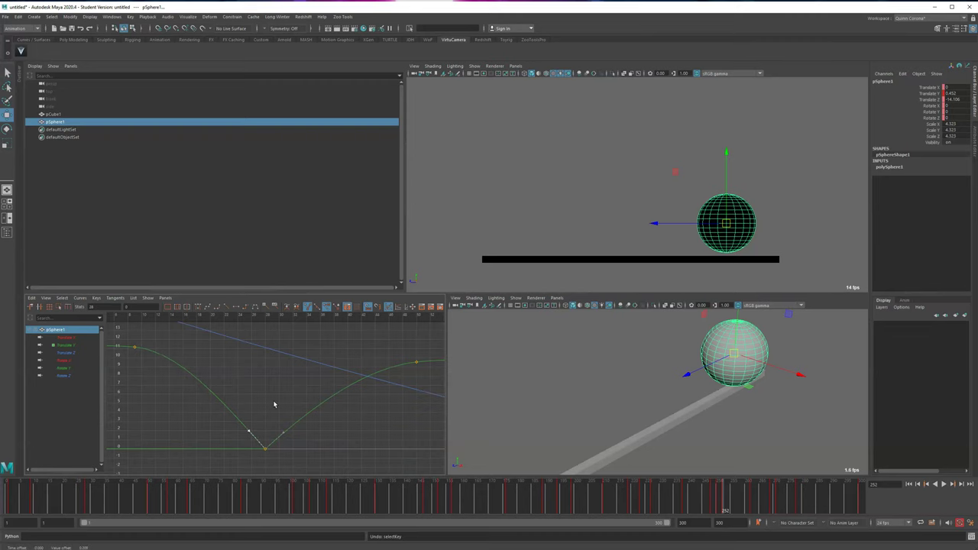
Step: Play the animation with all three balls in the enlarged side view and return to frame 1
{"action": "left_click", "coordinate": [531, 141]}
{"action": "key", "text": "space"}
{"action": "key", "text": "alt+v"}
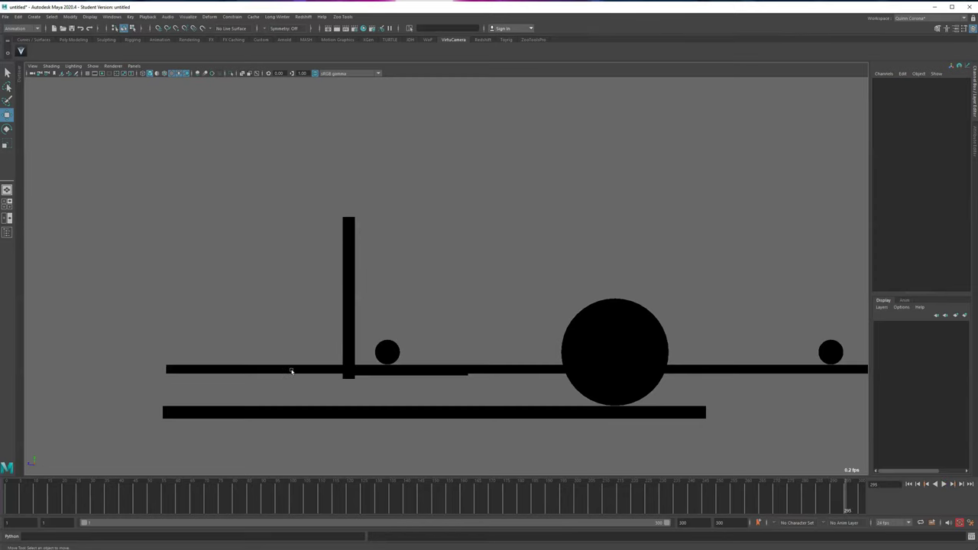
{"action": "middle_click_drag", "start_coordinate": [372, 451], "coordinate": [284, 449], "text": "alt"}
{"action": "right_click_drag", "start_coordinate": [284, 449], "coordinate": [304, 379], "text": "alt"}
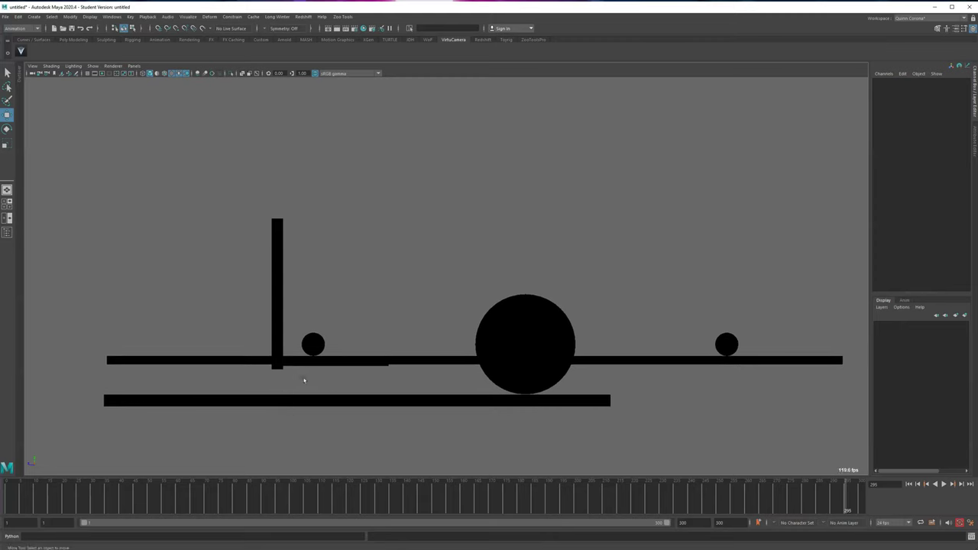
{"action": "key", "text": "alt+v"}
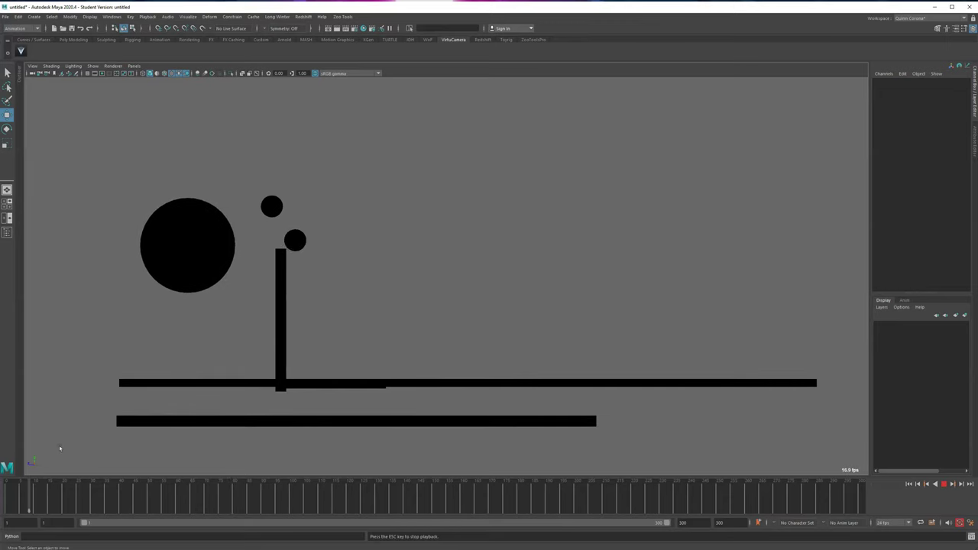
{"action": "left_click", "coordinate": [94, 494]}
{"action": "left_click_drag", "start_coordinate": [94, 494], "coordinate": [3, 495]}
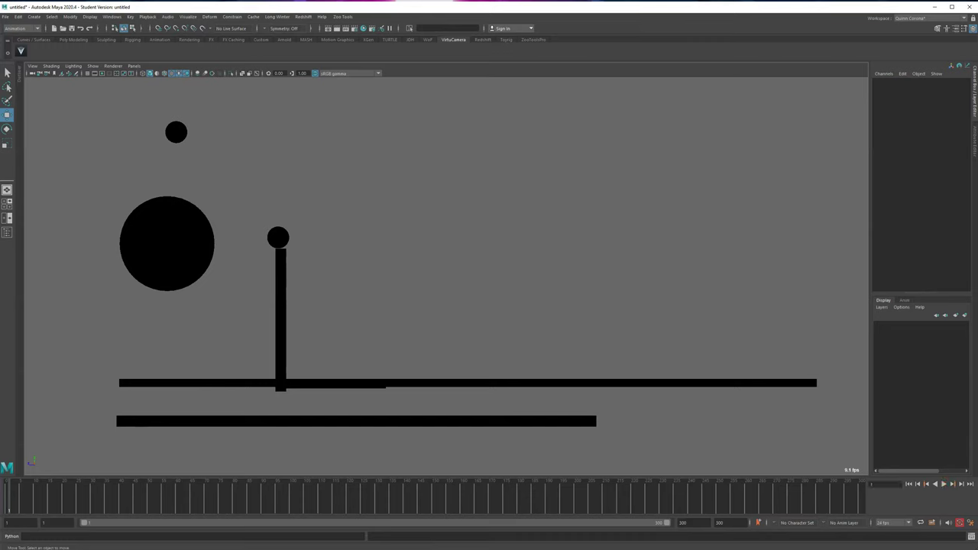
Step: Group the large sphere with its floor and raise the group about 3.4 units to line up with the long floor
{"action": "left_click", "coordinate": [136, 421]}
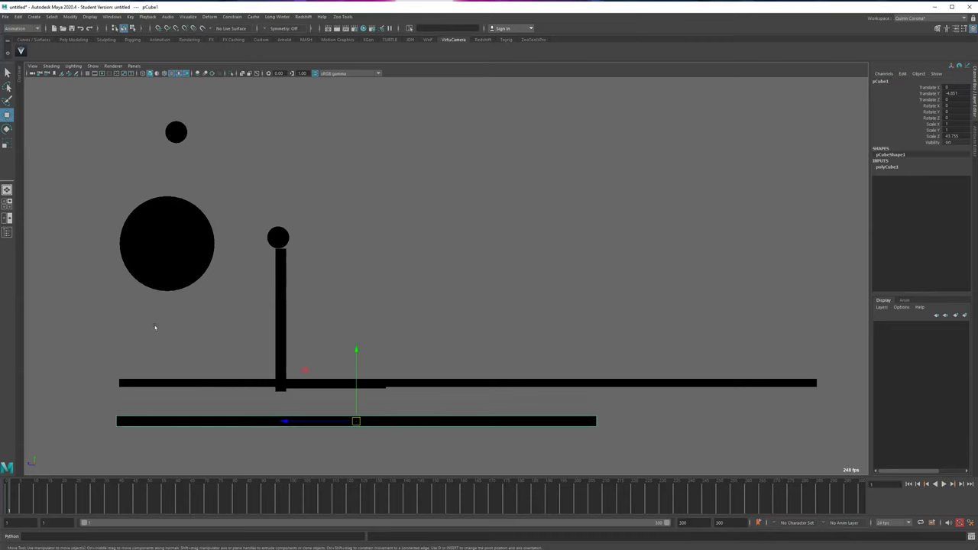
{"action": "left_click", "coordinate": [184, 283]}
{"action": "key", "text": "ctrl+g"}
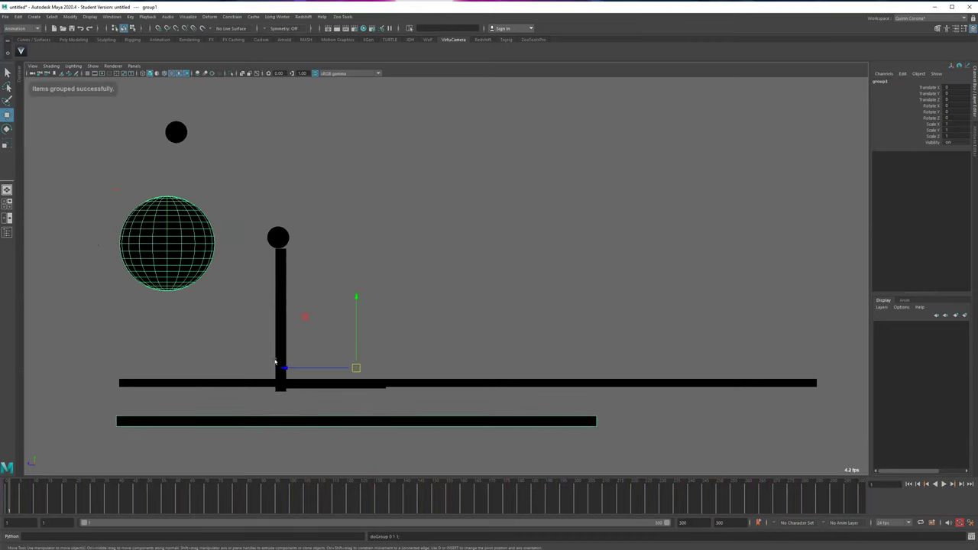
{"action": "left_click_drag", "start_coordinate": [359, 368], "coordinate": [353, 328]}
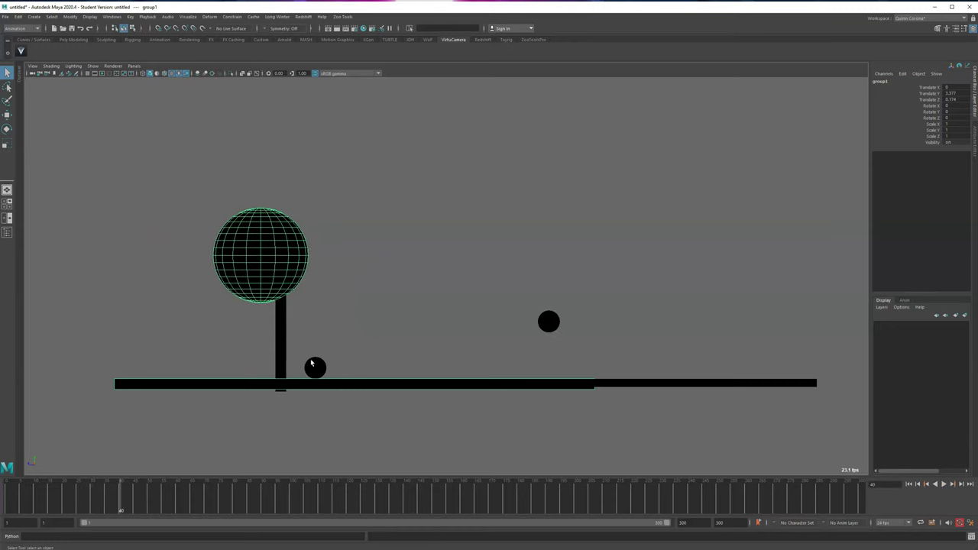
Step: Group the small ball with its upright post at frame 1 and move the group to about -15.04 in Translate Z
{"action": "left_click_drag", "start_coordinate": [289, 358], "coordinate": [323, 367]}
{"action": "left_click_drag", "start_coordinate": [83, 495], "coordinate": [6, 505]}
{"action": "key", "text": "ctrl+g"}
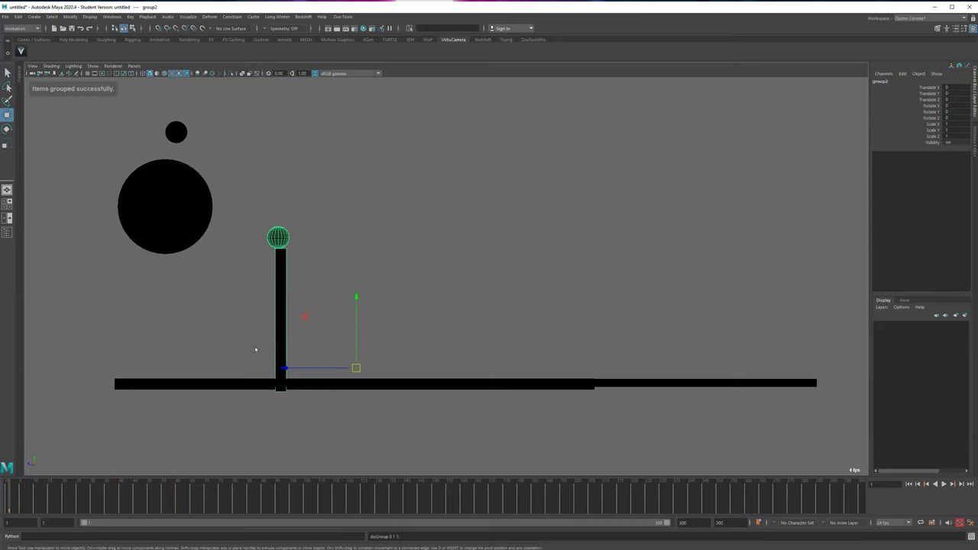
{"action": "left_click_drag", "start_coordinate": [355, 369], "coordinate": [514, 355]}
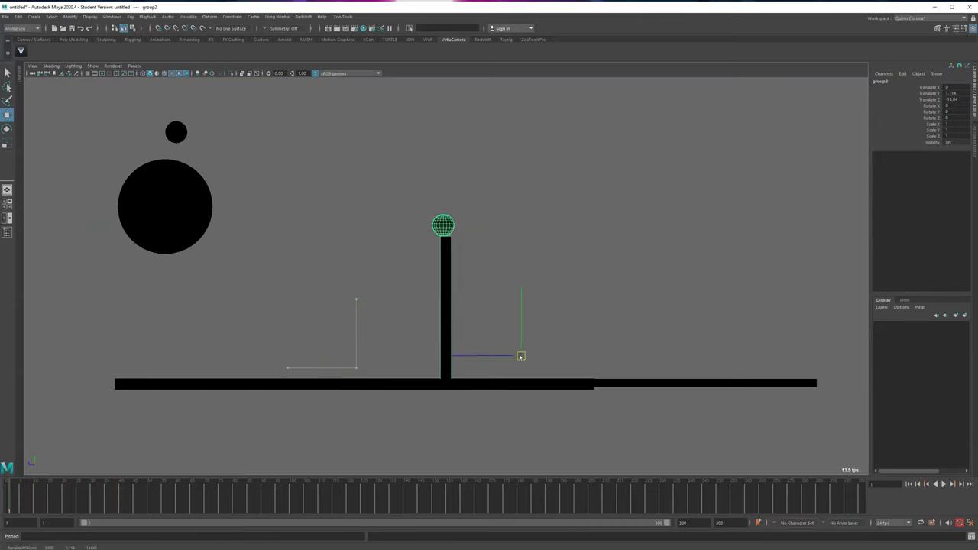
Step: Play the animation briefly and lower the post-and-ball group to about 0.07 in Translate Y so the ball rests on the floor
{"action": "left_click", "coordinate": [184, 374]}
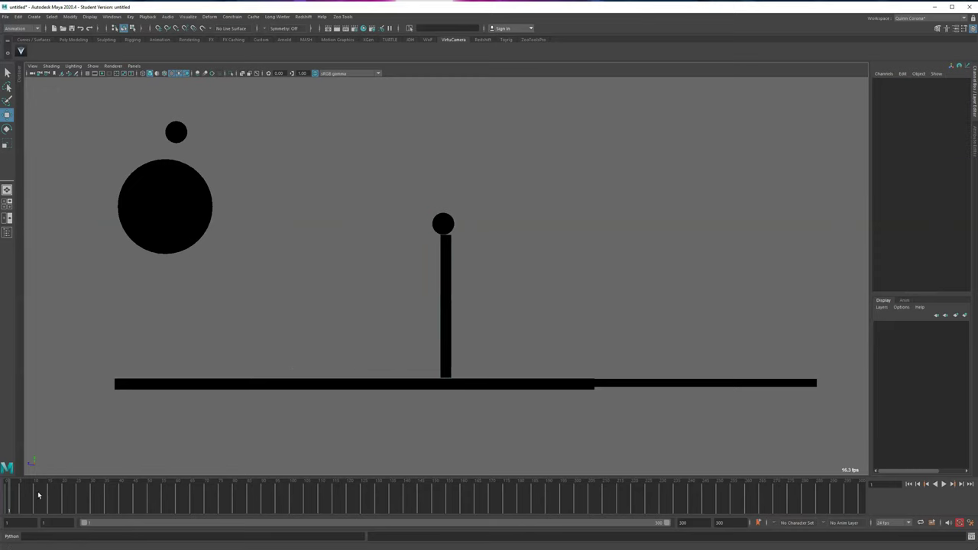
{"action": "key", "text": "alt+v"}
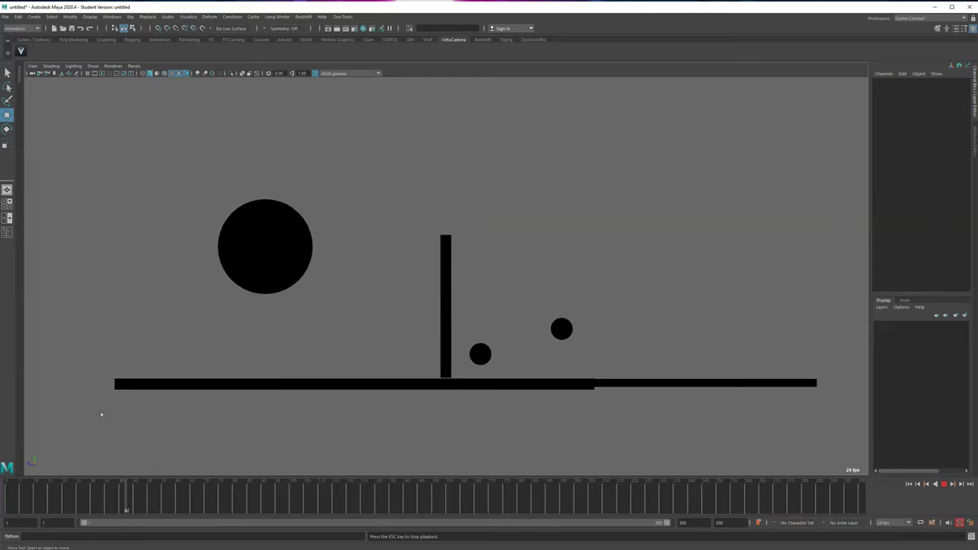
{"action": "key", "text": "Escape"}
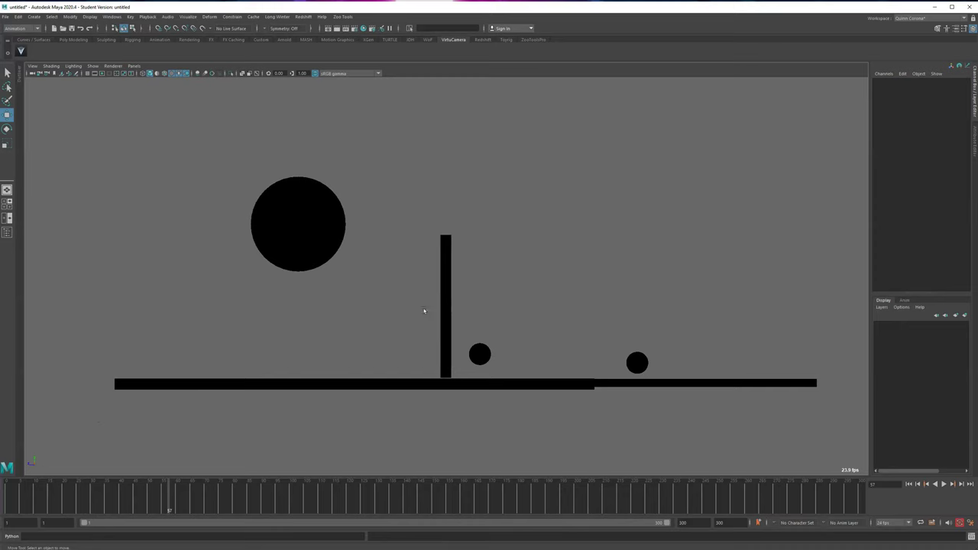
{"action": "left_click", "coordinate": [481, 353]}
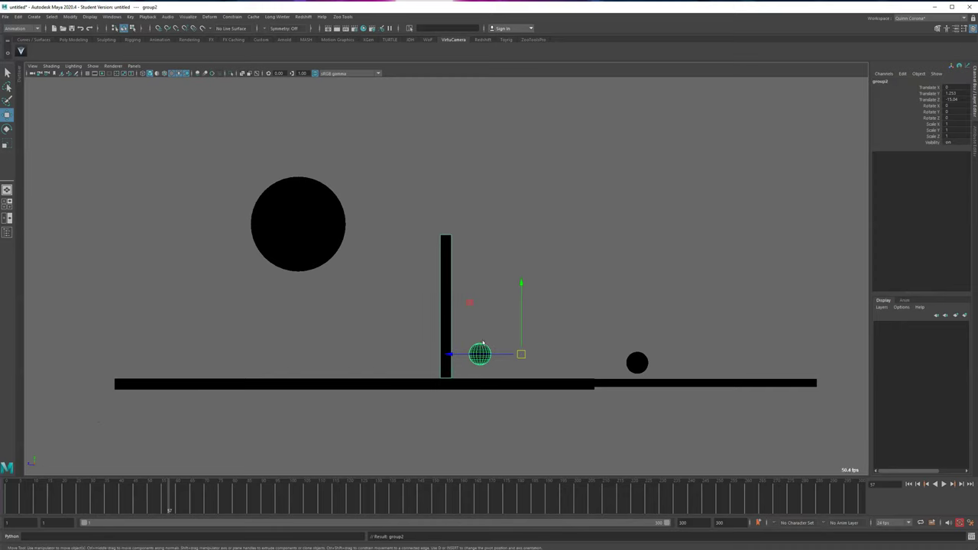
{"action": "left_click_drag", "start_coordinate": [520, 355], "coordinate": [522, 363]}
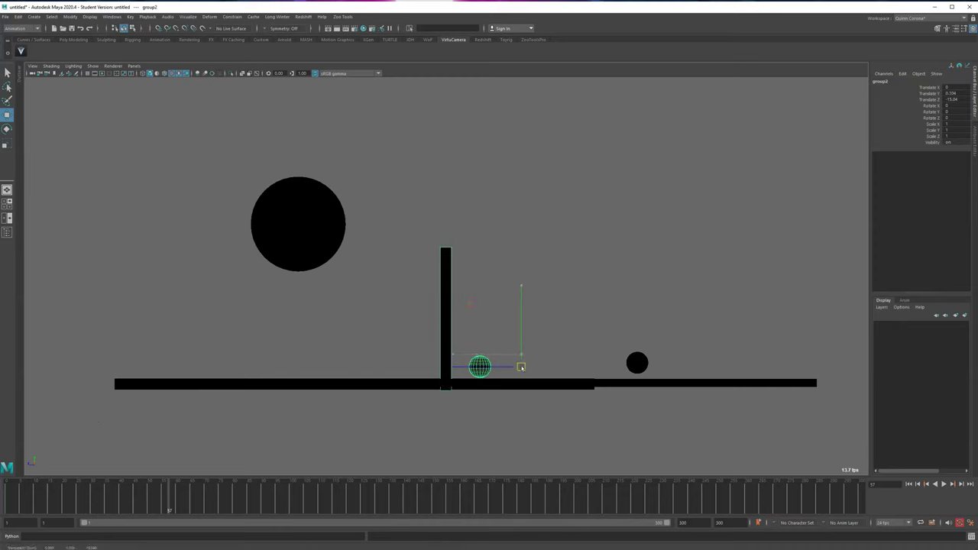
Step: Play the animation from the start to compare how the large ball and the two small balls move
{"action": "left_click_drag", "start_coordinate": [151, 499], "coordinate": [13, 507]}
{"action": "left_click", "coordinate": [162, 435]}
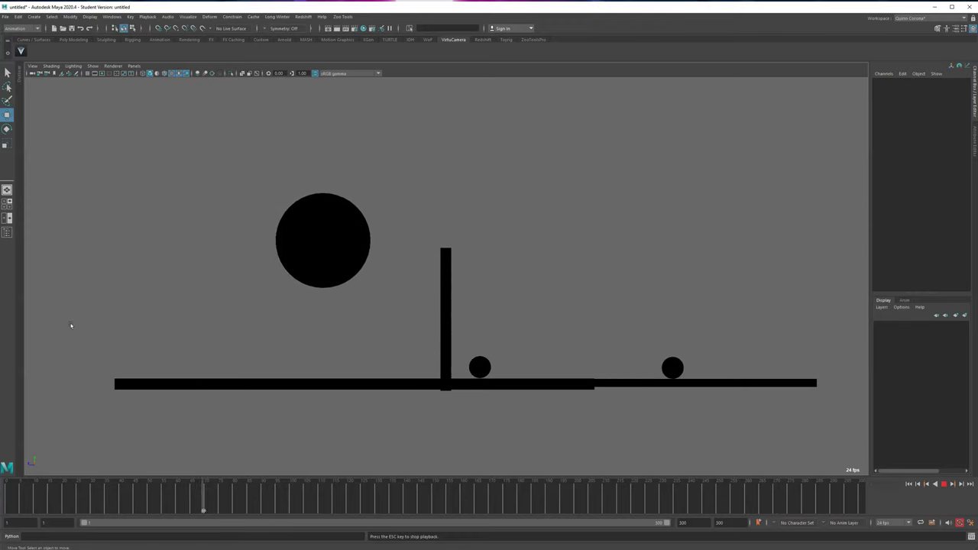
{"action": "key", "text": "Escape"}
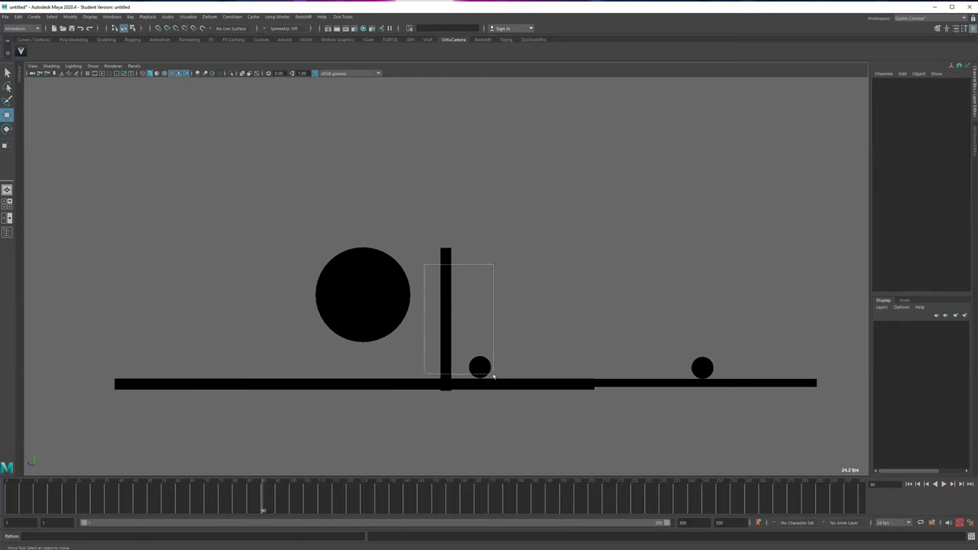
Step: Move the post-and-ball group to the floor's starting end, about 14.66 in Translate Z, and play the animation
{"action": "left_click_drag", "start_coordinate": [493, 375], "coordinate": [493, 375]}
{"action": "key", "text": "alt+v"}
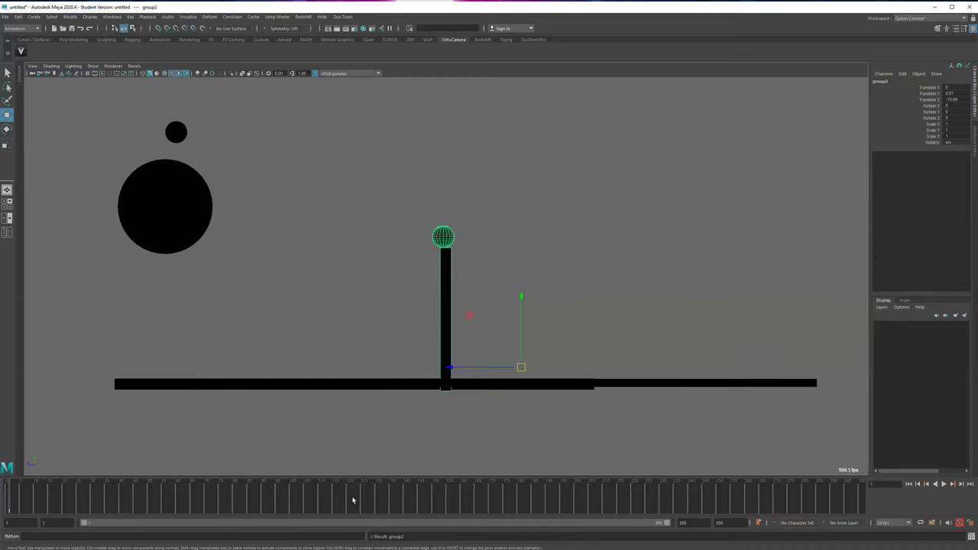
{"action": "left_click_drag", "start_coordinate": [523, 362], "coordinate": [191, 353]}
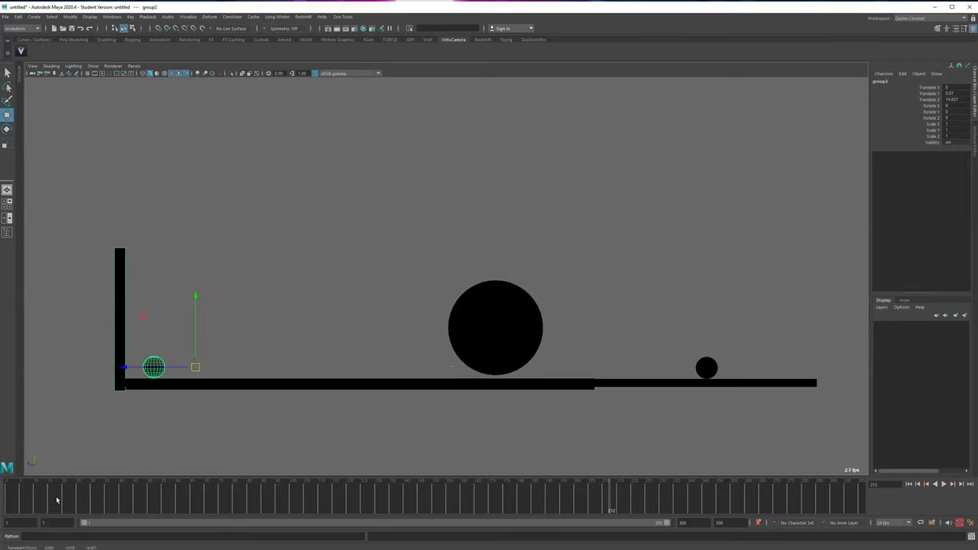
{"action": "key", "text": "alt+v"}
Step: Select the large sphere's group and shift it along the floor to about -1 in Translate Z, clear of the post
{"action": "left_click", "coordinate": [168, 227]}
{"action": "key", "text": "Up"}
{"action": "left_click_drag", "start_coordinate": [279, 331], "coordinate": [301, 330]}
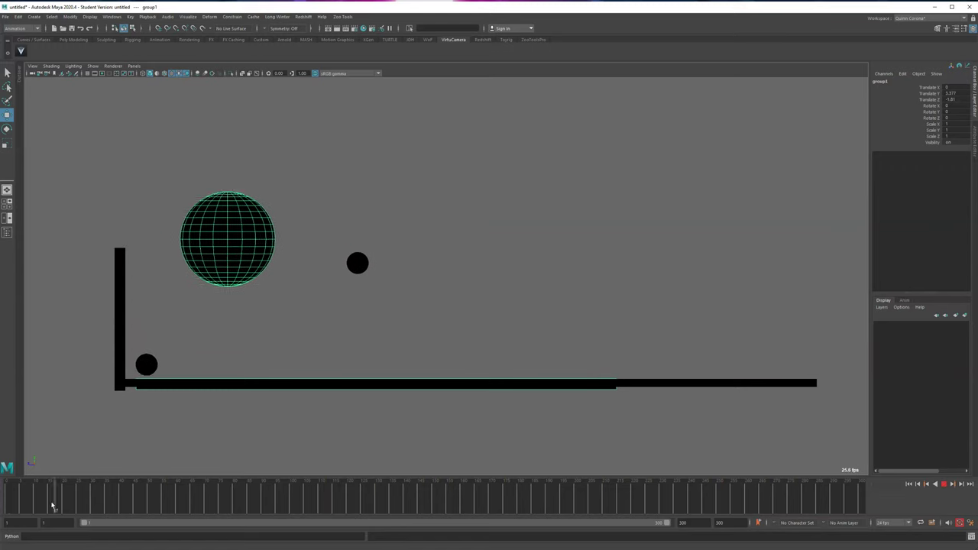
{"action": "left_click", "coordinate": [23, 504]}
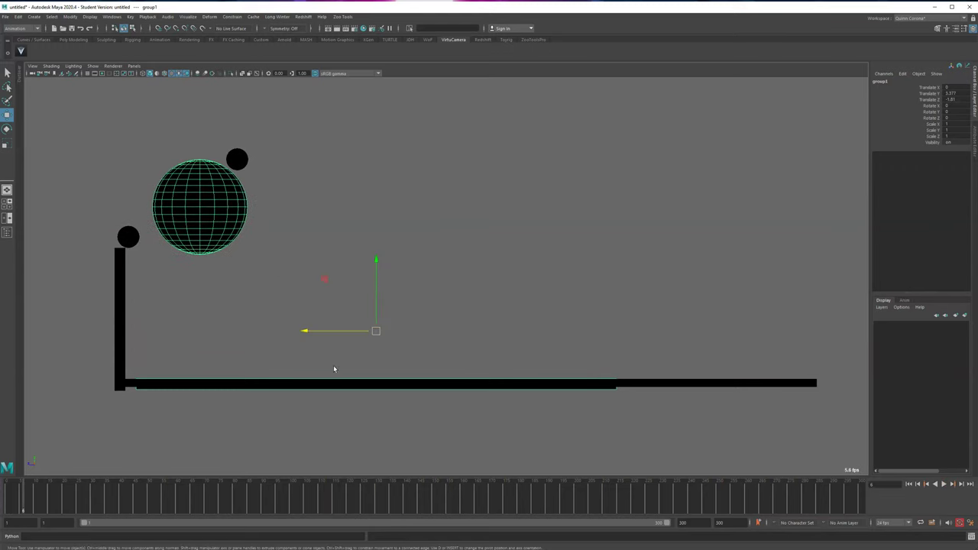
{"action": "left_click_drag", "start_coordinate": [304, 331], "coordinate": [295, 331]}
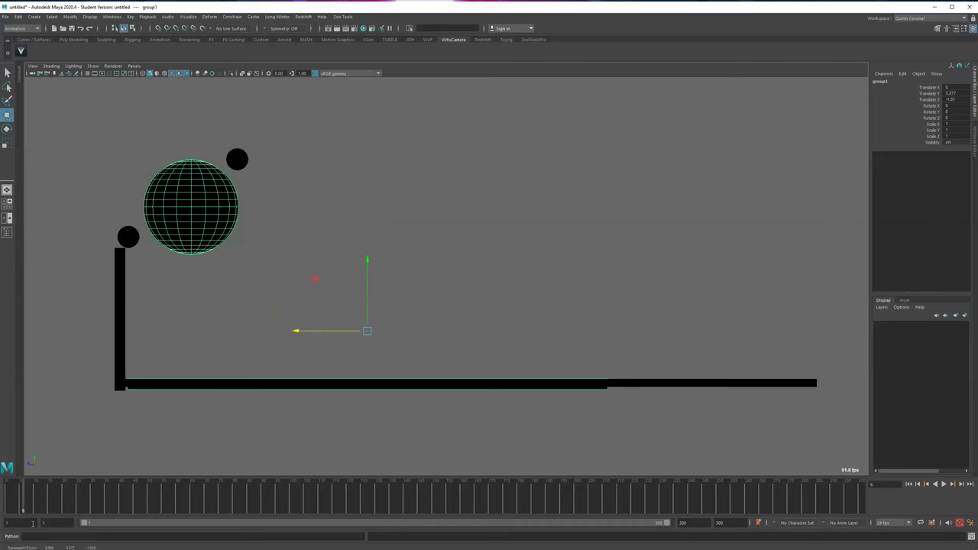
Step: Deselect everything and play the animation from the first frame to compare the three balls side by side
{"action": "key", "text": "alt+v"}
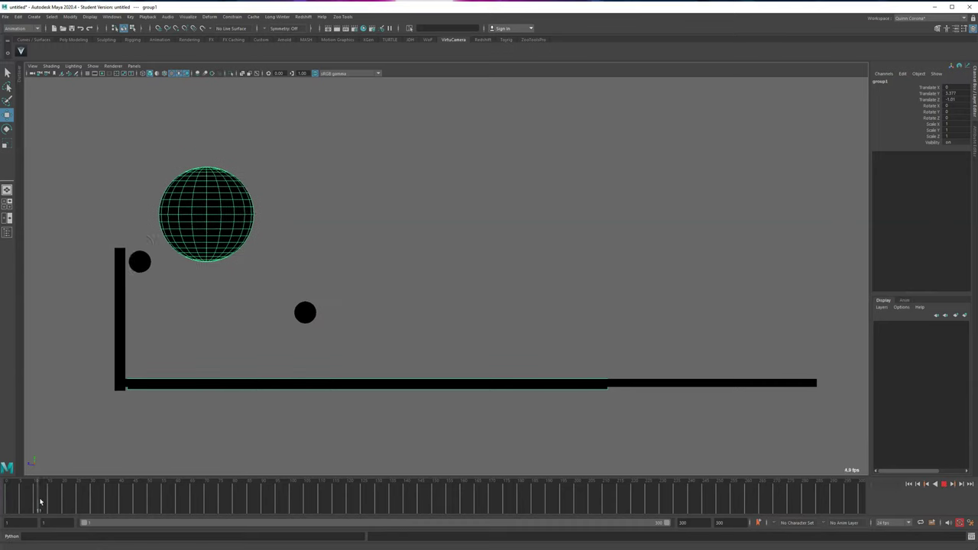
{"action": "left_click", "coordinate": [100, 505]}
{"action": "left_click", "coordinate": [79, 461]}
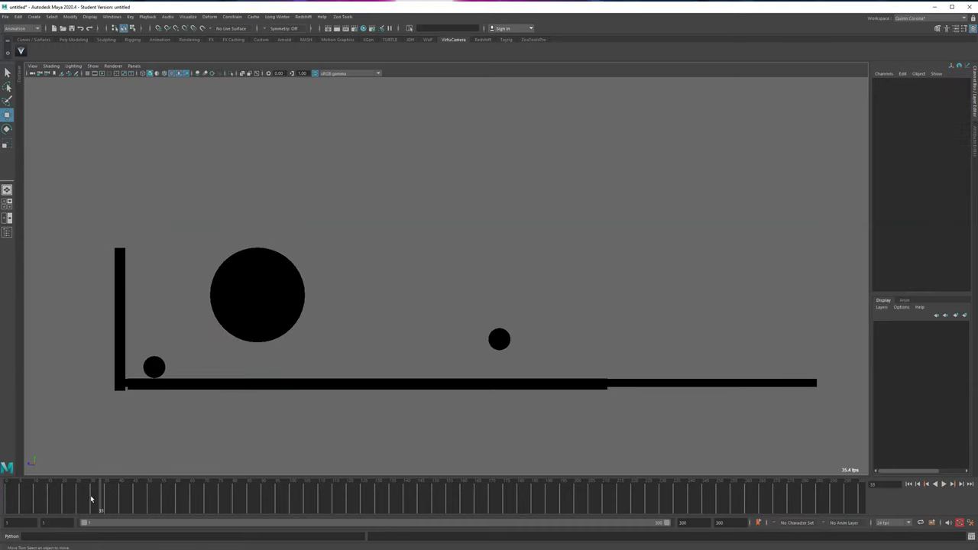
{"action": "left_click", "coordinate": [9, 501]}
{"action": "key", "text": "alt+v"}
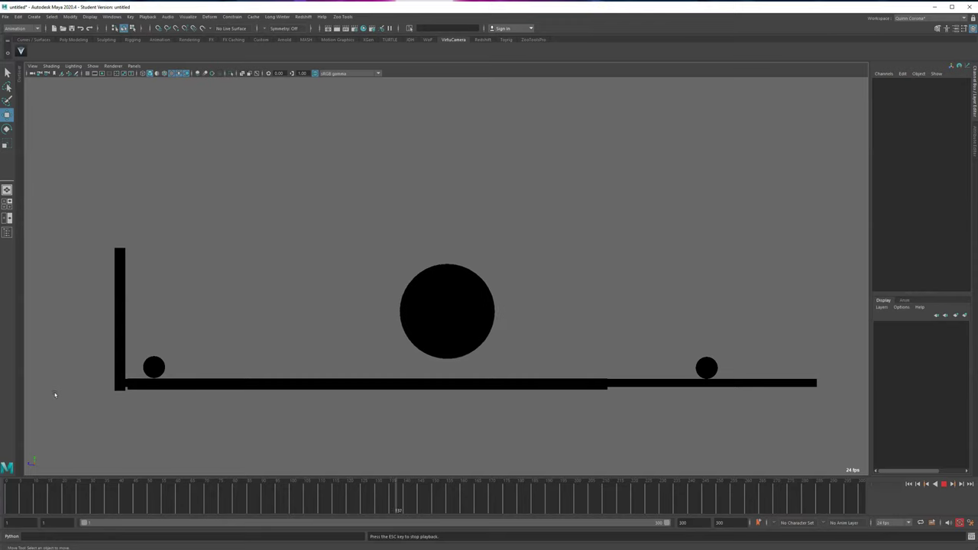
Step: Replay the animation from the first frame to check the start of the three balls' motion, and return to frame 1
{"action": "key", "text": "Escape"}
{"action": "left_click_drag", "start_coordinate": [42, 495], "coordinate": [7, 504]}
{"action": "key", "text": "alt+v"}
{"action": "key", "text": "Escape"}
{"action": "left_click_drag", "start_coordinate": [69, 510], "coordinate": [7, 504]}
Step: Try nudging the small ball on top of the post to about 11.74 in Translate Y and 7.02 in Translate Z
{"action": "left_click_drag", "start_coordinate": [80, 210], "coordinate": [105, 280]}
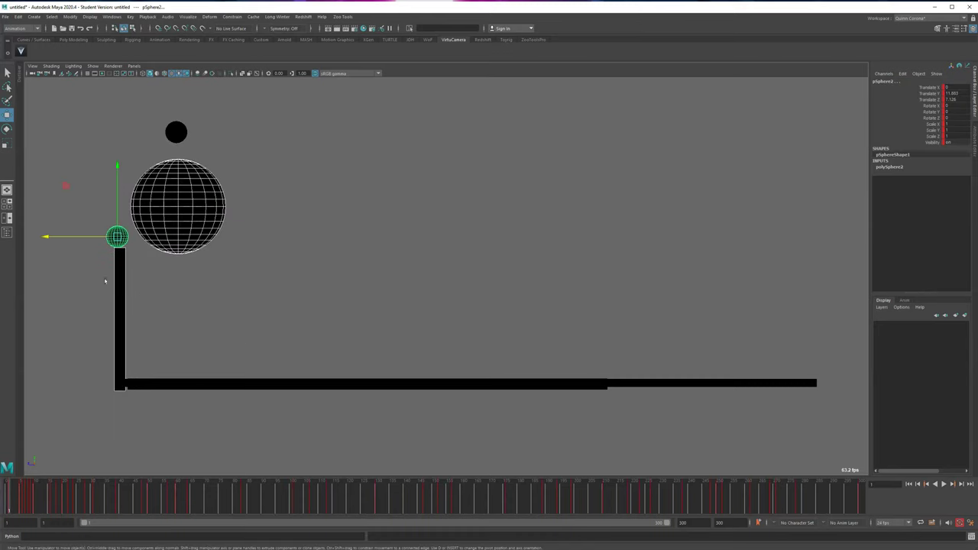
{"action": "left_click_drag", "start_coordinate": [117, 238], "coordinate": [117, 240]}
{"action": "left_click_drag", "start_coordinate": [64, 185], "coordinate": [65, 187]}
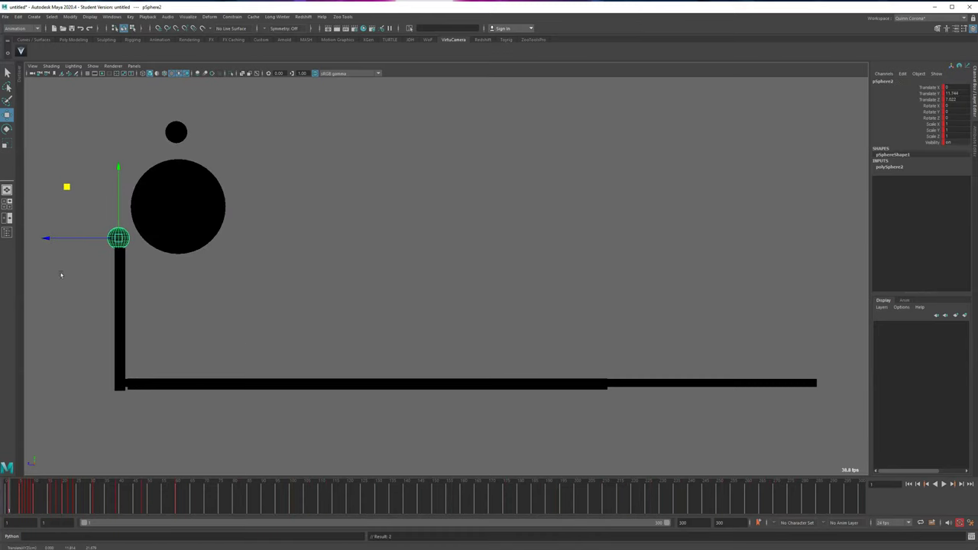
Step: Play the animation twice from the first frame with nothing selected to compare how the three balls drop and bounce
{"action": "left_click", "coordinate": [47, 397]}
{"action": "key", "text": "alt+v"}
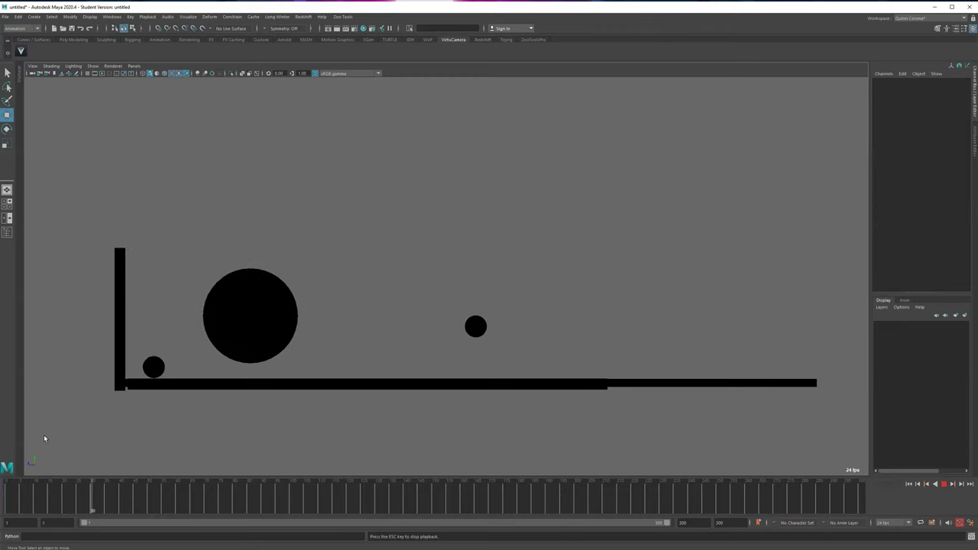
{"action": "key", "text": "Escape"}
{"action": "key", "text": "alt+shift+v"}
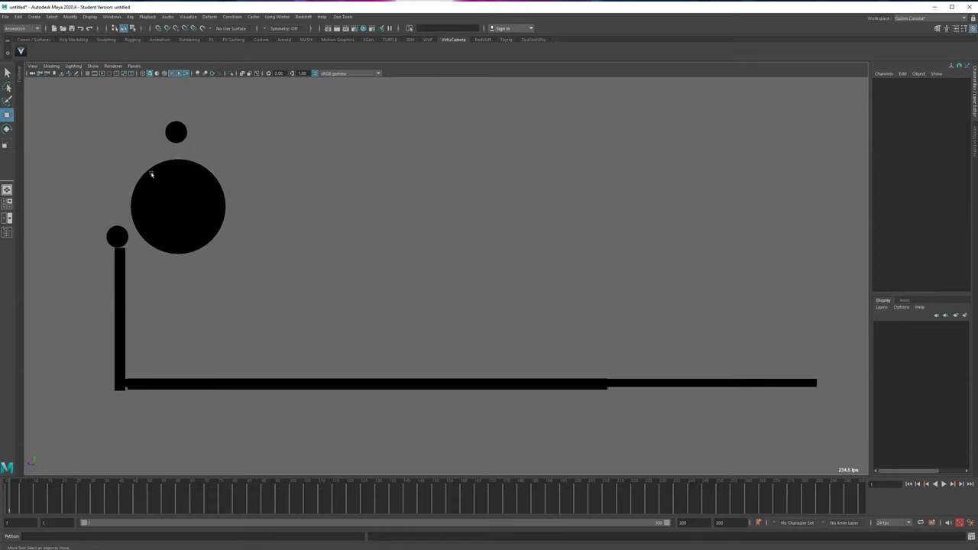
{"action": "left_click", "coordinate": [176, 130]}
{"action": "left_click", "coordinate": [87, 148]}
{"action": "key", "text": "alt+v"}
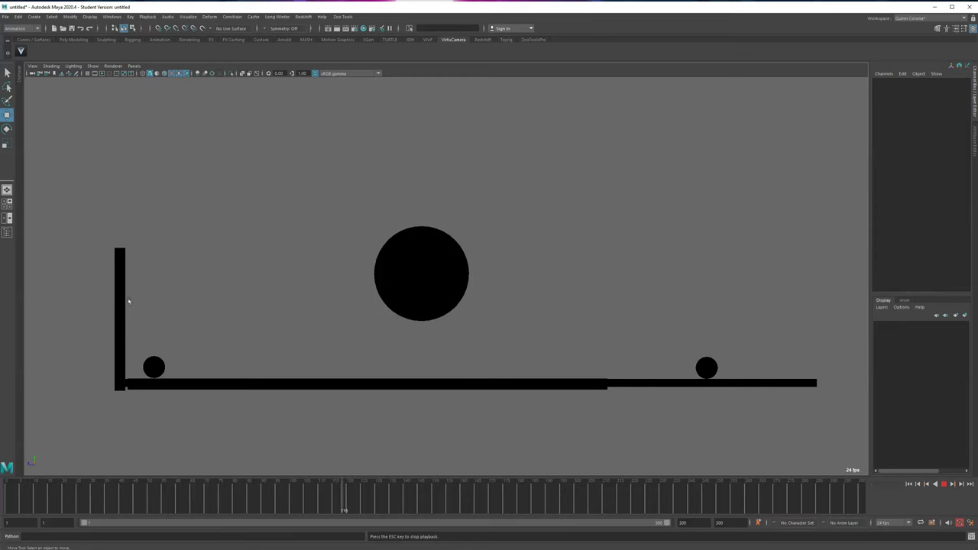
Step: Select the small ball resting at the floor's far end and highlight frames 108 to 120 on the timeline to examine its final keys
{"action": "key", "text": "Escape"}
{"action": "left_click_drag", "start_coordinate": [701, 350], "coordinate": [703, 353]}
{"action": "key", "text": "alt+v"}
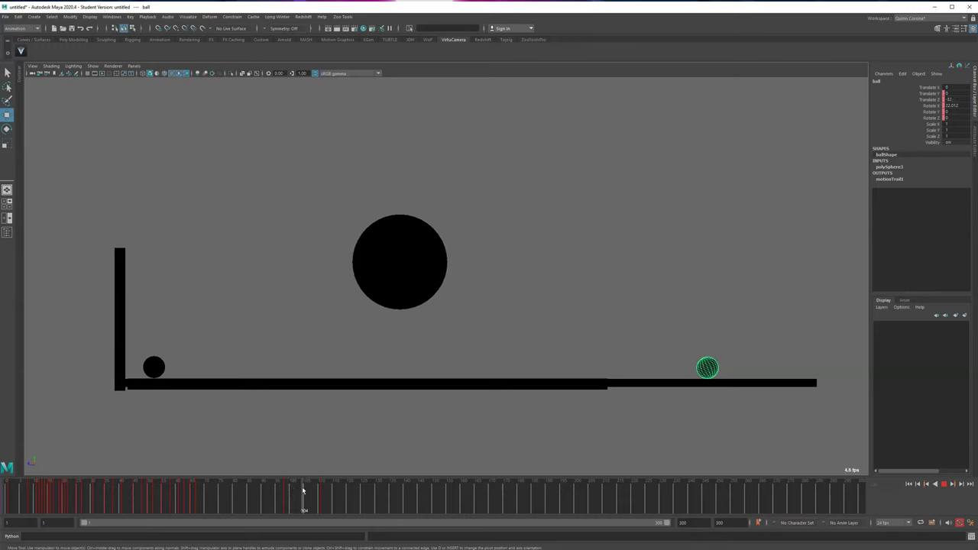
{"action": "left_click_drag", "start_coordinate": [317, 504], "coordinate": [337, 497], "text": "shift"}
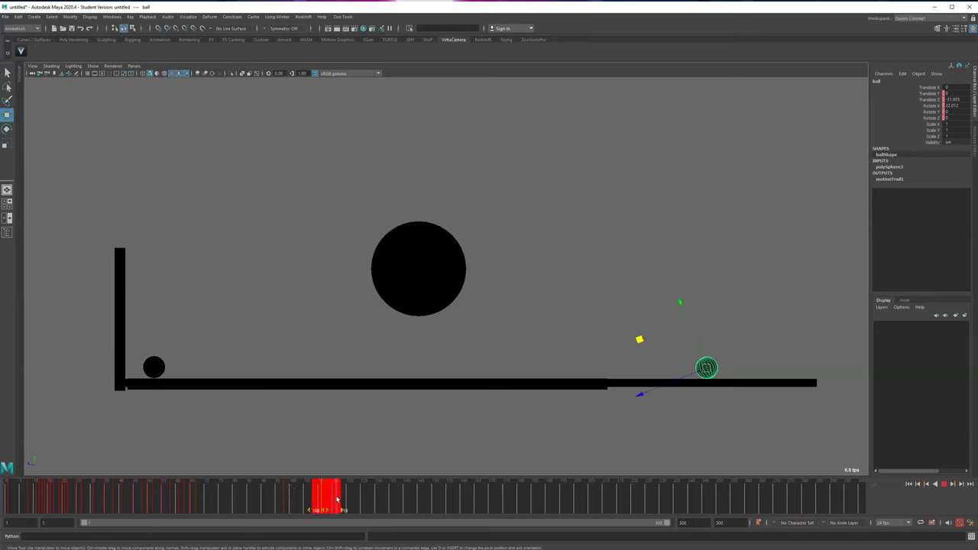
{"action": "left_click_drag", "start_coordinate": [304, 504], "coordinate": [326, 504], "text": "shift"}
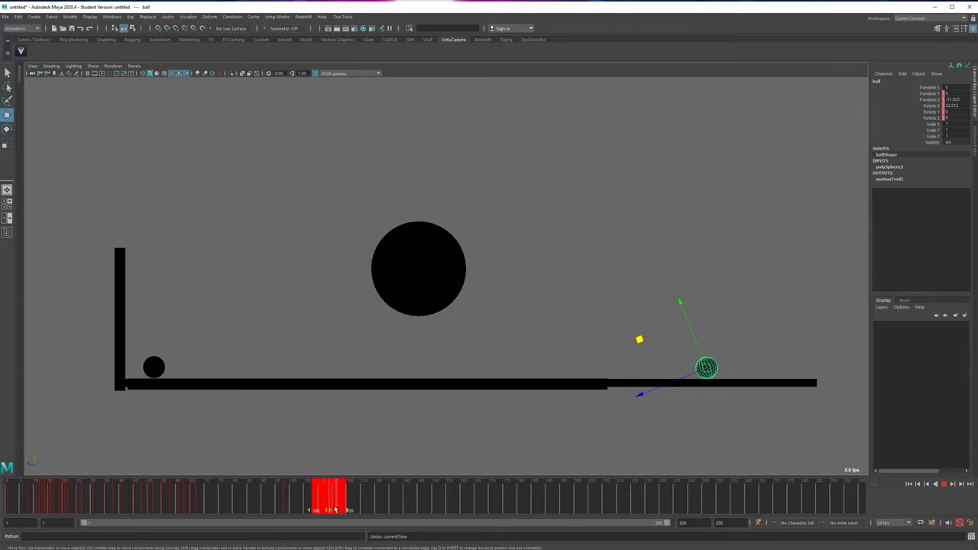
Step: Clear the timeline range and the ball selection, and play the three-ball animation again
{"action": "left_click_drag", "start_coordinate": [233, 508], "coordinate": [331, 490]}
{"action": "left_click", "coordinate": [304, 429]}
{"action": "key", "text": "alt+v"}
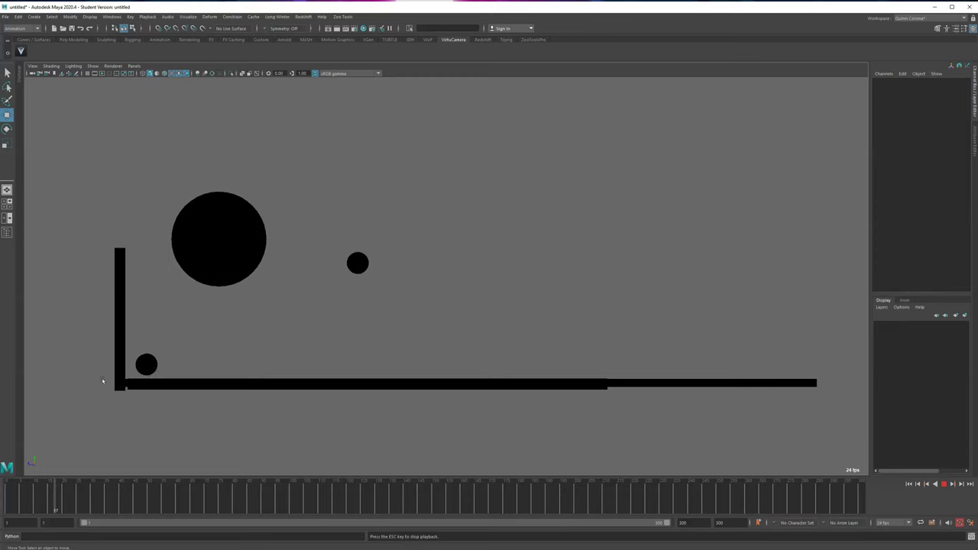